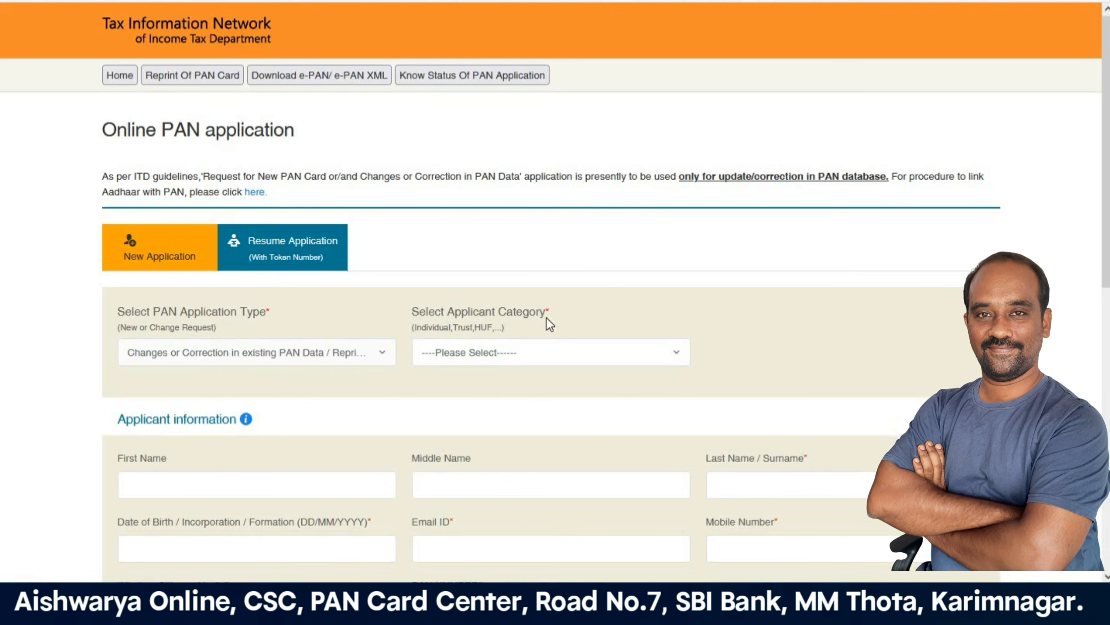
# Set the applicant category to INDIVIDUAL and fill in the applicant's first name and surname.
pyautogui.click(487, 353)
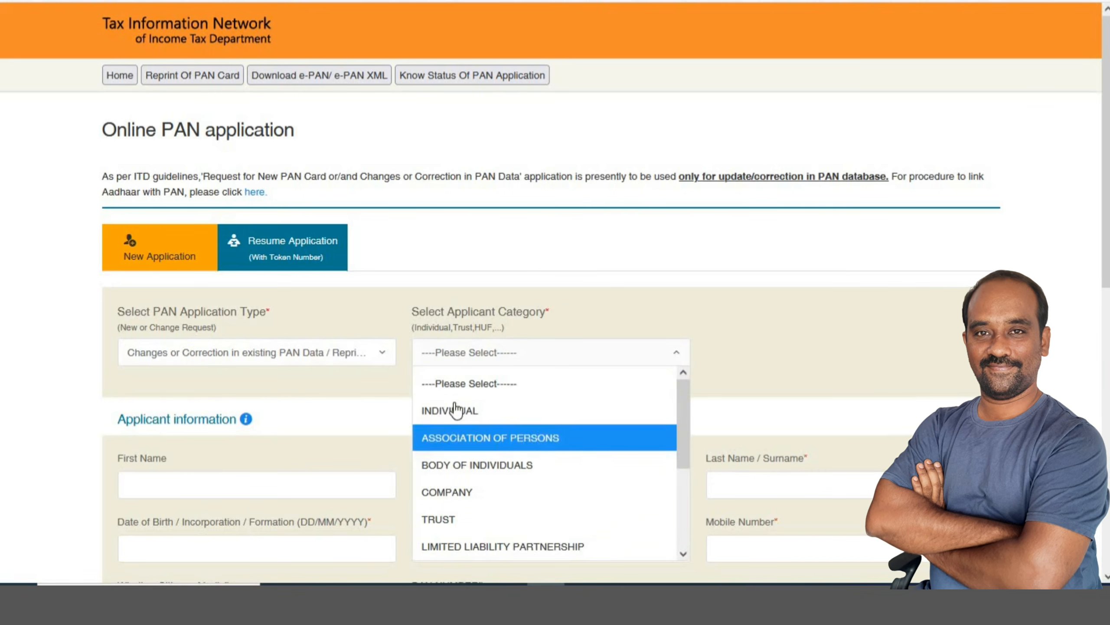
pyautogui.click(456, 411)
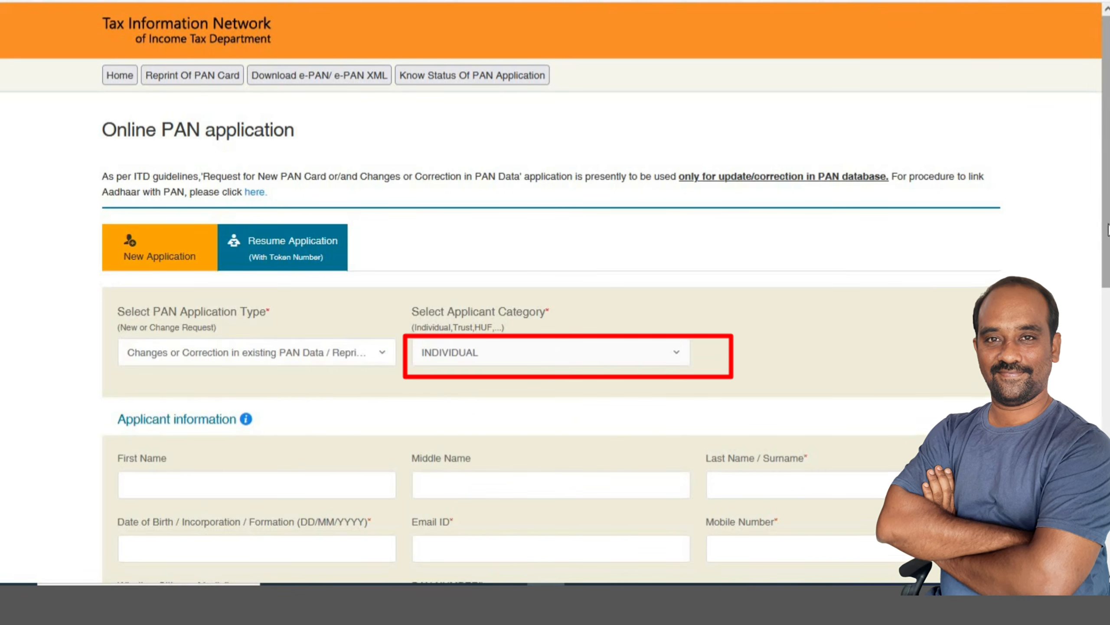
pyautogui.scroll(-7, 484, 233)
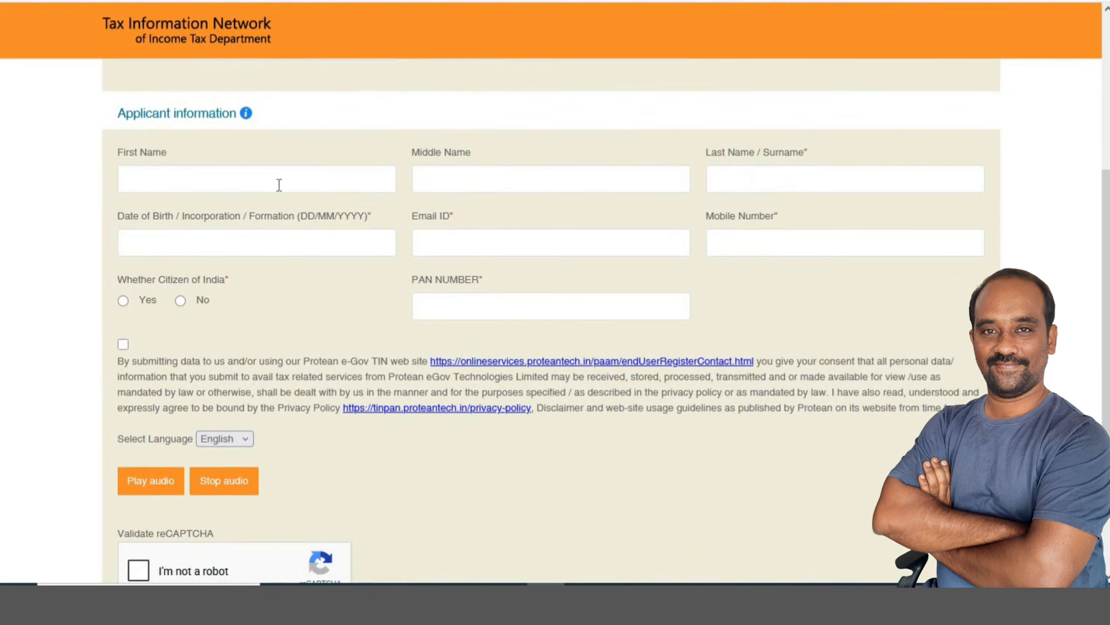
pyautogui.click(219, 179)
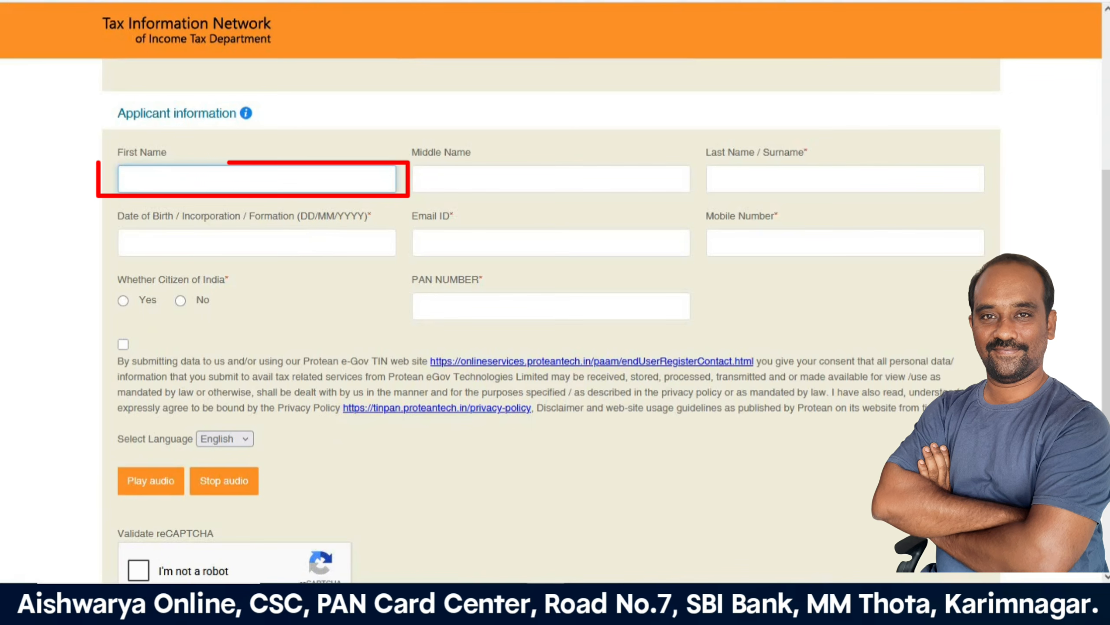
pyautogui.write('PONNAM')
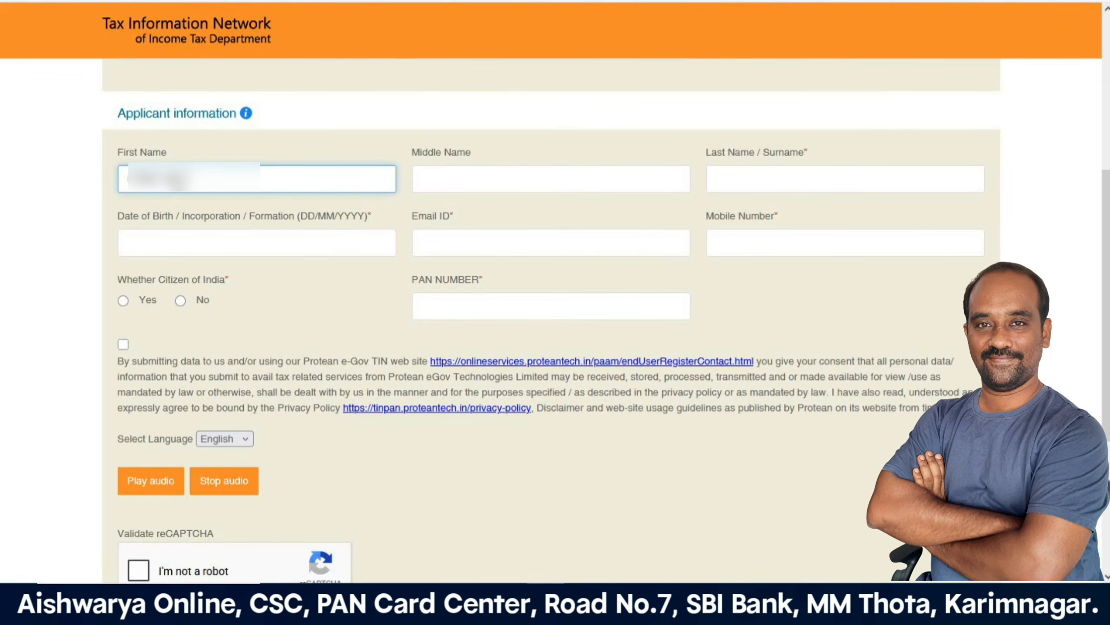
pyautogui.click(770, 180)
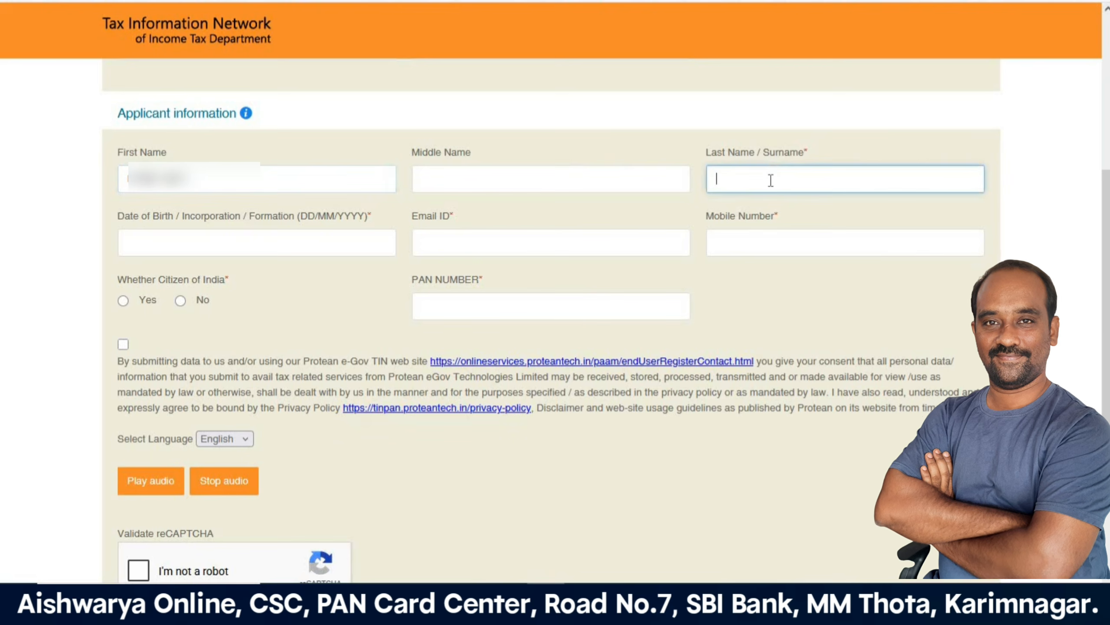
pyautogui.write('SA????')
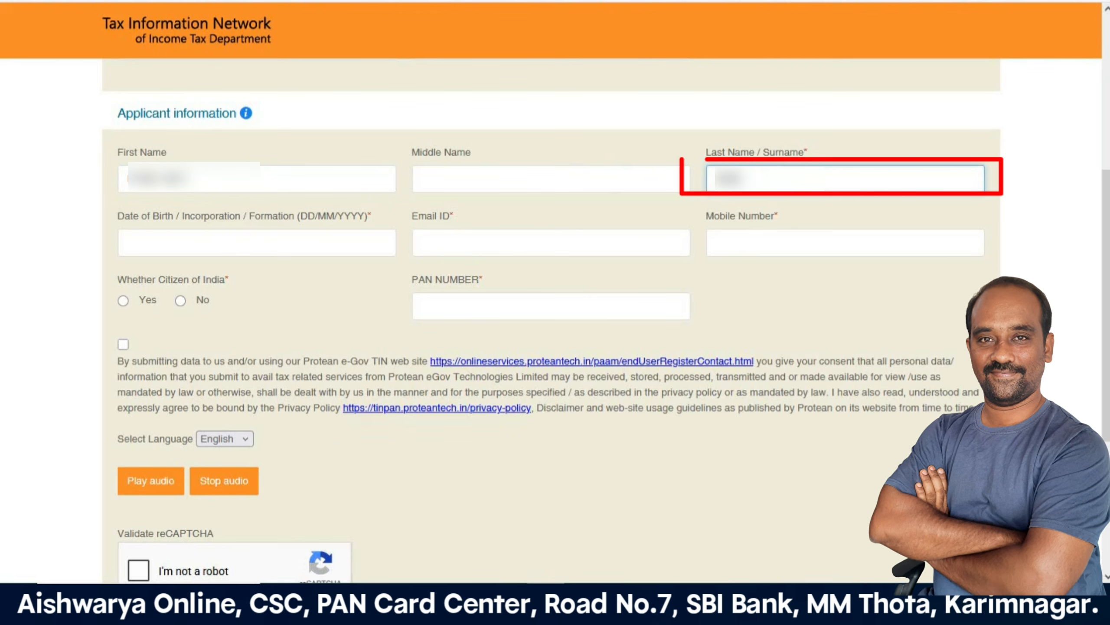
pyautogui.write('?')
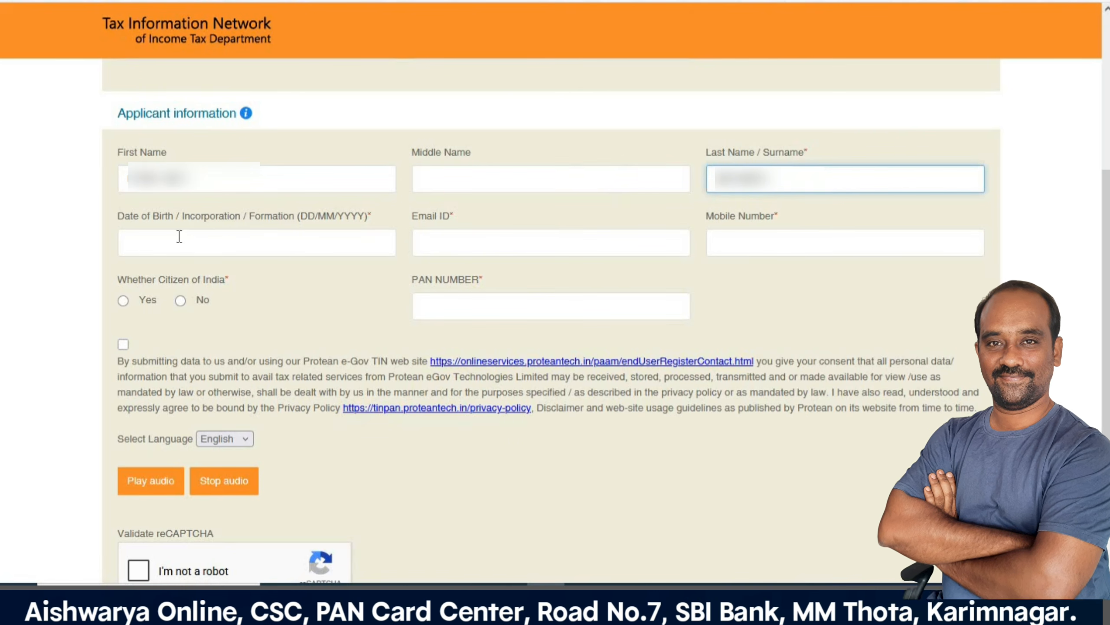
# Choose the applicant's year, month and day of birth for the date of birth.
pyautogui.click(270, 244)
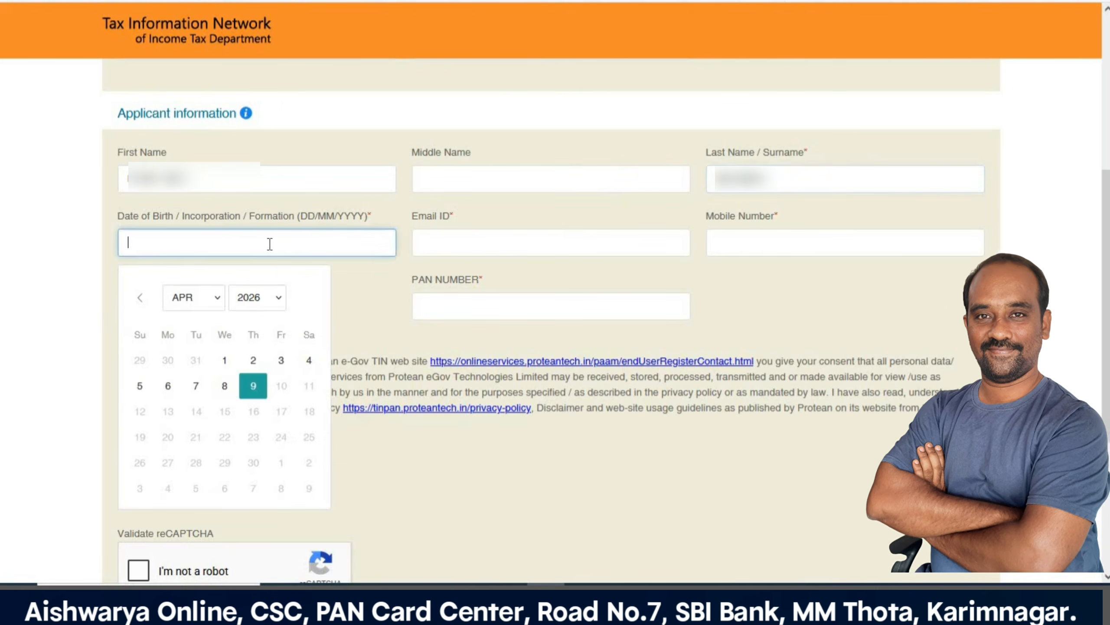
pyautogui.click(259, 308)
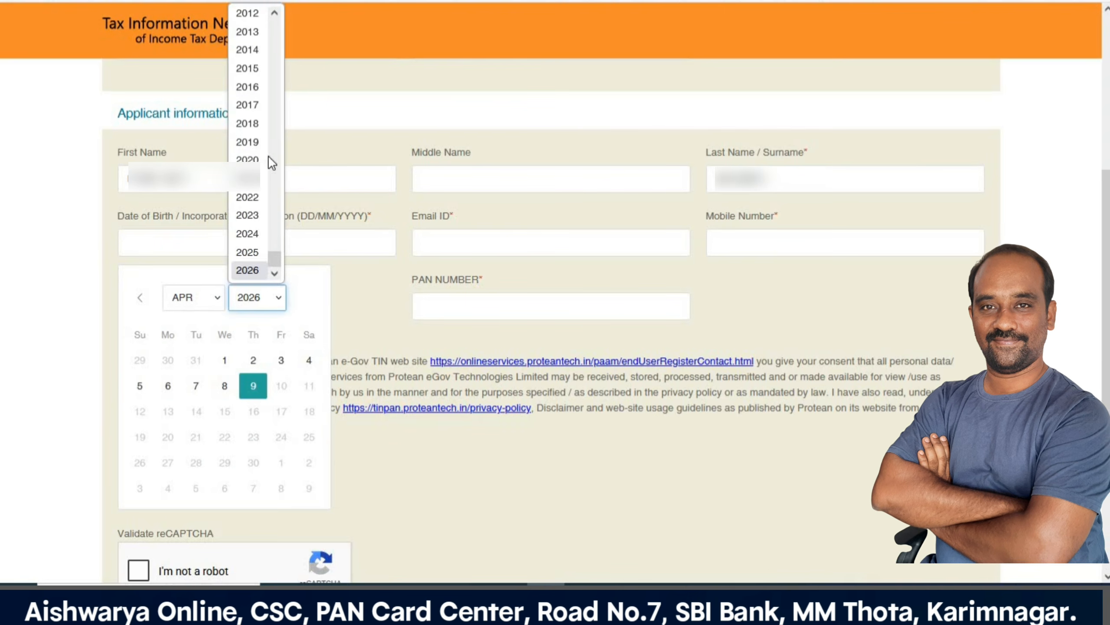
pyautogui.scroll(8, 258, 140)
pyautogui.click(248, 49)
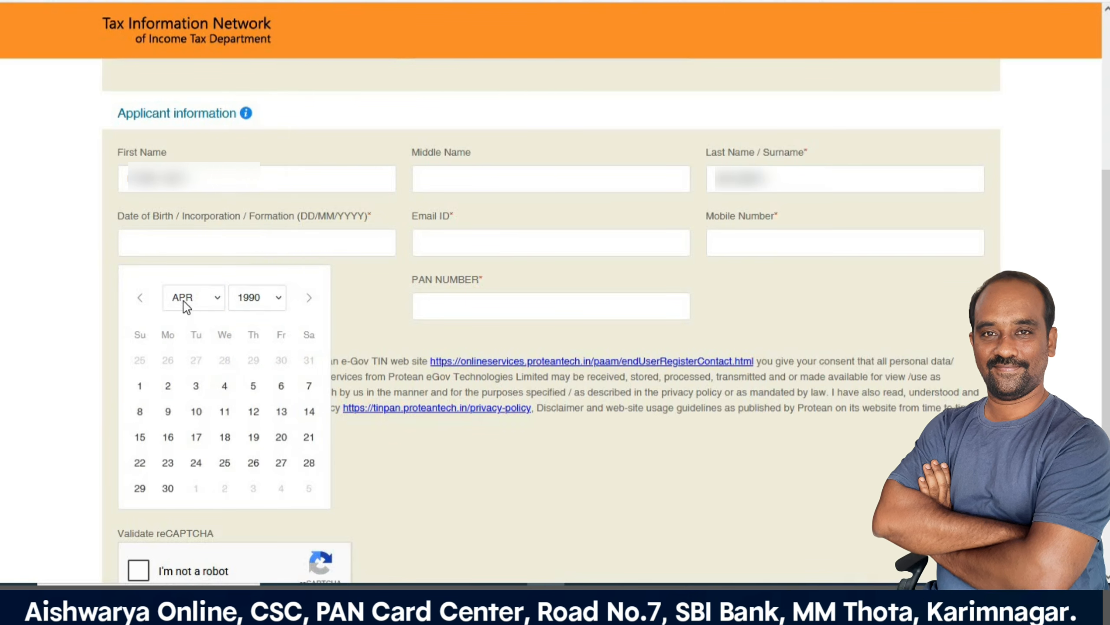
pyautogui.click(192, 300)
pyautogui.click(186, 433)
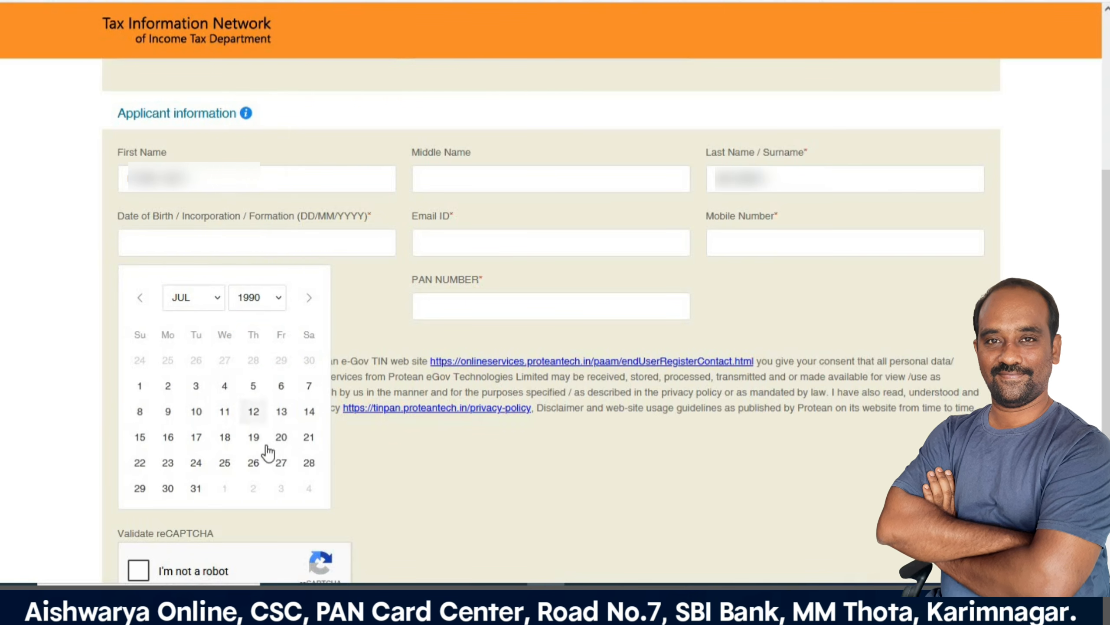
pyautogui.click(140, 489)
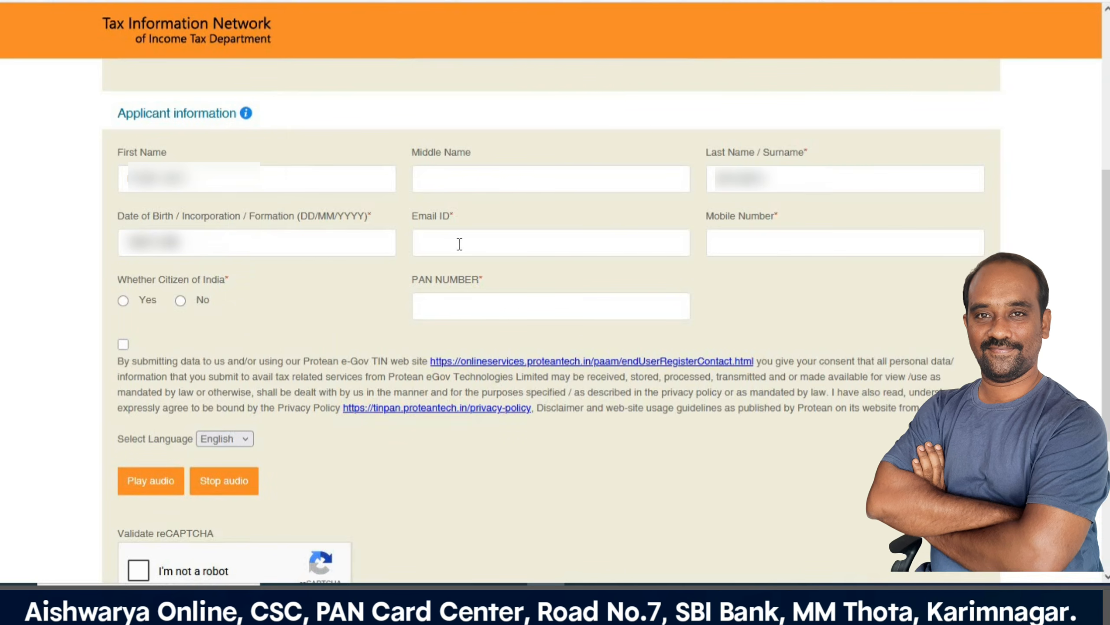
# Fill in the applicant's e-mail address and mobile number.
pyautogui.click(460, 244)
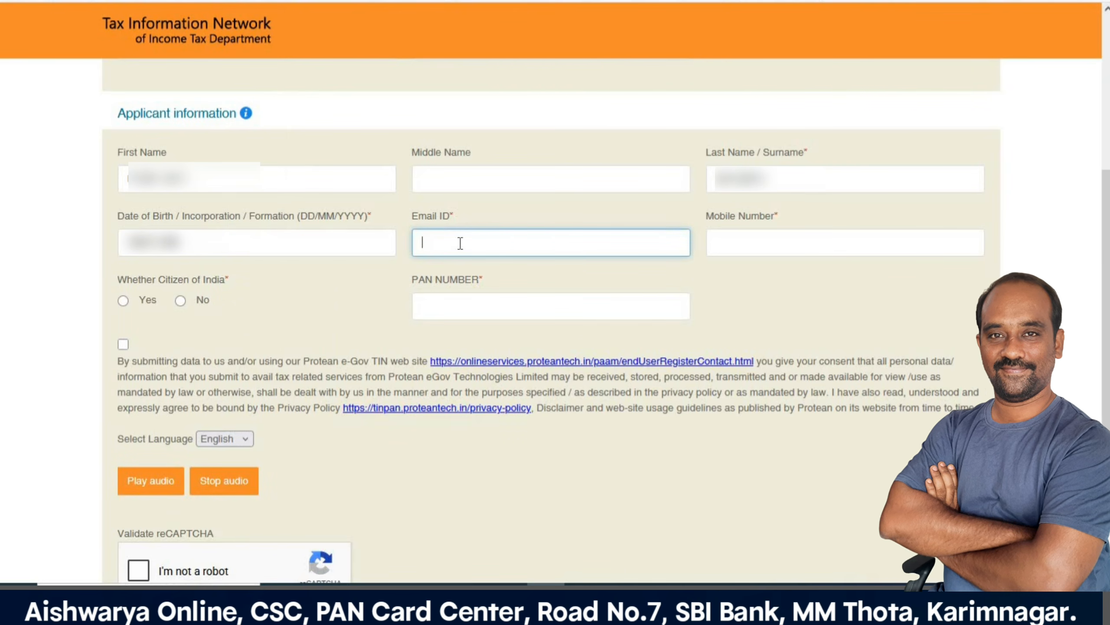
pyautogui.write('SA')
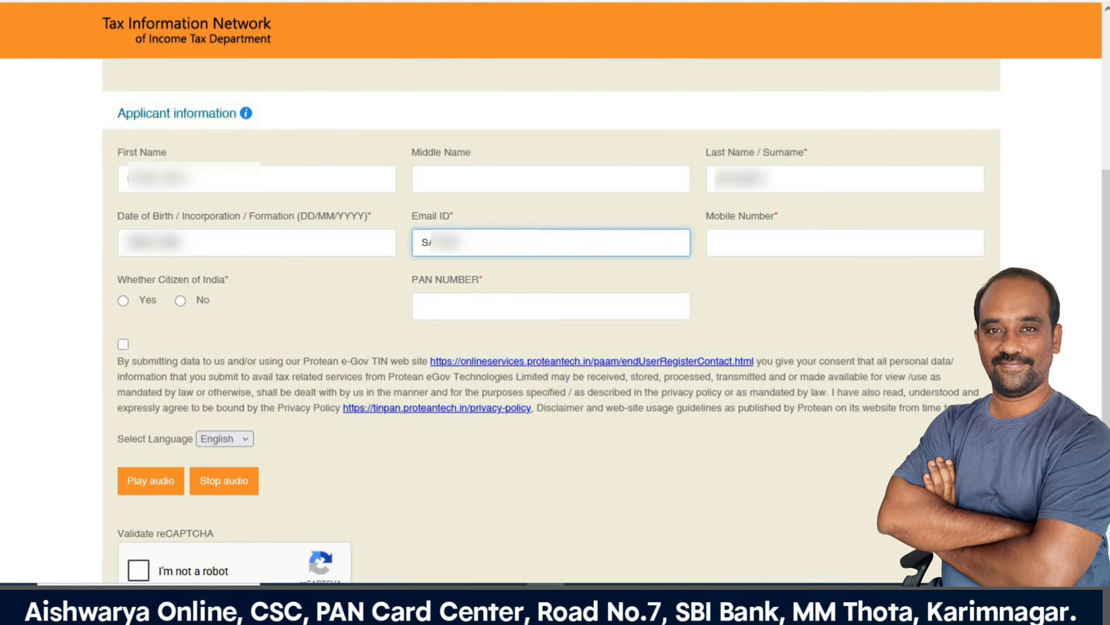
pyautogui.write('@GMAIL.COM')
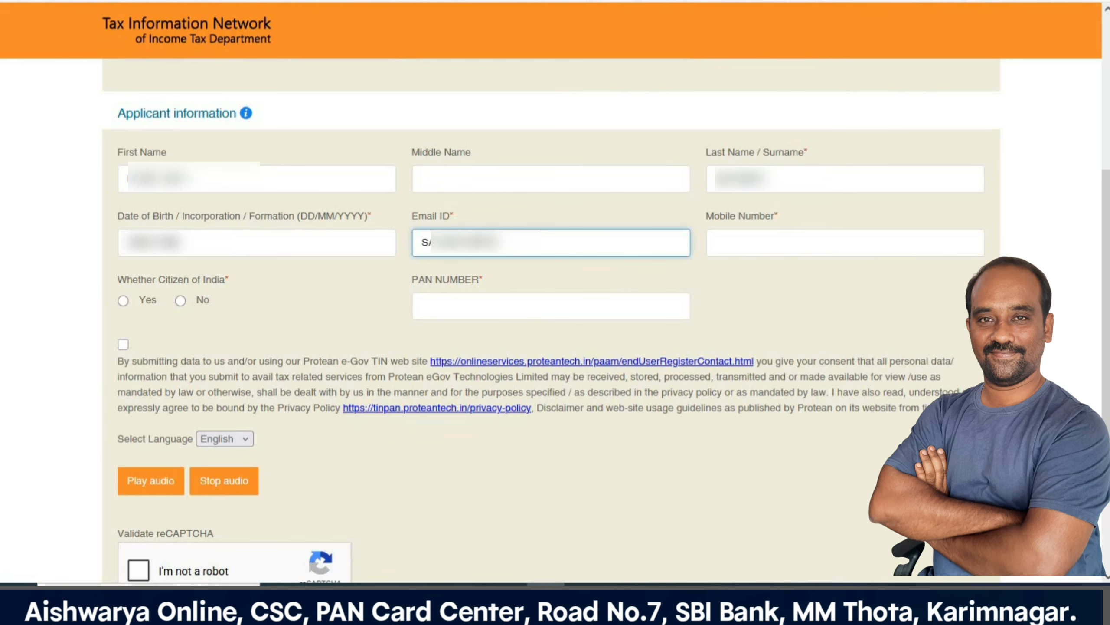
pyautogui.write('AIL.COM')
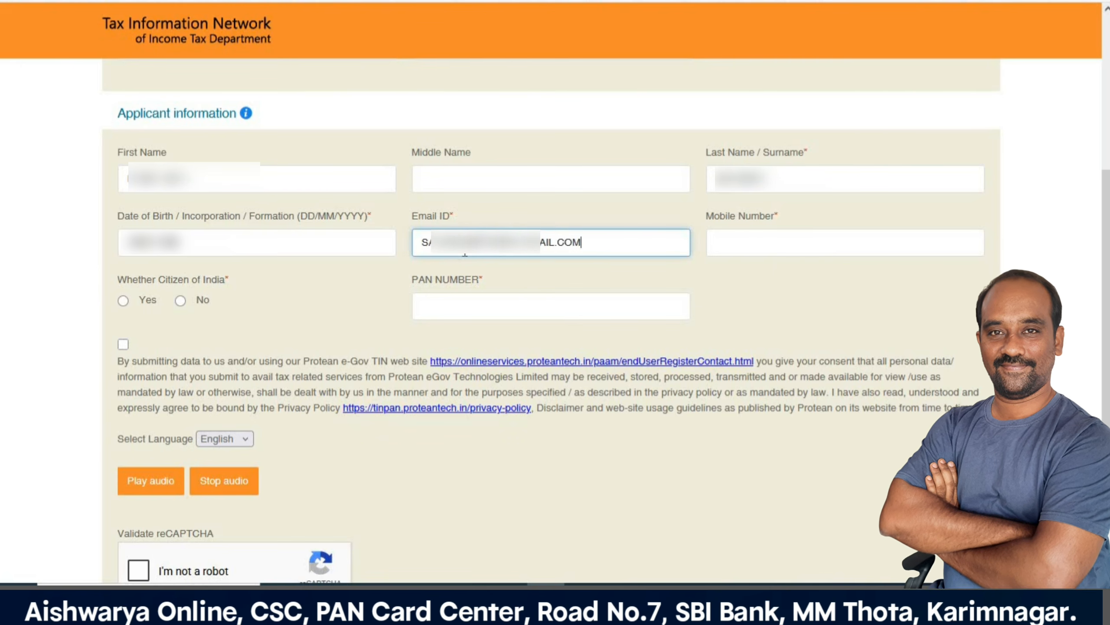
pyautogui.click(777, 239)
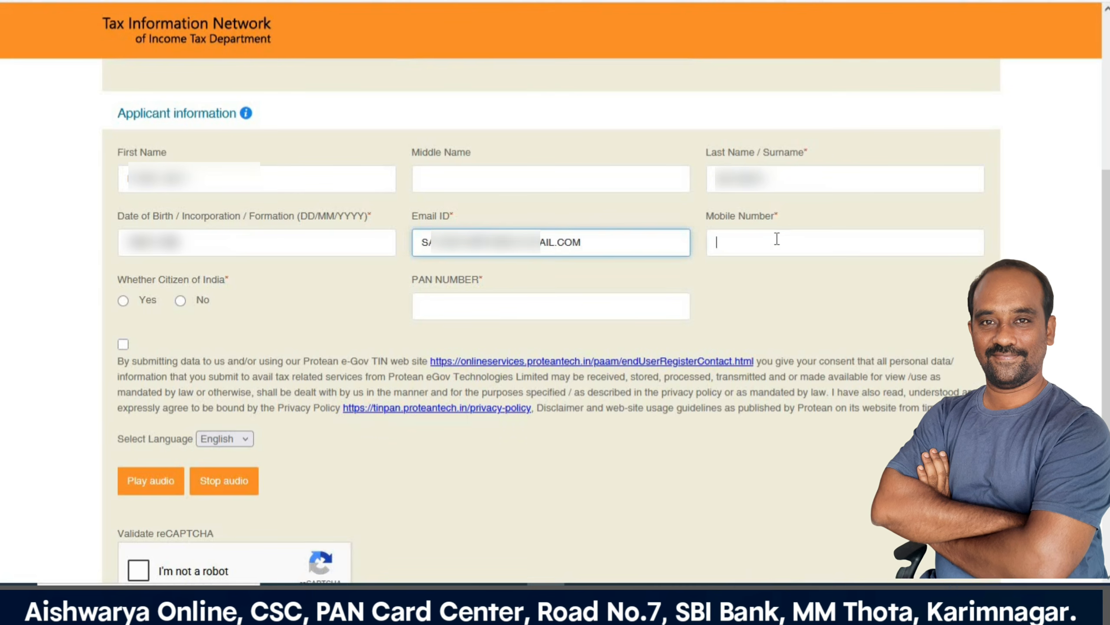
pyautogui.write('798')
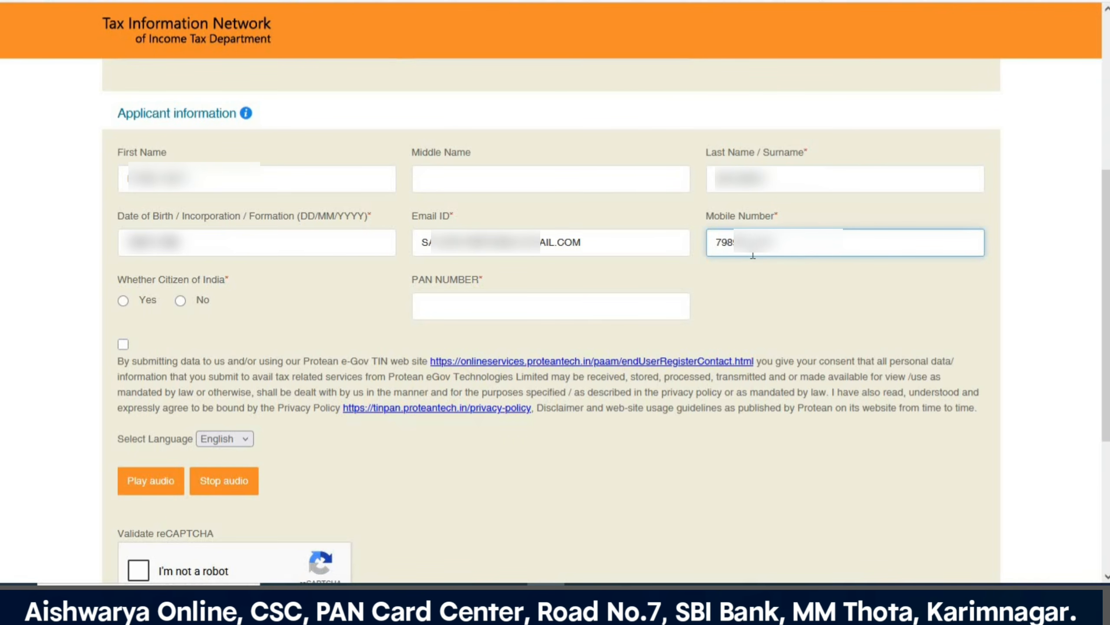
# Mark the applicant as a citizen of India and enter the existing PAN number.
pyautogui.click(124, 300)
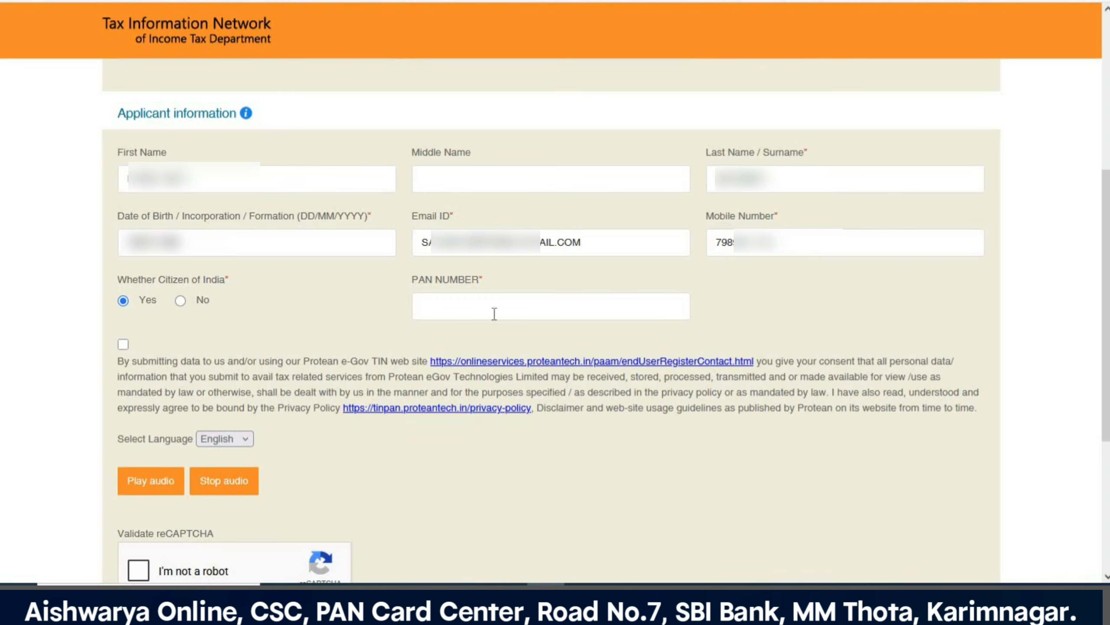
pyautogui.click(506, 308)
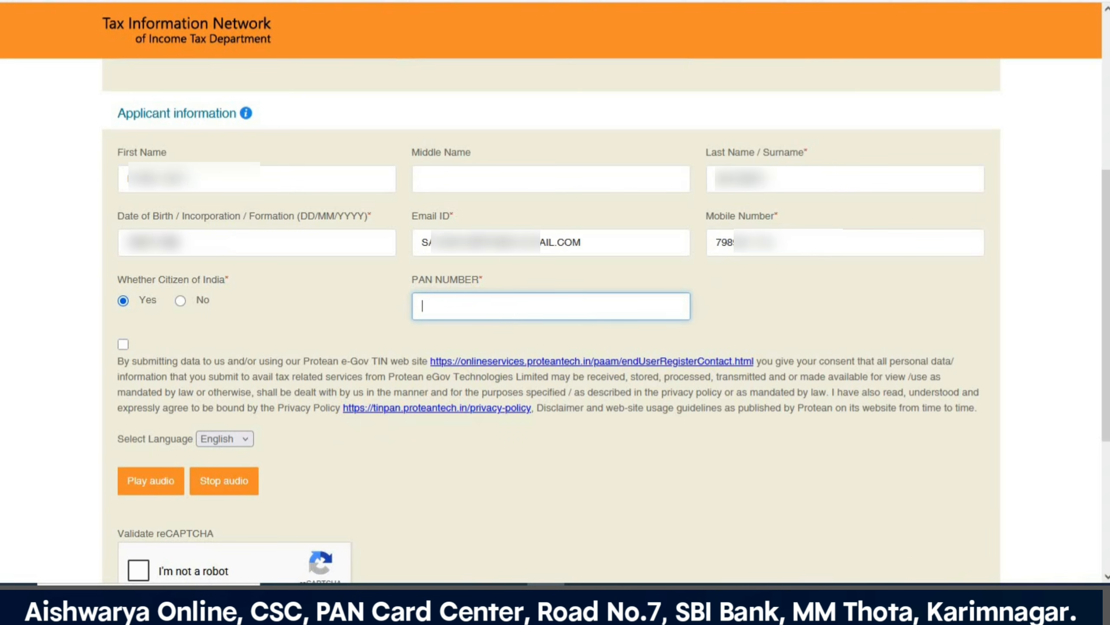
pyautogui.write('OCP')
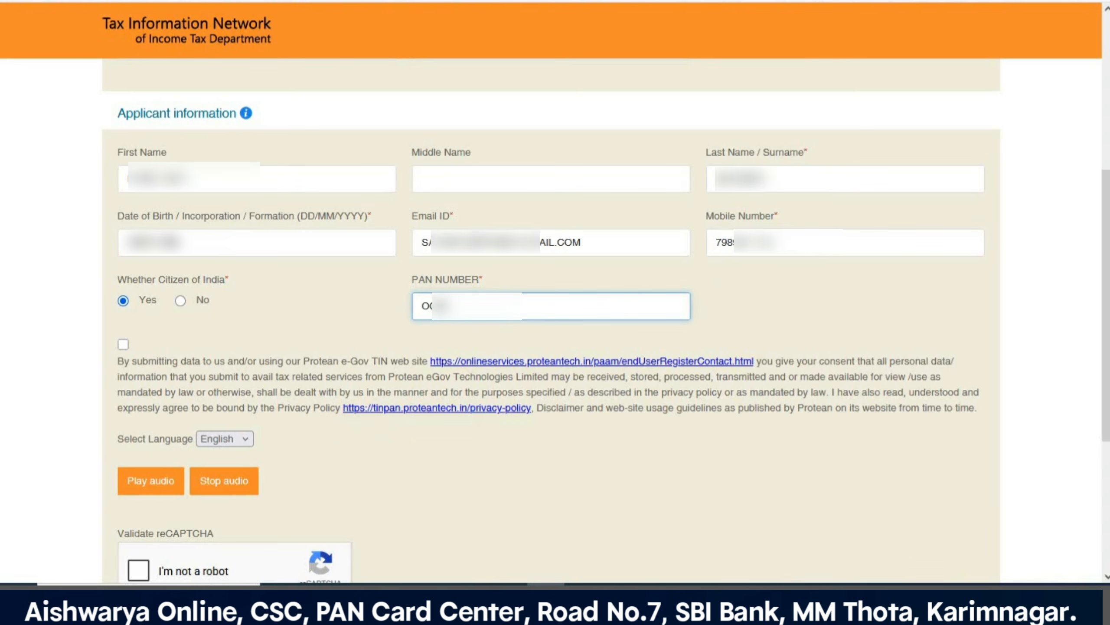
pyautogui.write('****')
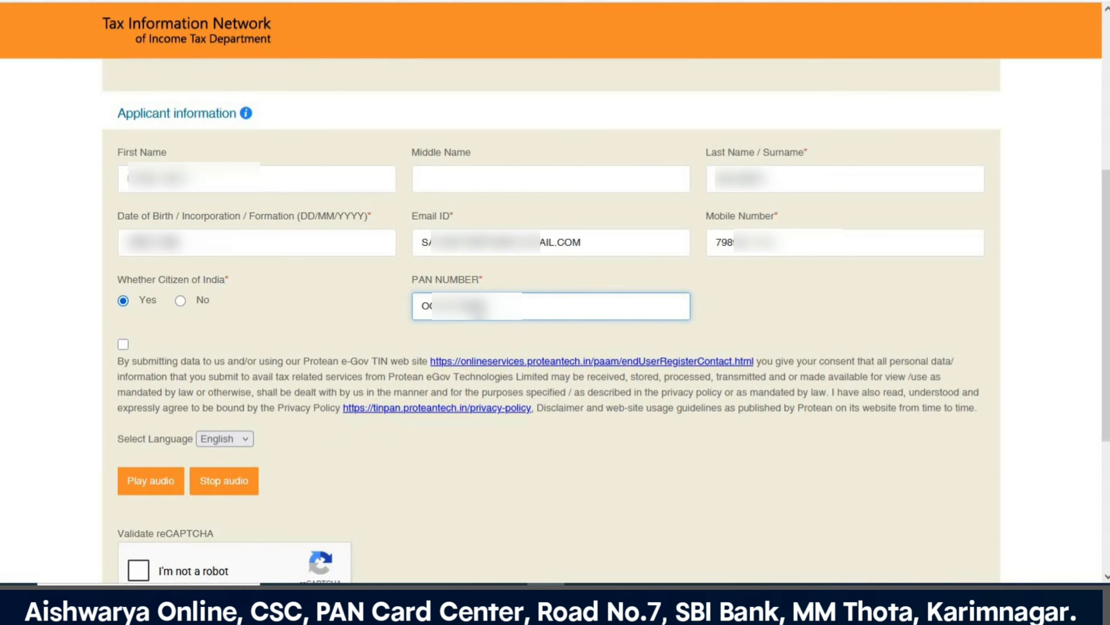
# Accept the data-use consent, complete the reCAPTCHA check and submit the applicant information.
pyautogui.click(123, 345)
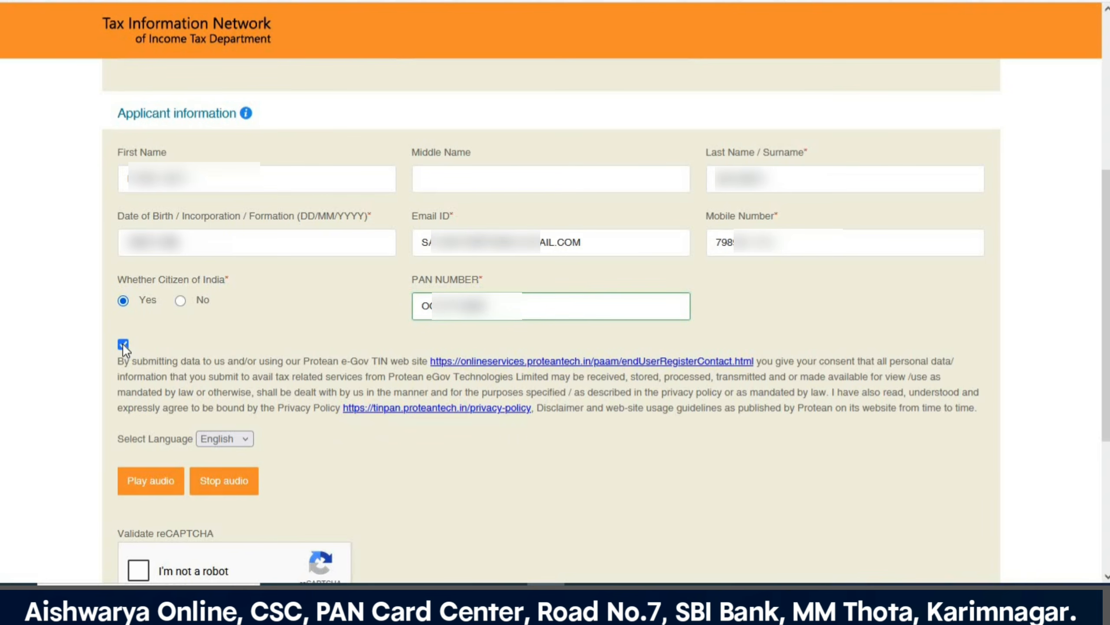
pyautogui.click(140, 569)
pyautogui.scroll(-5, 551, 306)
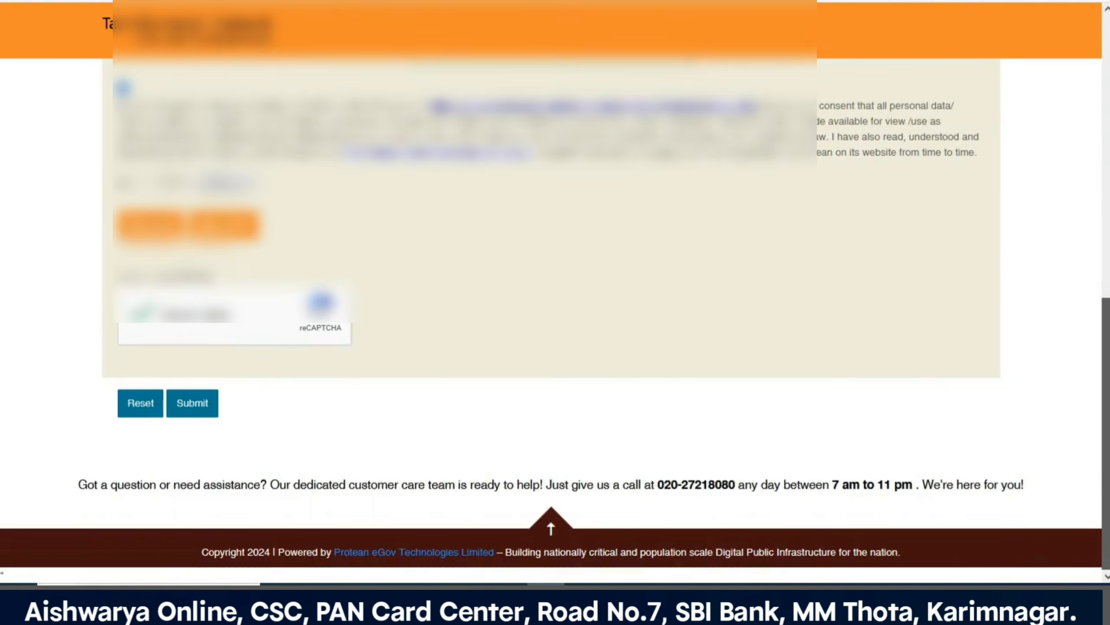
pyautogui.click(206, 396)
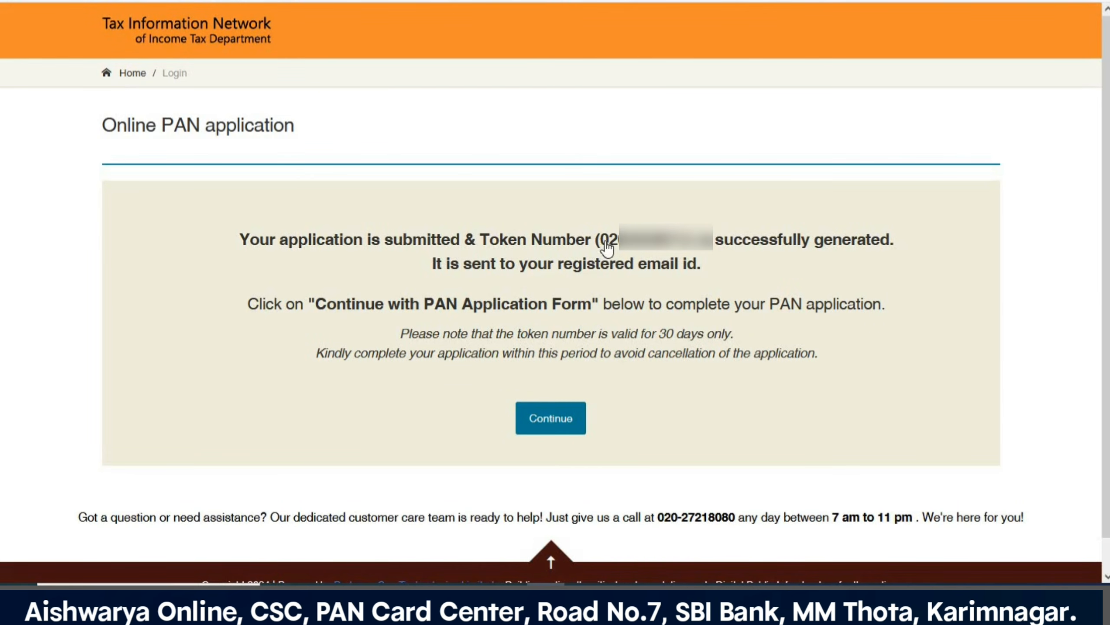
# Continue to the PAN correction form and choose to submit scanned images through e-Sign.
pyautogui.moveTo(606, 246); pyautogui.dragTo(661, 251)
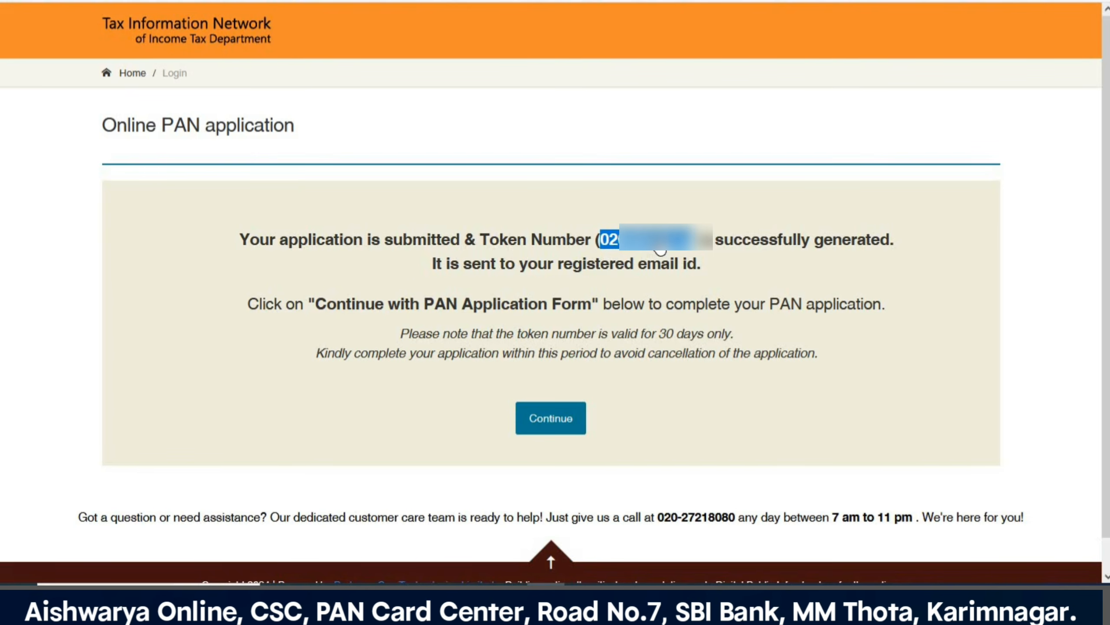
pyautogui.click(549, 419)
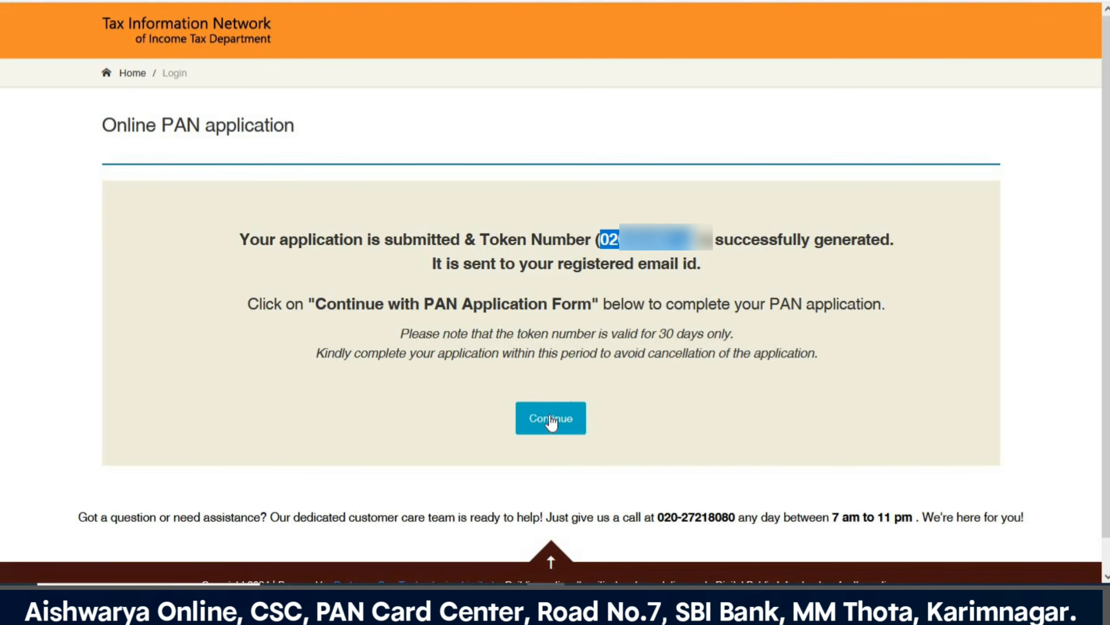
pyautogui.click(550, 418)
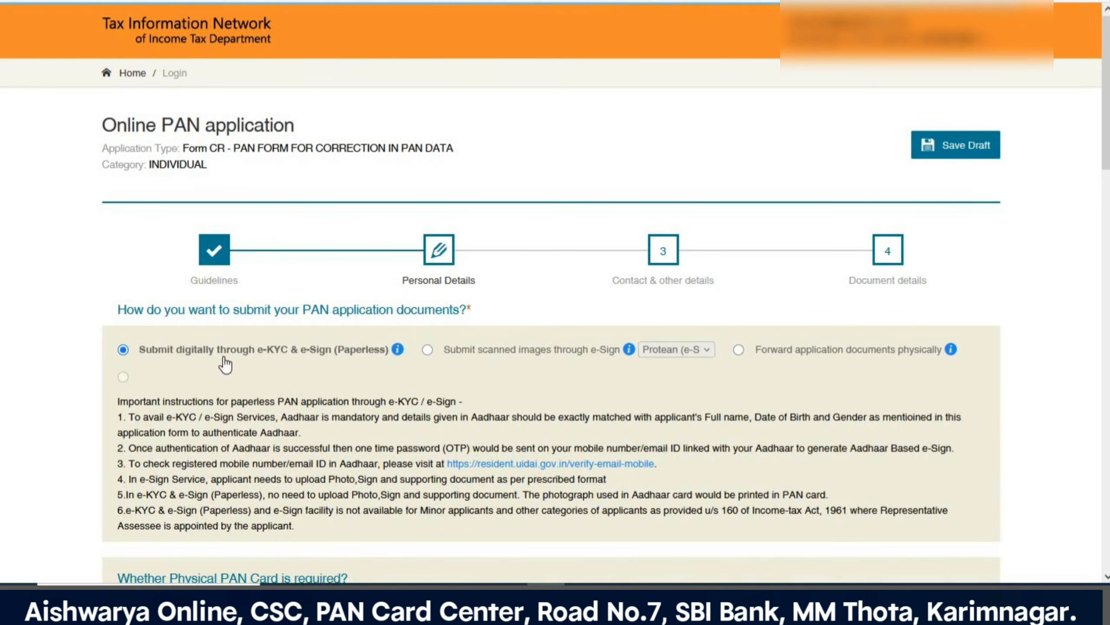
pyautogui.click(428, 349)
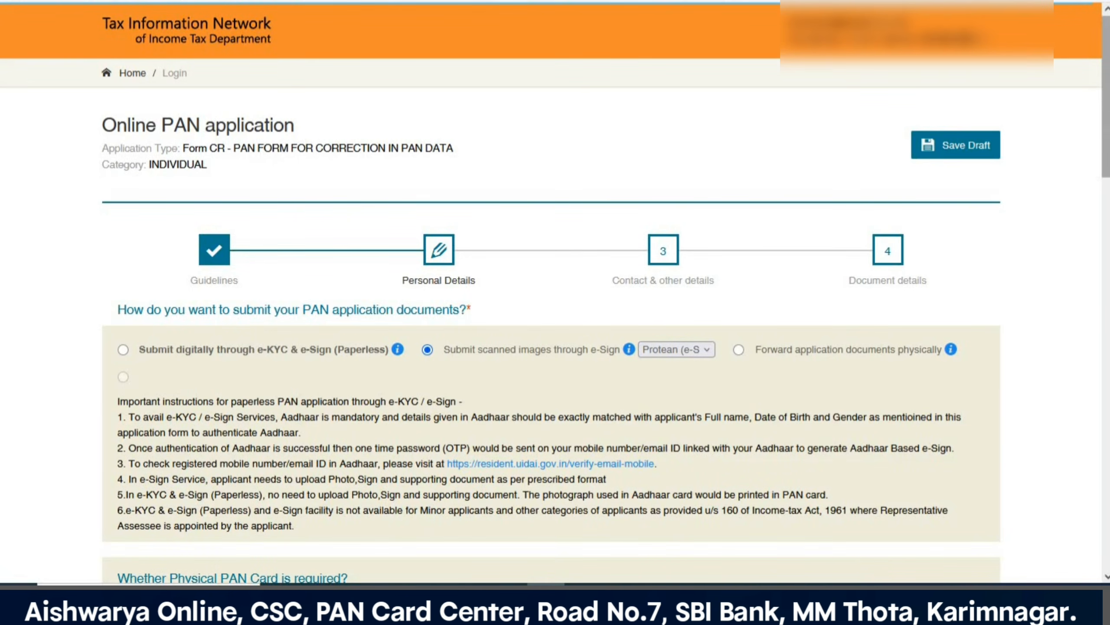
# Enter the last four digits of the applicant's Aadhaar number in the personal details.
pyautogui.scroll(-6, 447, 354)
pyautogui.scroll(-8, 352, 163)
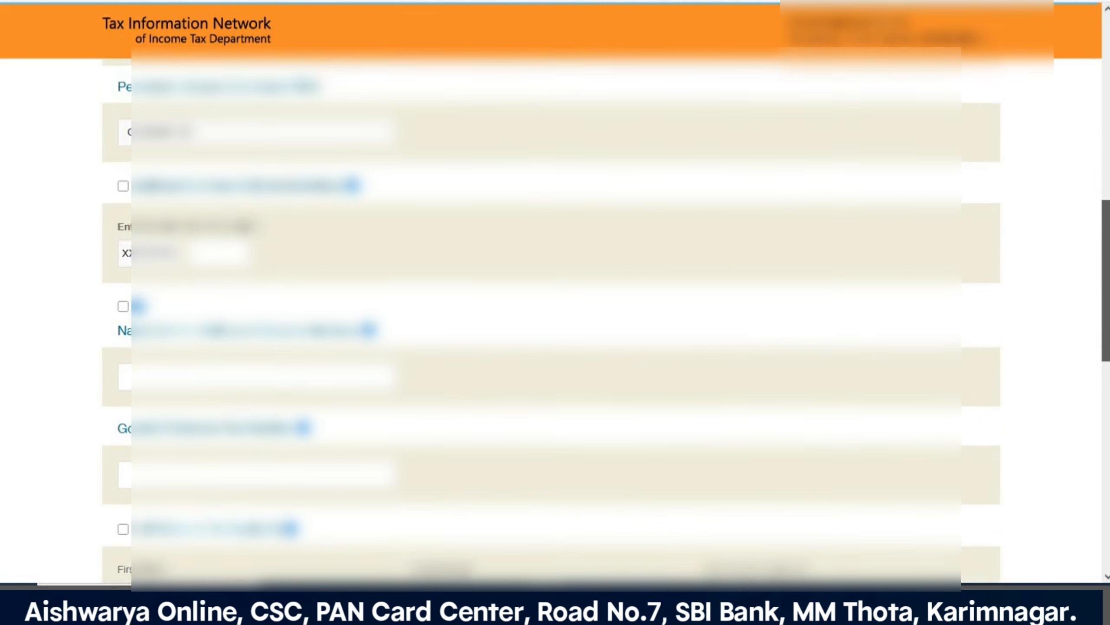
pyautogui.moveTo(119, 88); pyautogui.dragTo(304, 87)
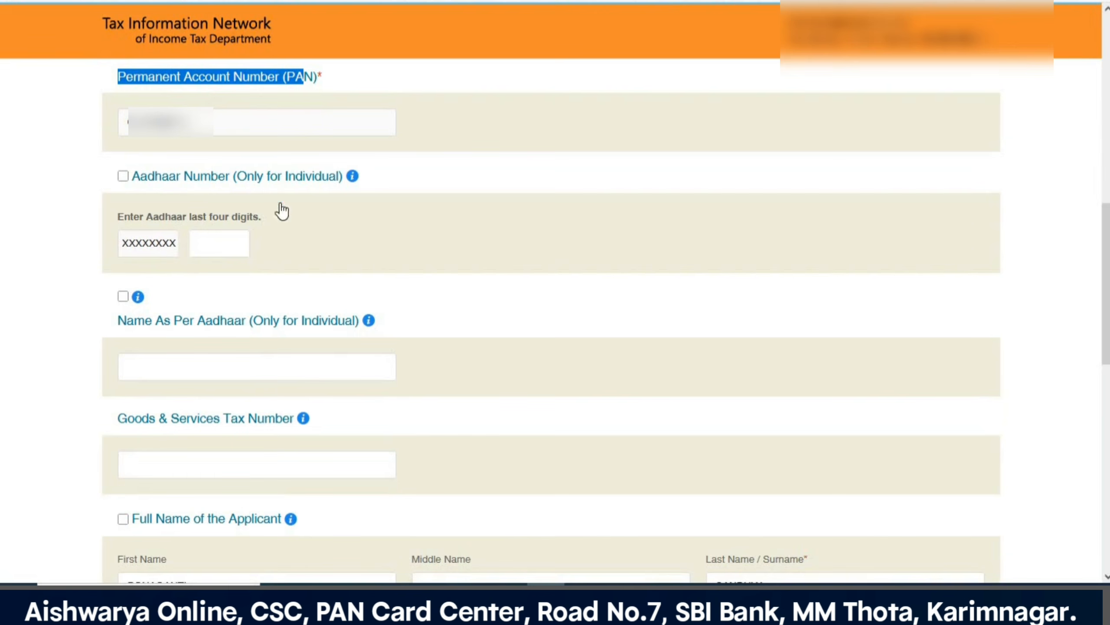
pyautogui.moveTo(177, 217); pyautogui.dragTo(260, 217)
pyautogui.click(217, 240)
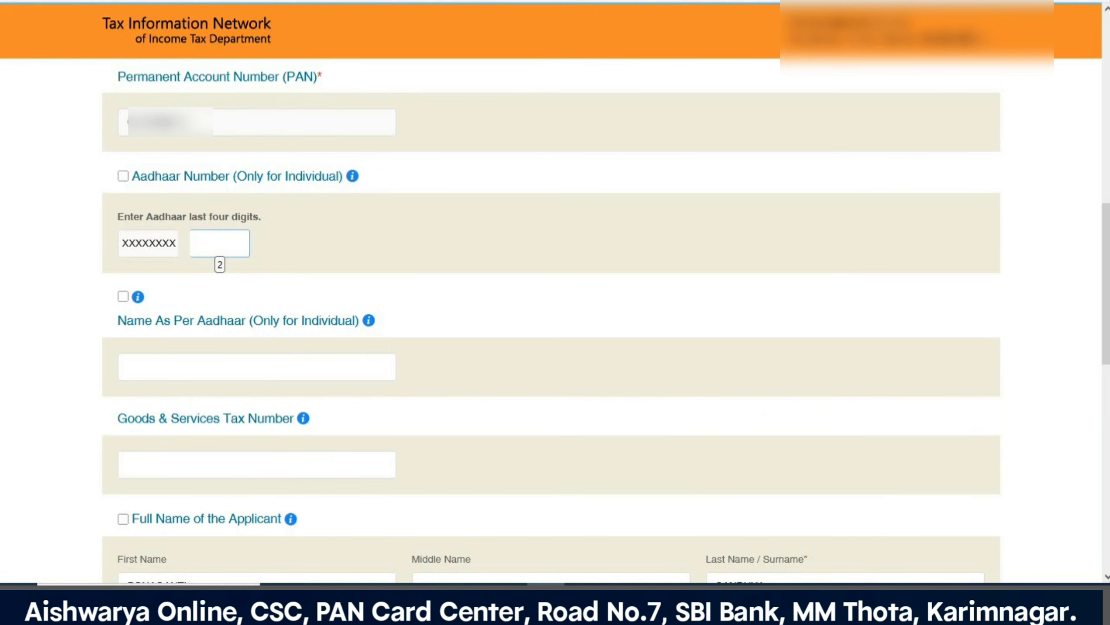
pyautogui.write('44')
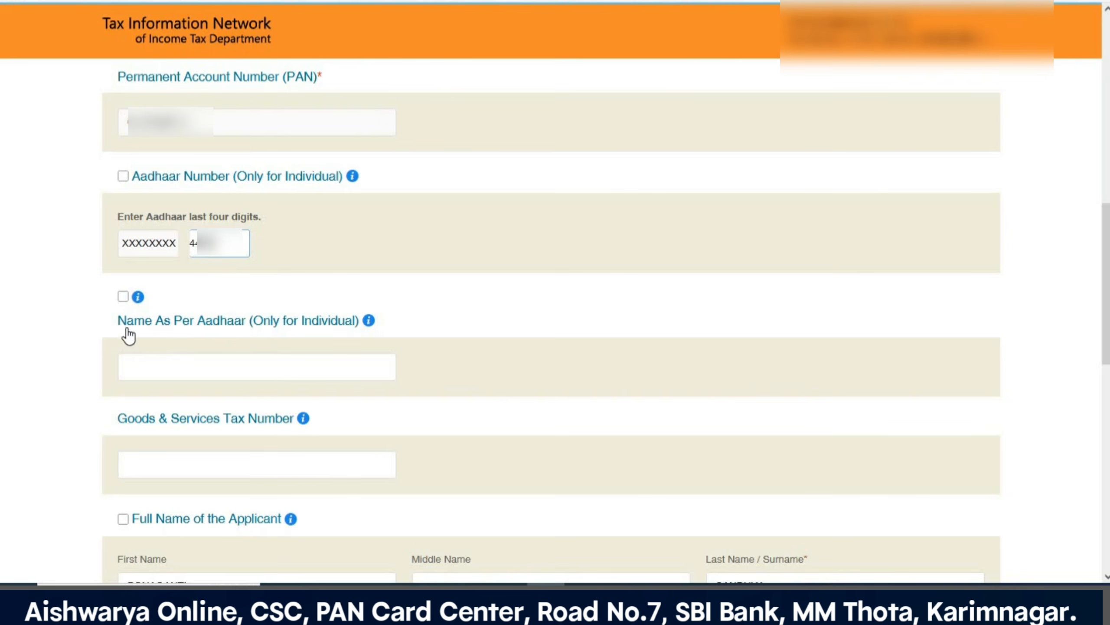
# Enter the applicant's full name as it appears on the Aadhaar card.
pyautogui.click(217, 369)
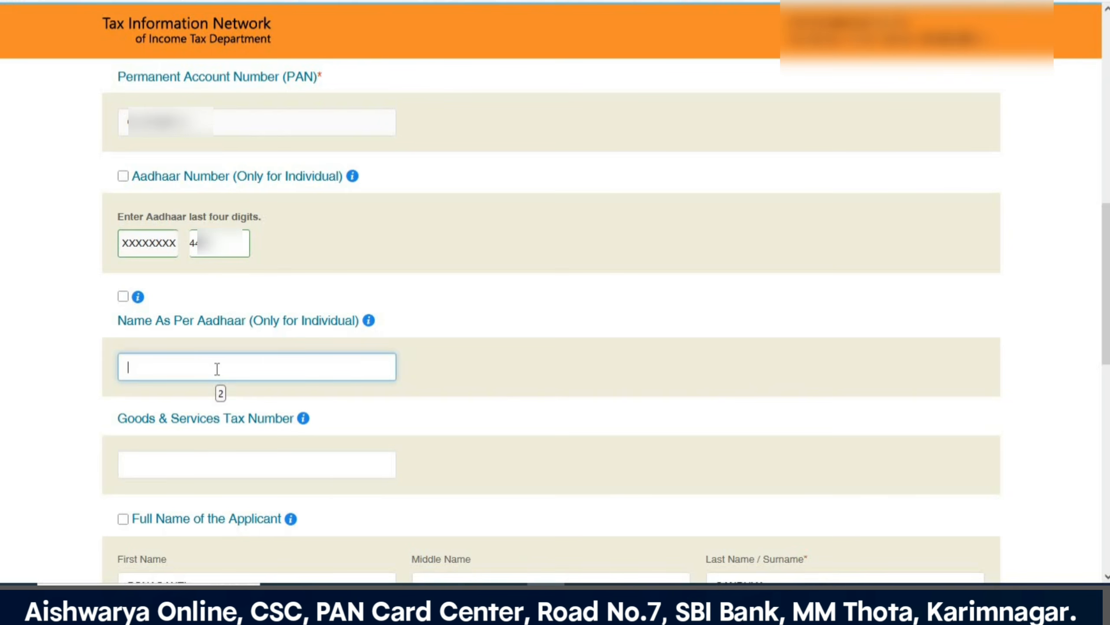
pyautogui.write('PO')
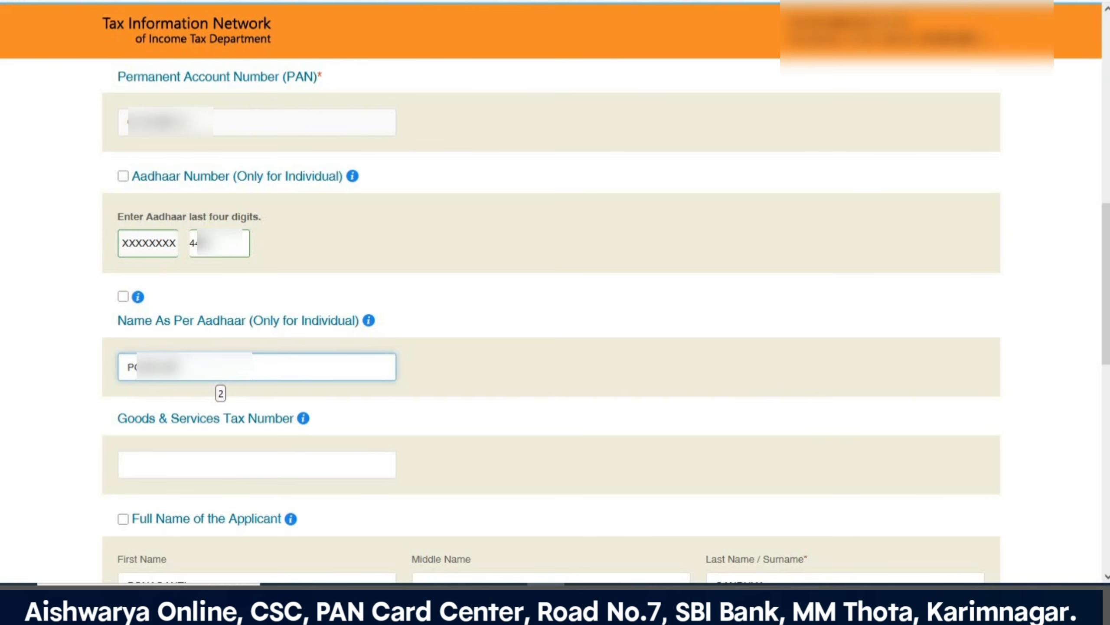
pyautogui.write('[blurred]')
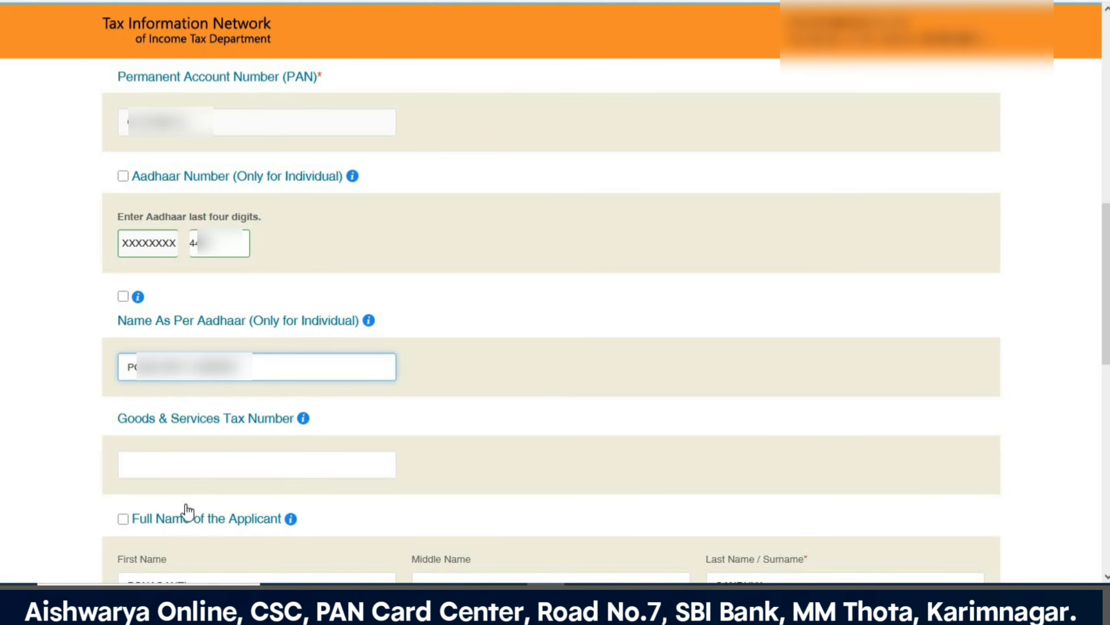
# Set the applicant's gender to Female in the personal details.
pyautogui.scroll(-5, 373, 499)
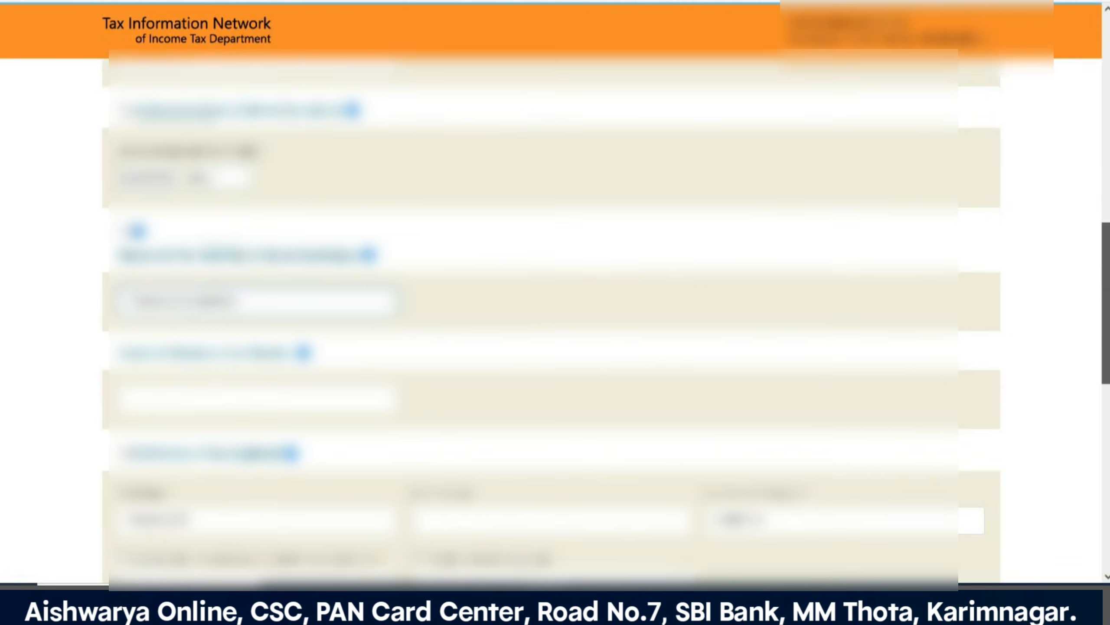
pyautogui.scroll(-5, 234, 158)
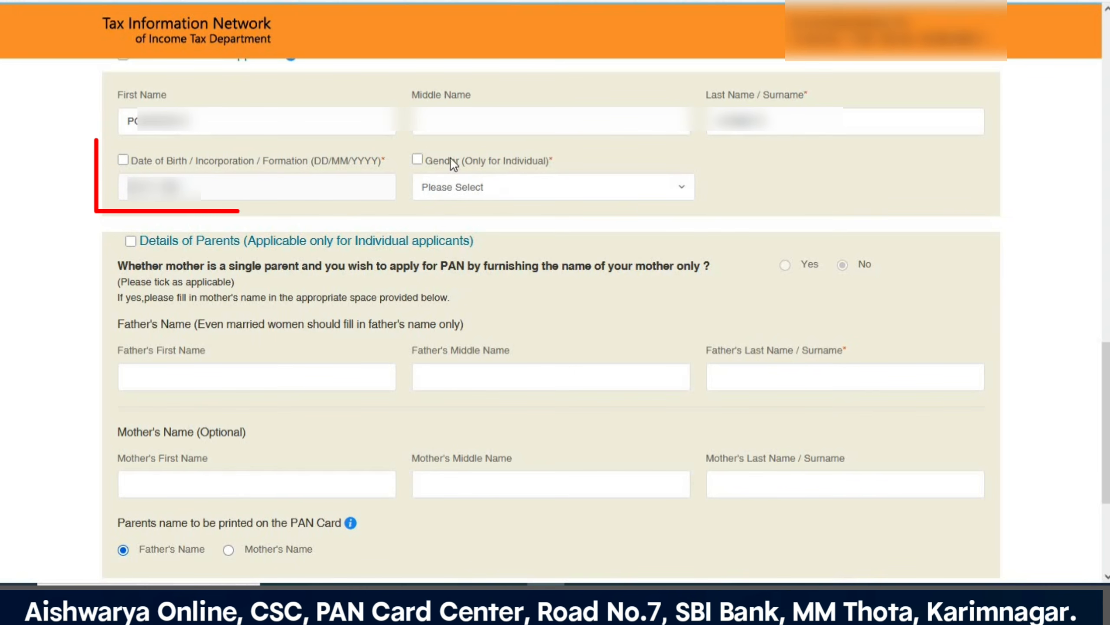
pyautogui.click(454, 193)
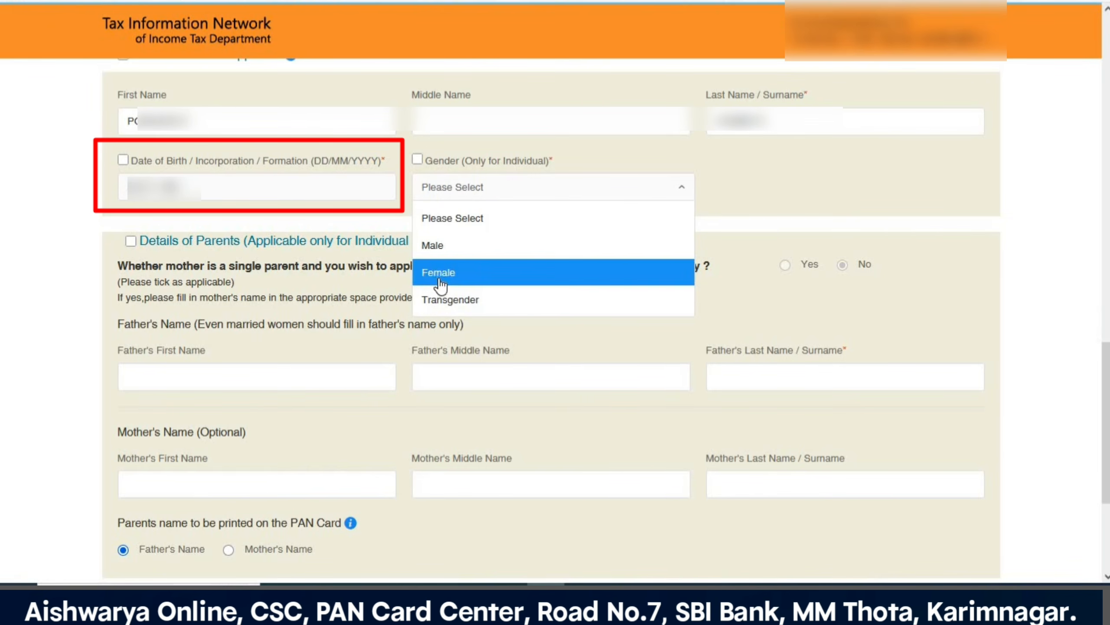
pyautogui.click(437, 273)
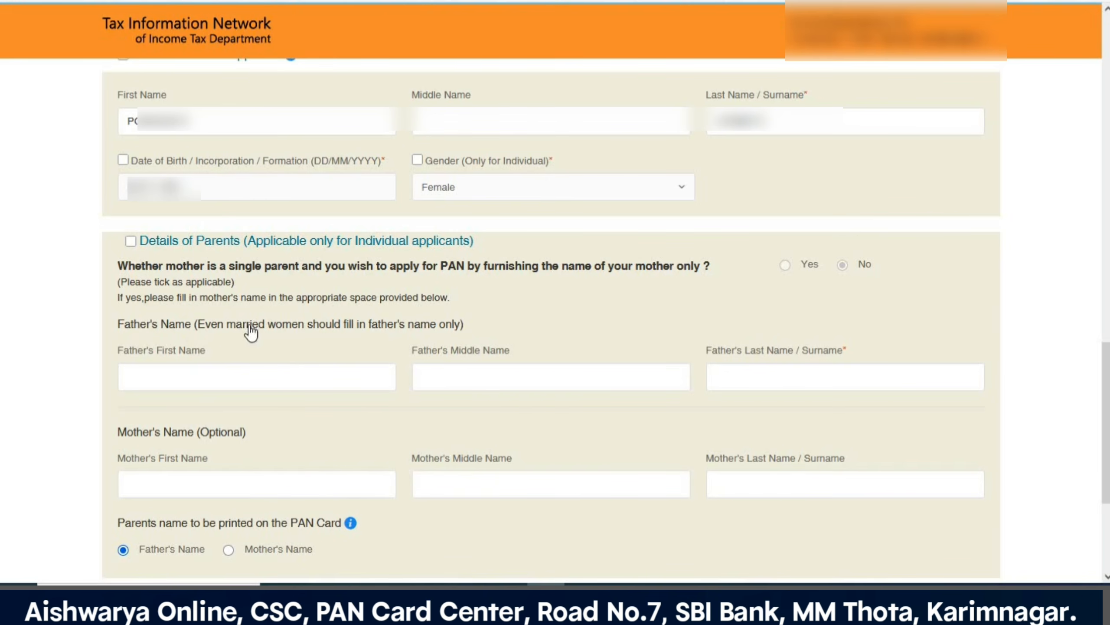
# Enter a first name and surname for the applicant's father in the parents' details.
pyautogui.click(166, 373)
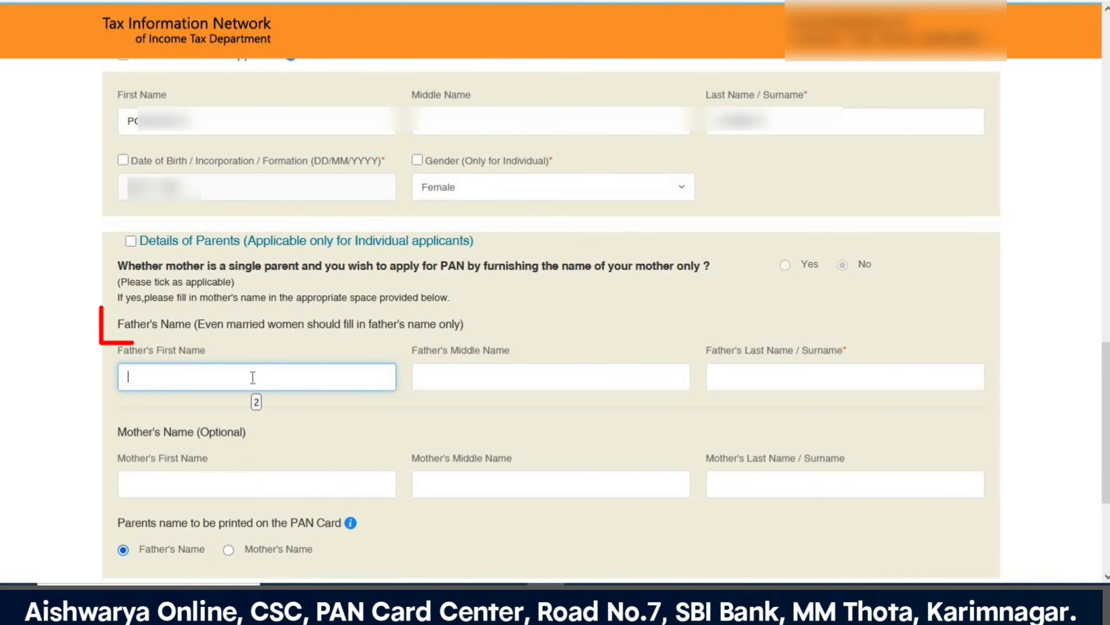
pyautogui.write('N')
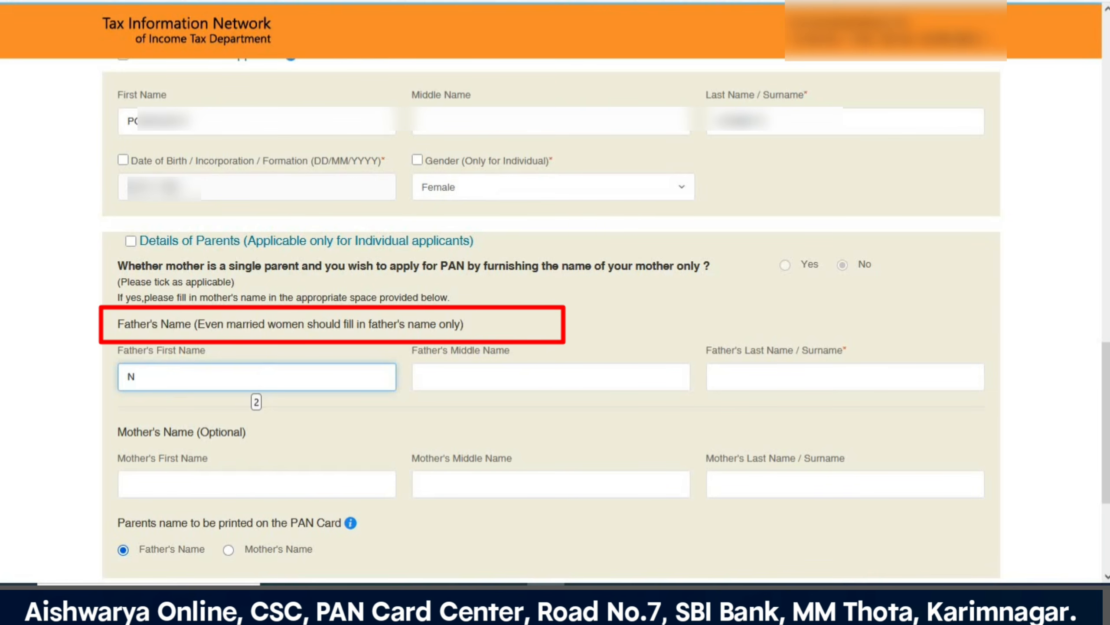
pyautogui.write('A...')
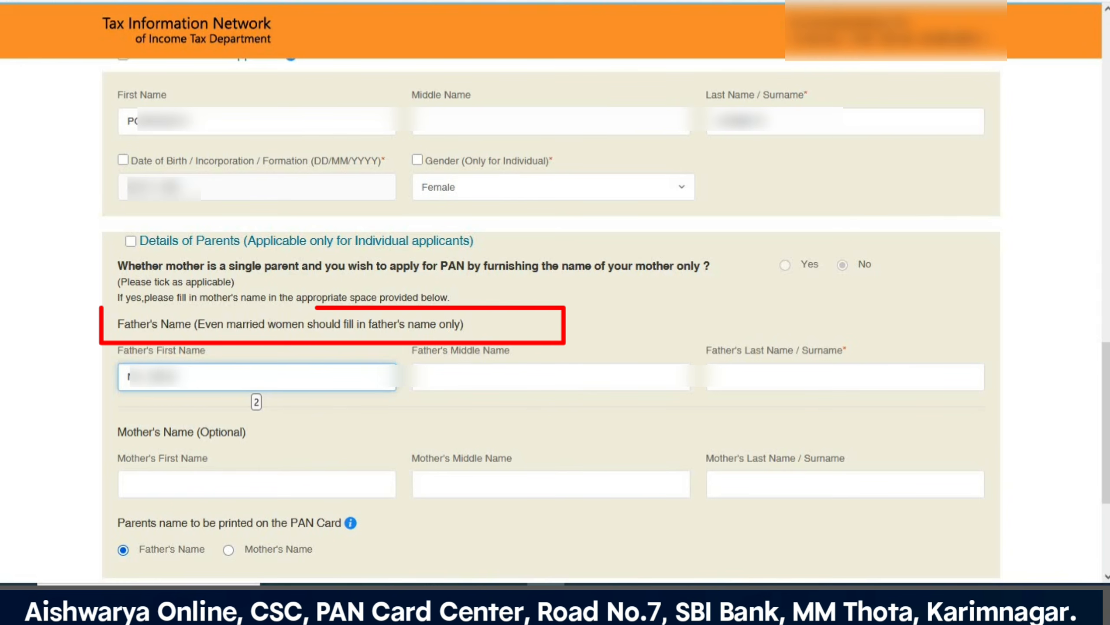
pyautogui.press('Tab')
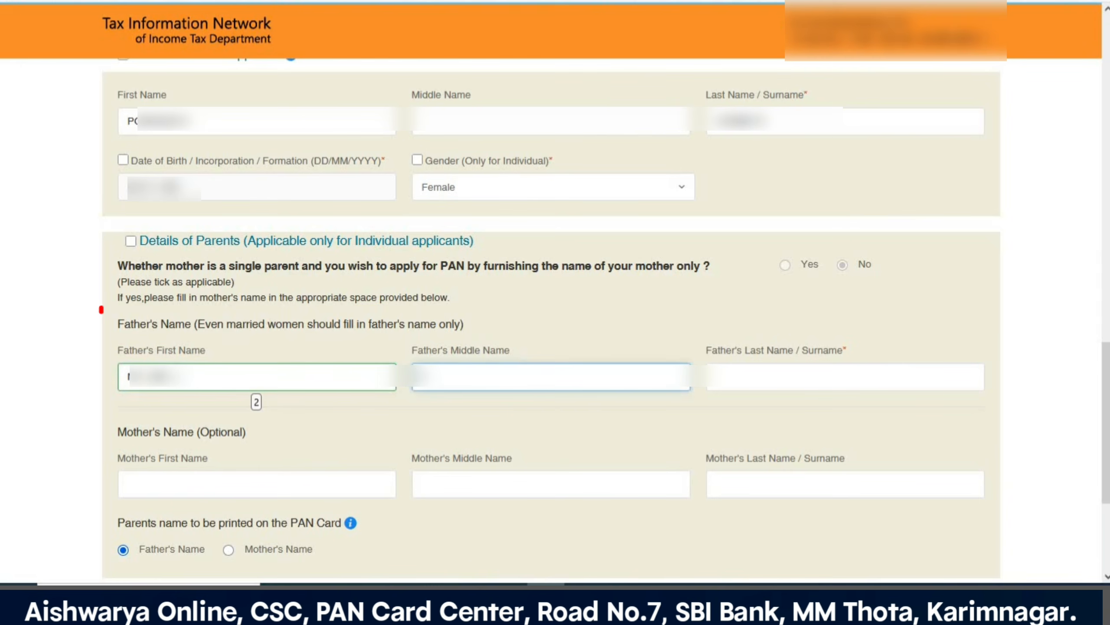
pyautogui.press('Tab')
pyautogui.write('......')
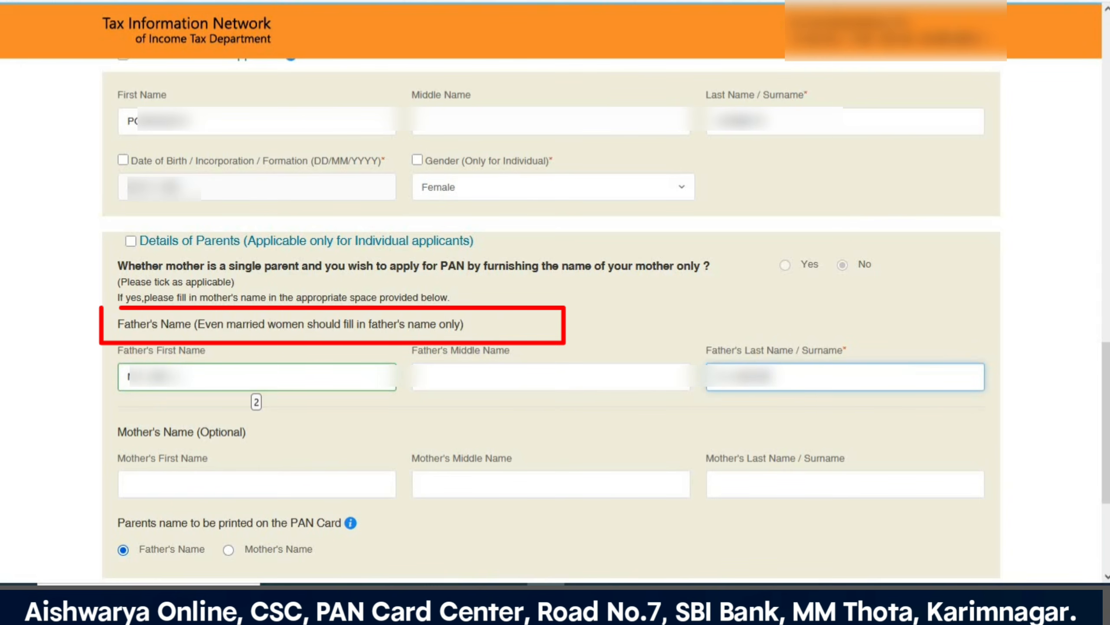
# Replace the father's first name and surname with the corrected names.
pyautogui.hotkey('shift', 'Tab')
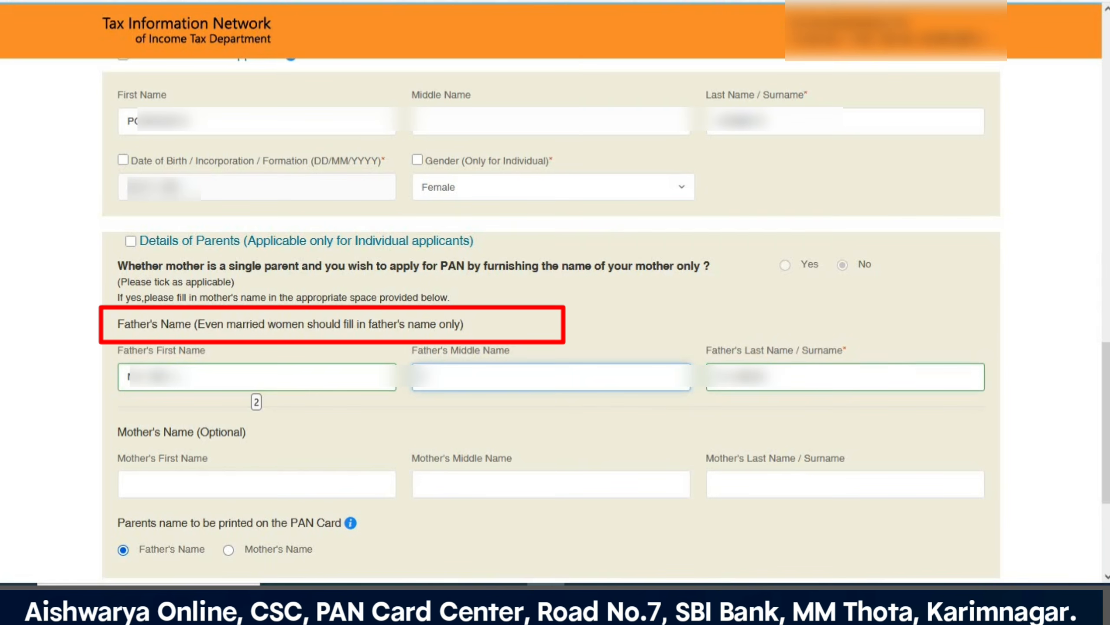
pyautogui.hotkey('shift', 'Tab')
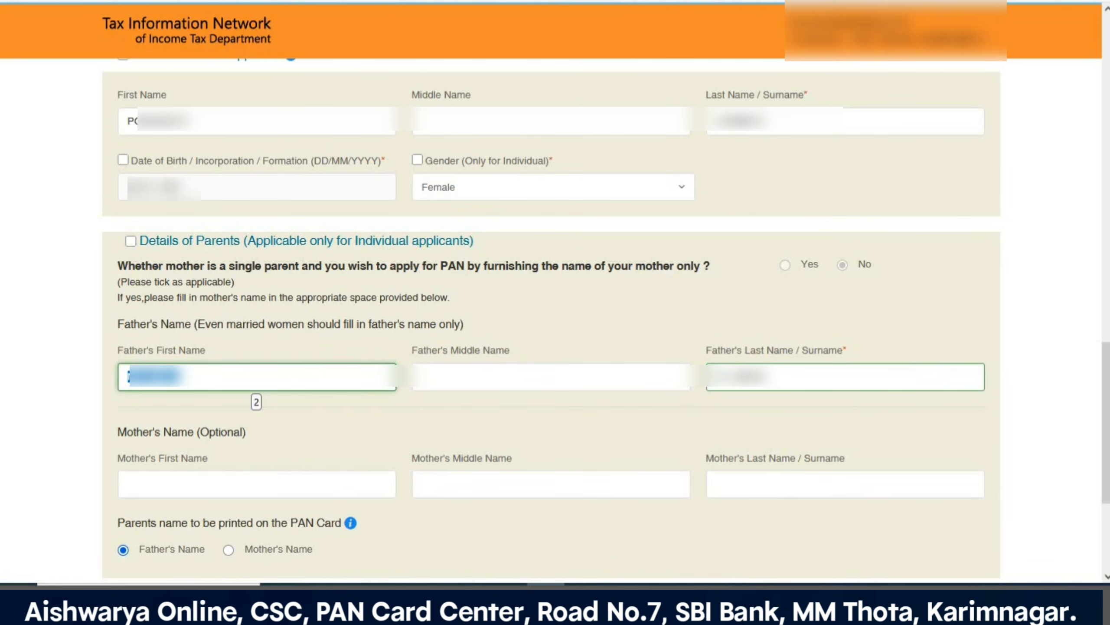
pyautogui.write('.....')
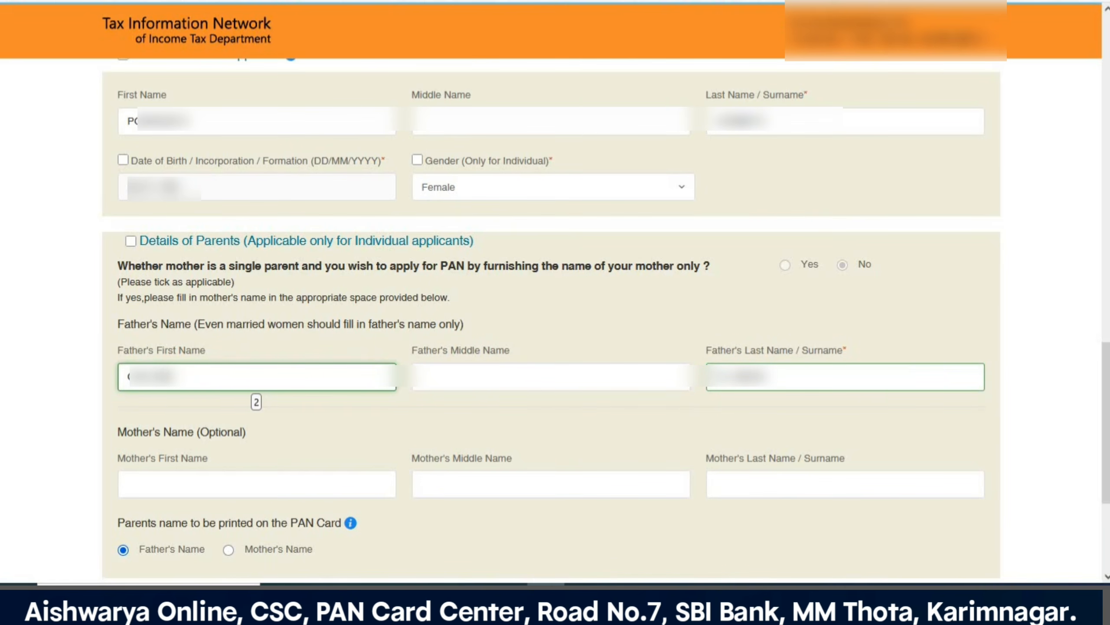
pyautogui.write('.....')
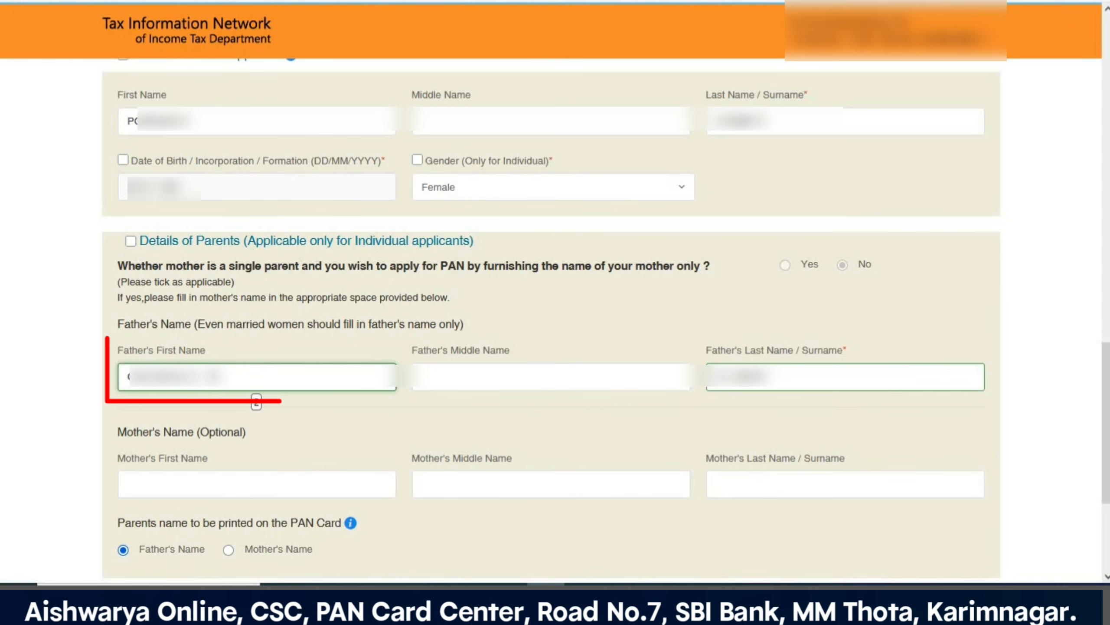
pyautogui.press('Tab')
pyautogui.press('Tab')
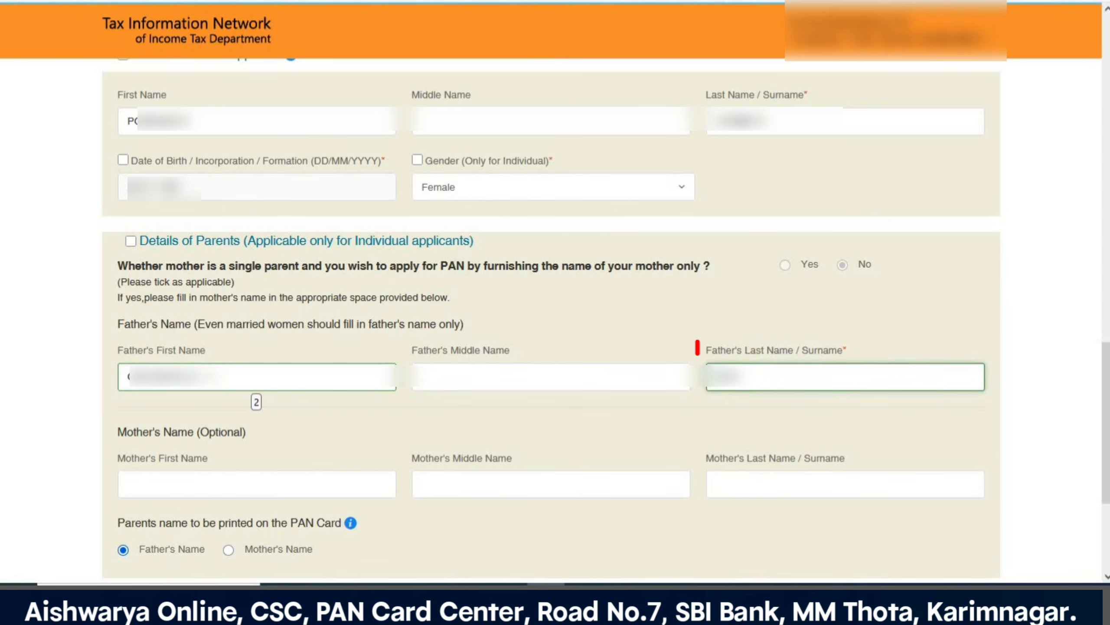
pyautogui.write('....')
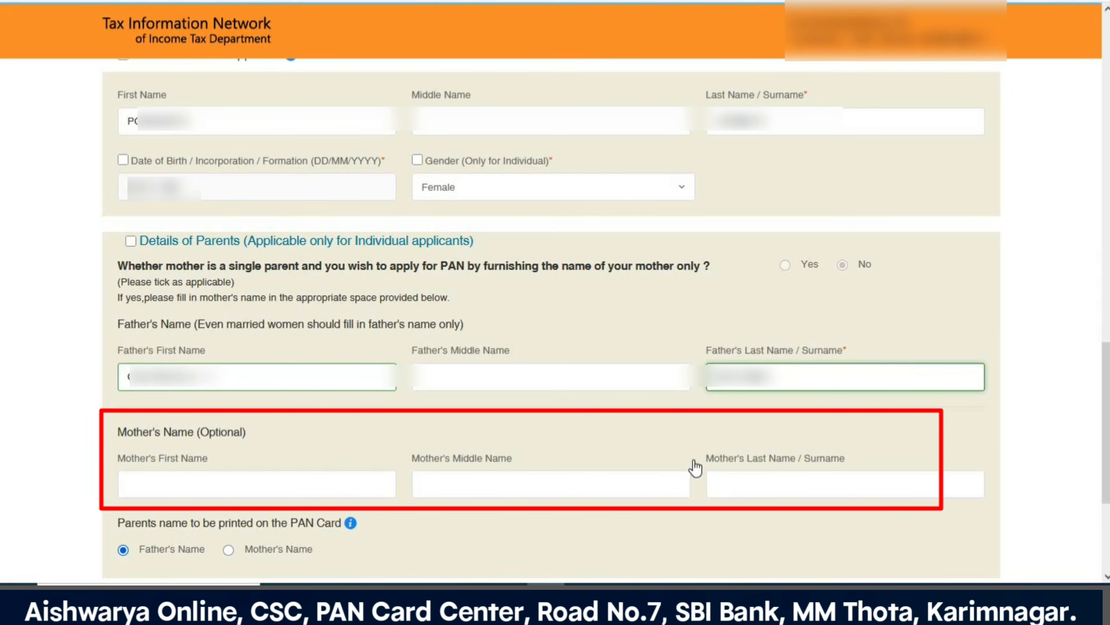
# Leave the mother's name blank, keep the father's name for printing on the PAN card, and proceed to the contact details.
pyautogui.press('Tab')
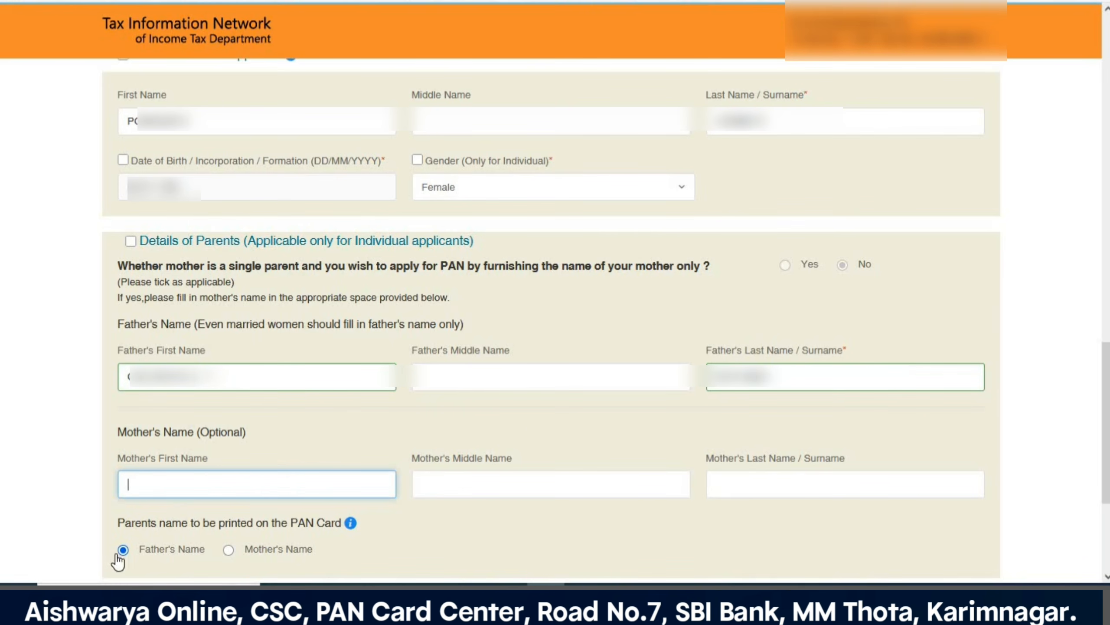
pyautogui.moveTo(126, 529); pyautogui.dragTo(347, 529)
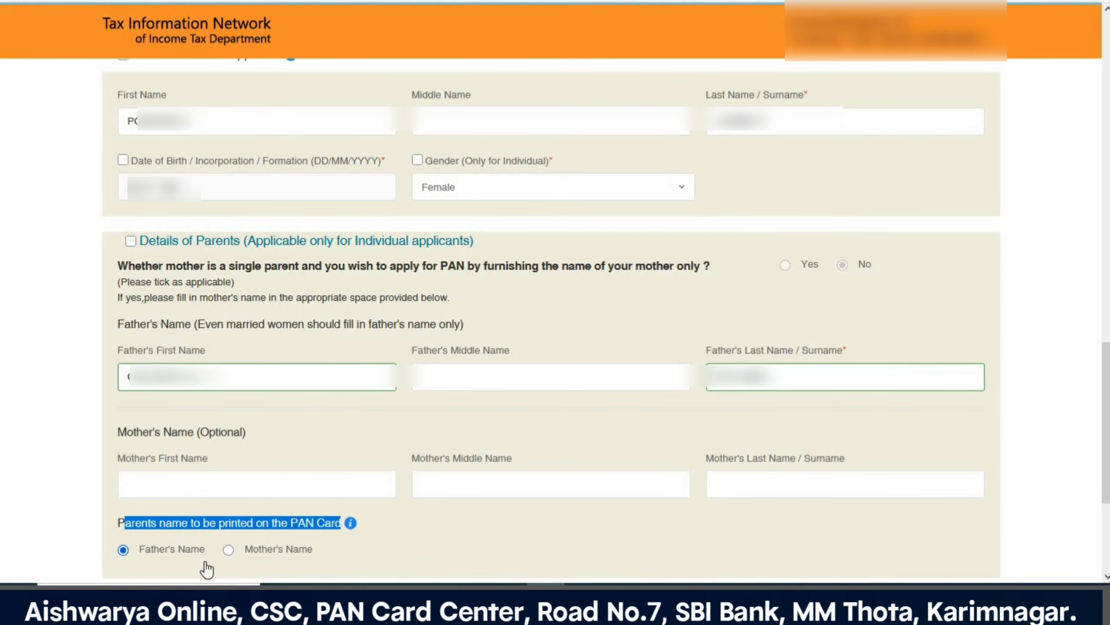
pyautogui.click(152, 565)
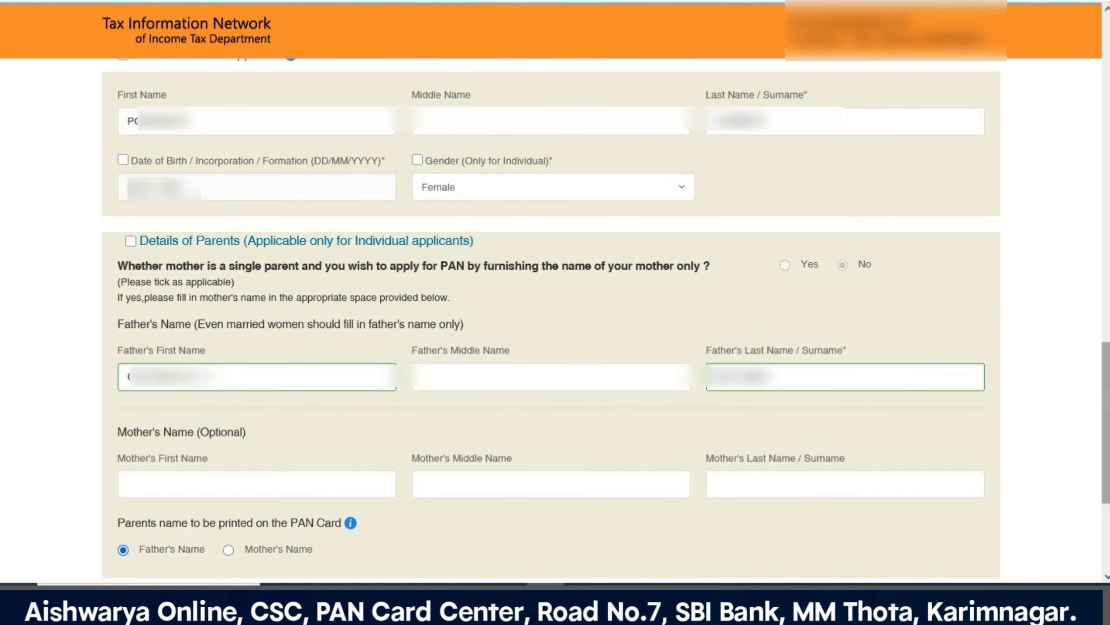
pyautogui.scroll(-5, 871, 453)
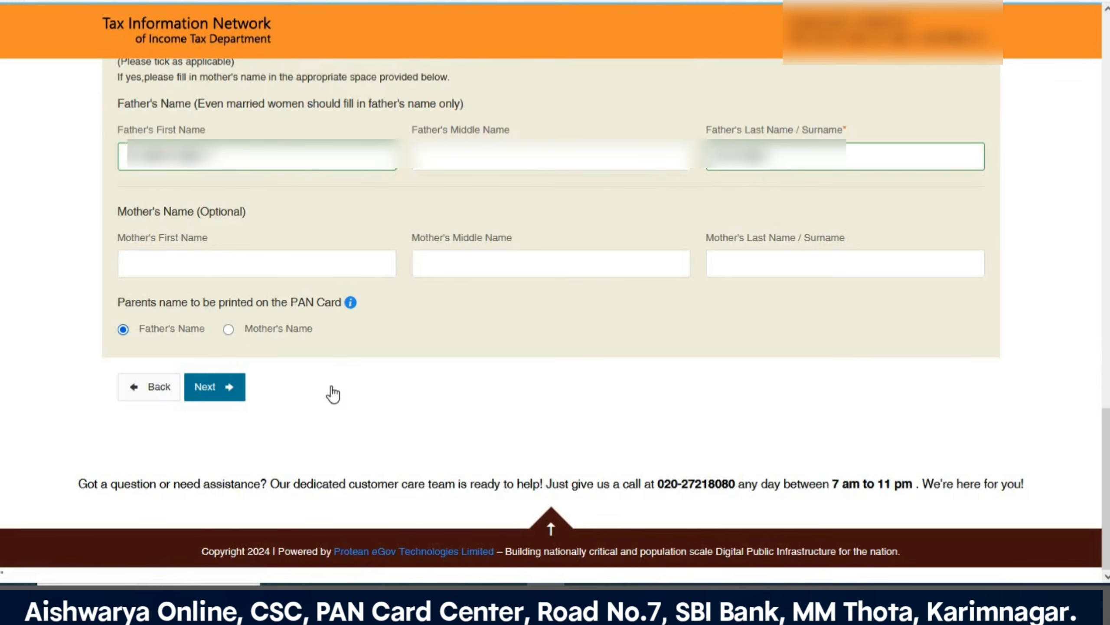
pyautogui.click(225, 396)
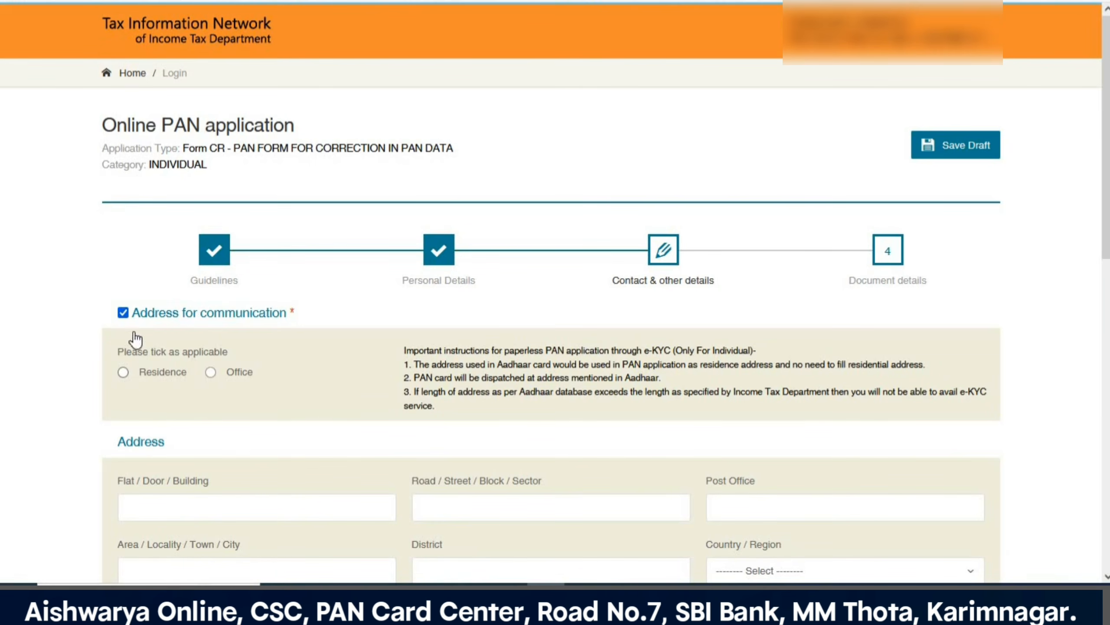
# Choose Residence as the communication address and fill in the applicant's building, street, post office, town and district.
pyautogui.click(123, 373)
pyautogui.scroll(-6, 551, 306)
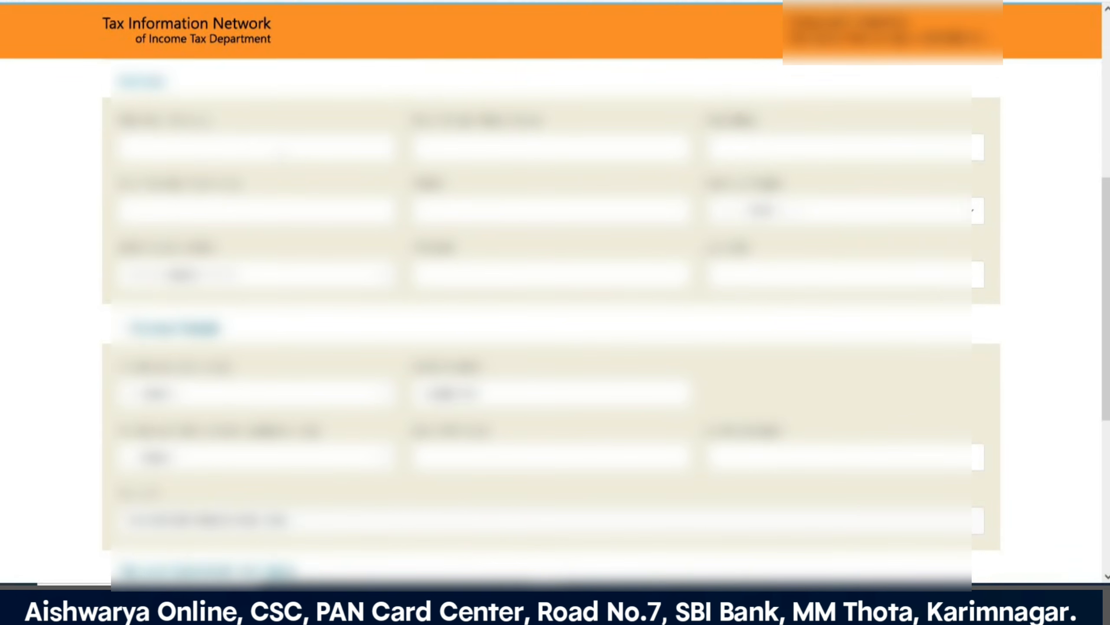
pyautogui.click(263, 144)
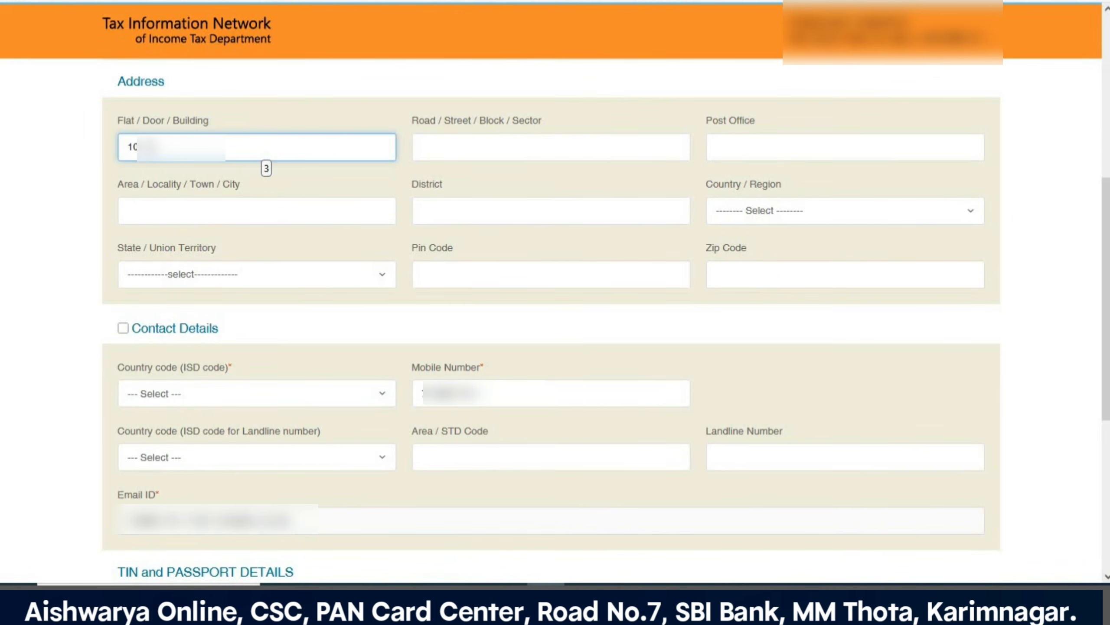
pyautogui.click(541, 147)
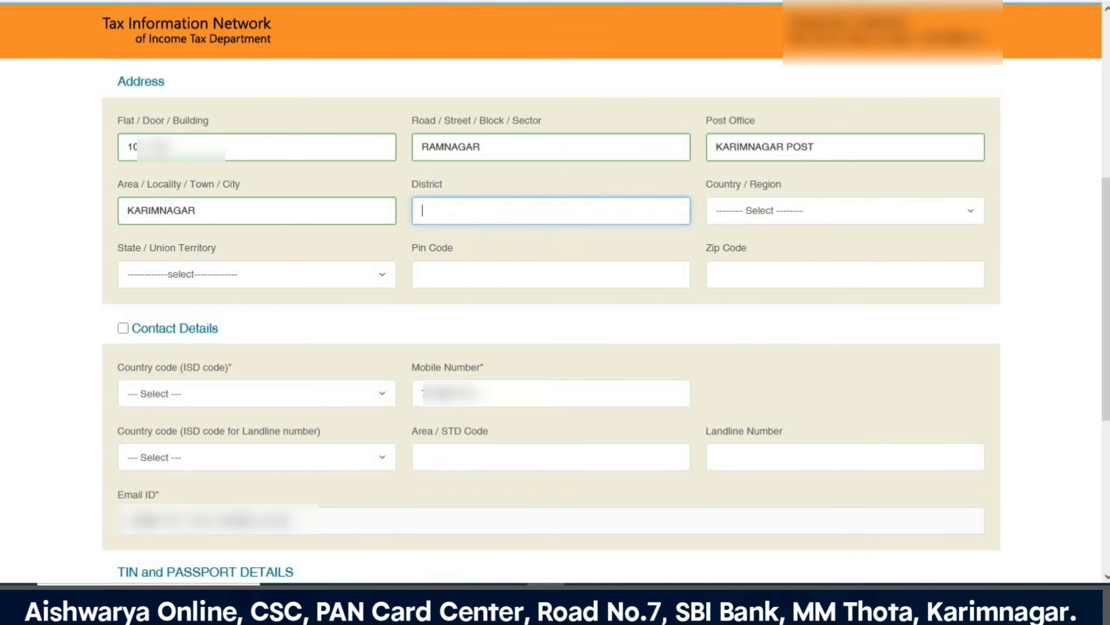
pyautogui.write('KARIMNAGAR')
pyautogui.press('Tab')
# Set the address country to INDIA and the state to TELANGANA.
pyautogui.click(765, 222)
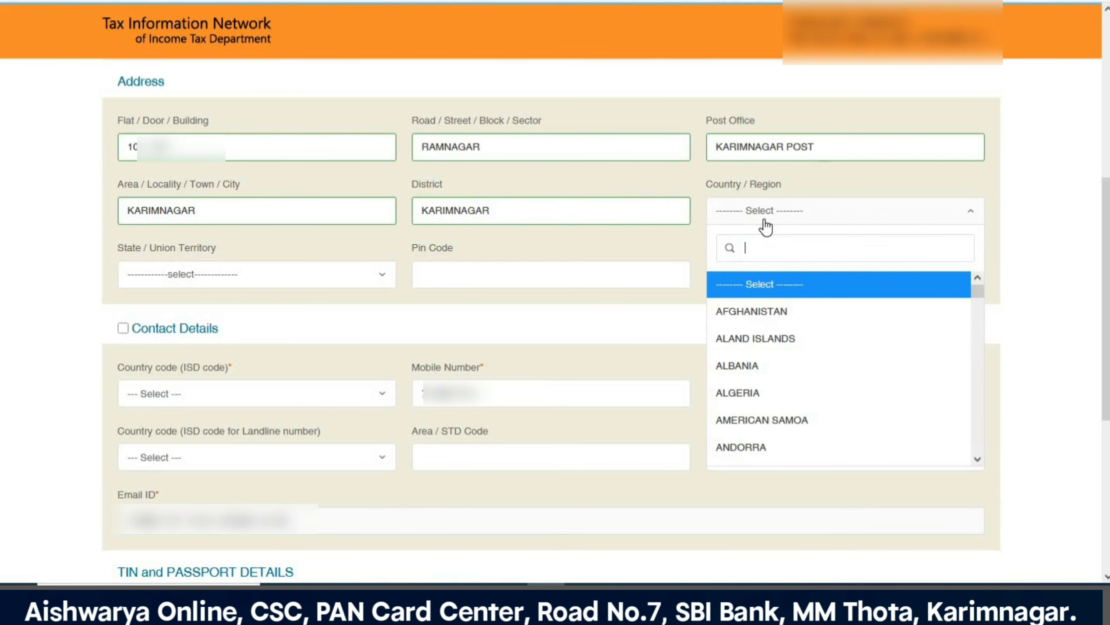
pyautogui.write('ind')
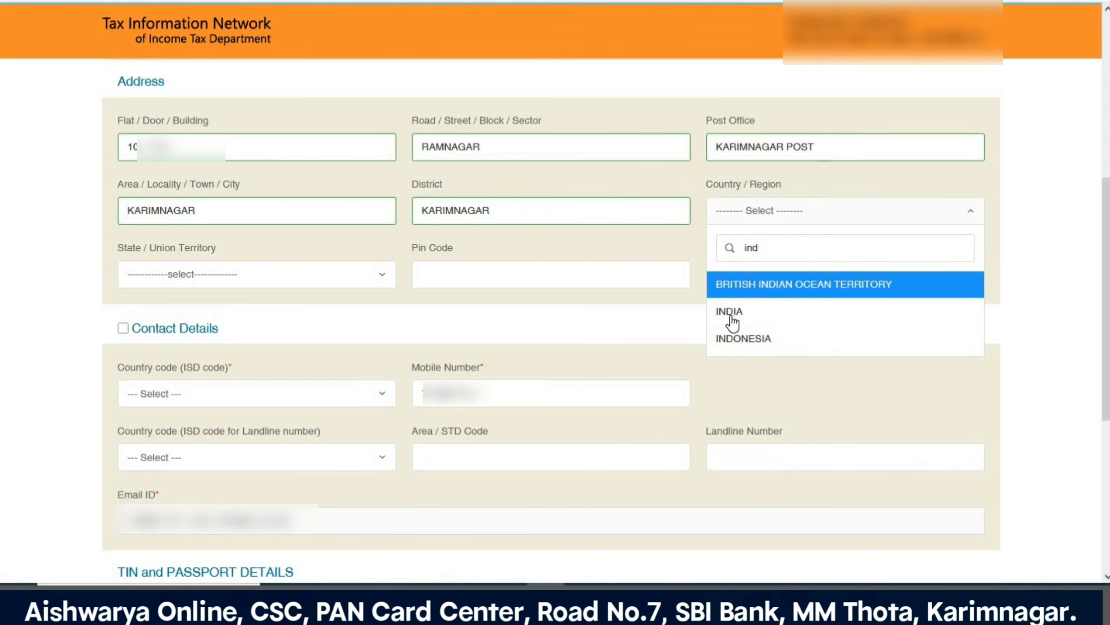
pyautogui.click(733, 311)
pyautogui.click(261, 283)
pyautogui.write('te')
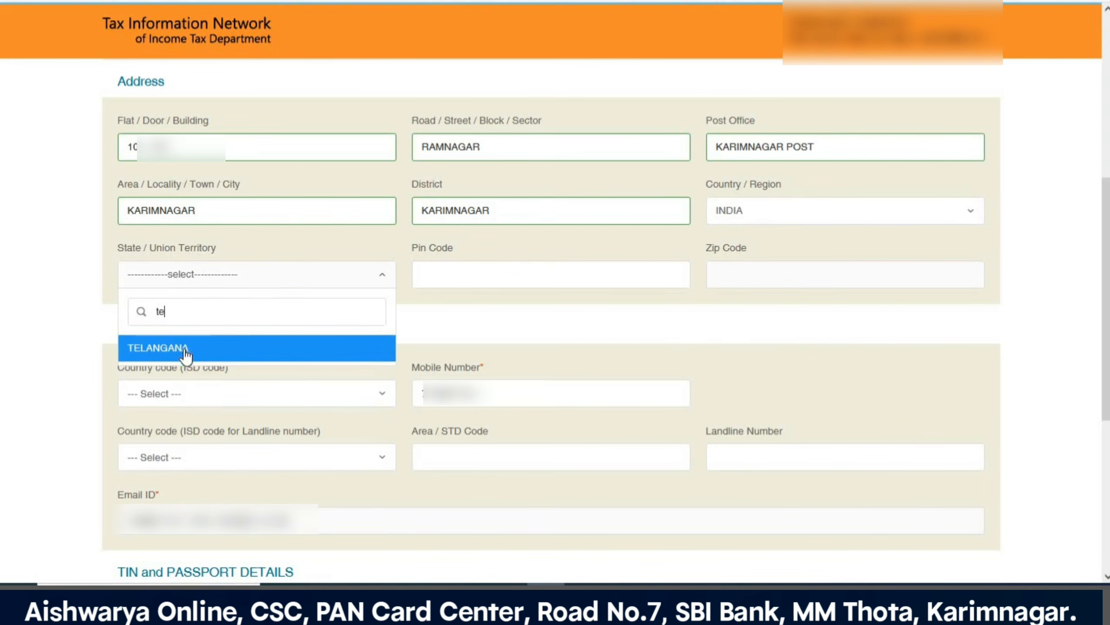
pyautogui.click(186, 349)
# Enter the address's postal pin code and dismiss the reminder to save the details.
pyautogui.click(451, 275)
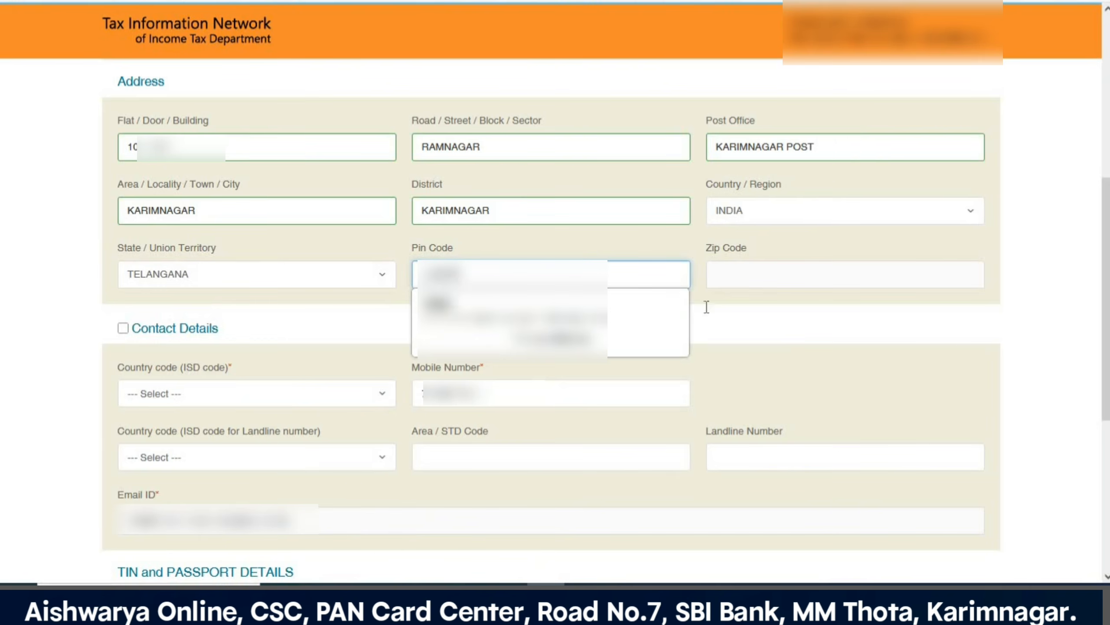
pyautogui.press('Down')
pyautogui.click(628, 311)
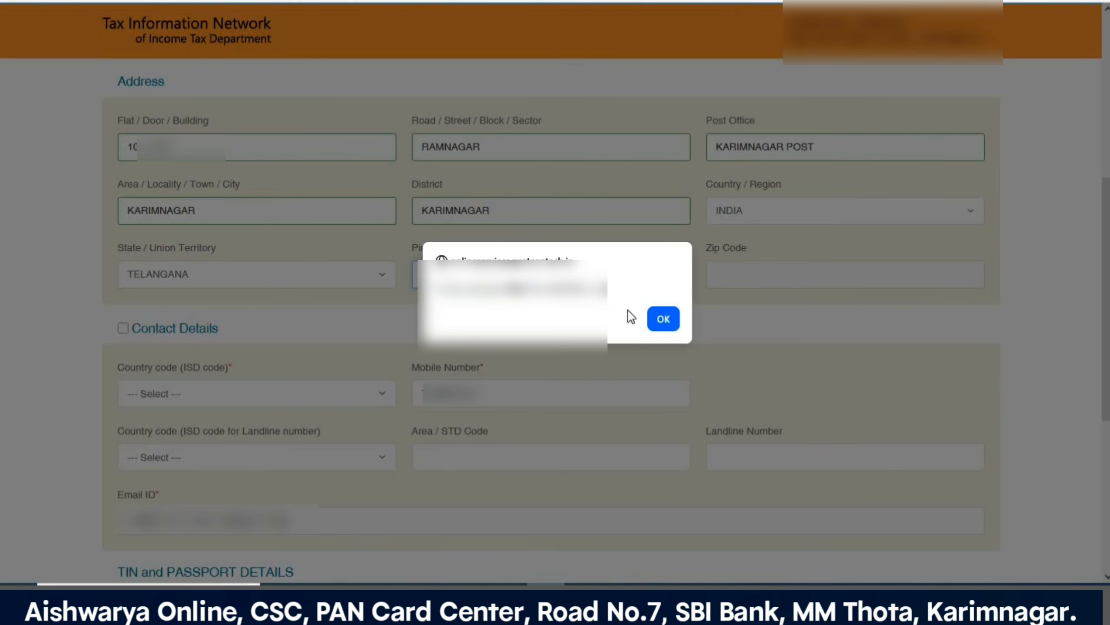
pyautogui.click(665, 319)
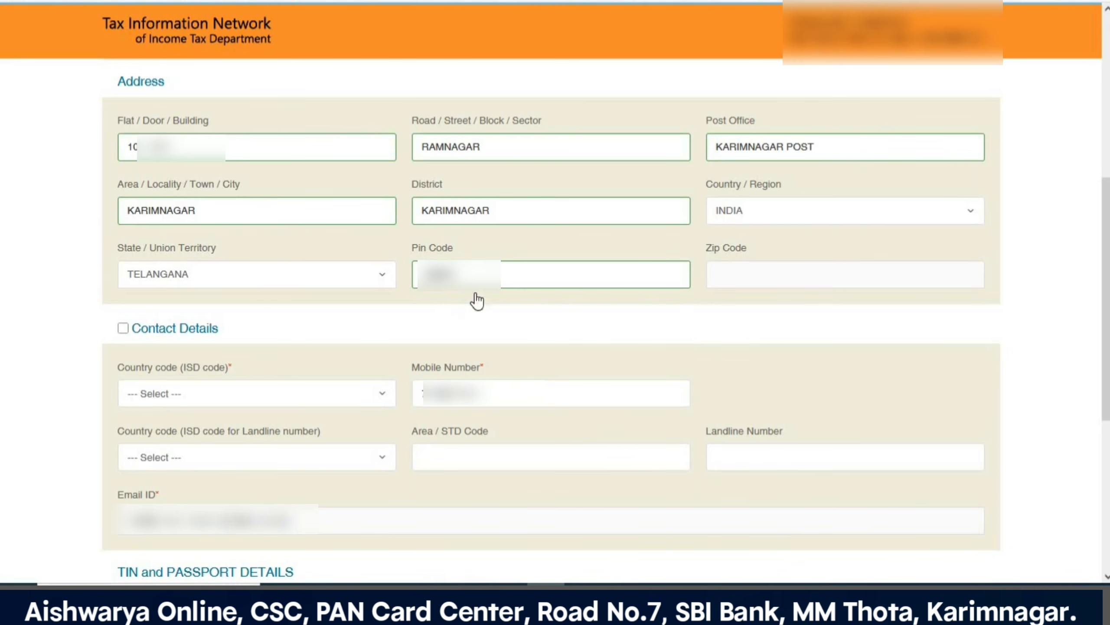
# Set the mobile number's ISD country code to INDIA (91) in the contact details.
pyautogui.click(192, 393)
pyautogui.write('te')
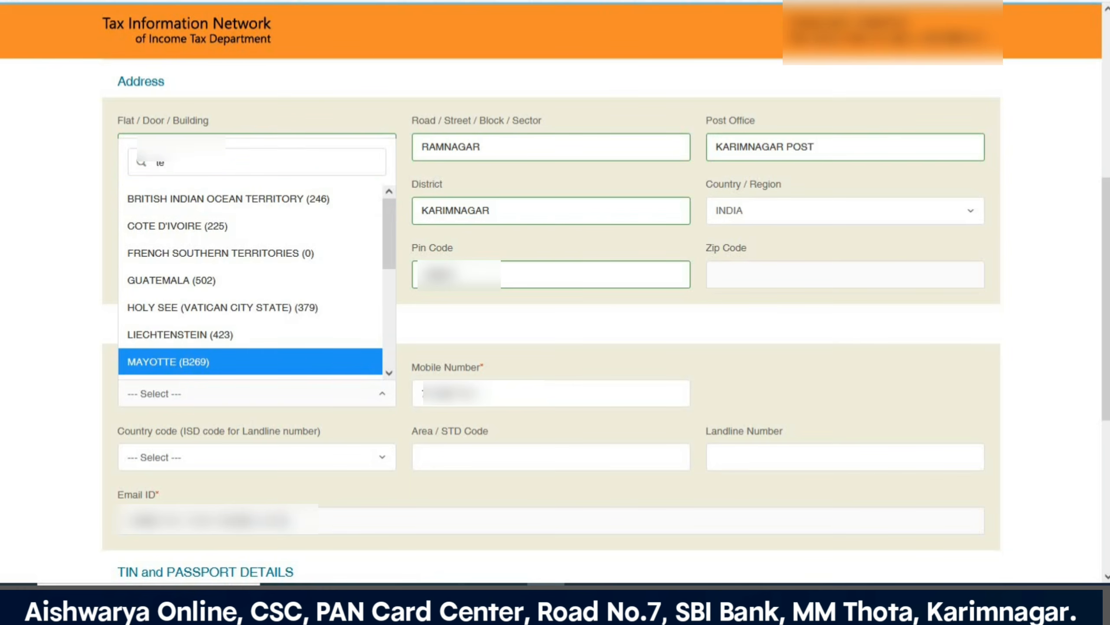
pyautogui.press('BackSpace')
pyautogui.press('BackSpace')
pyautogui.write('ind')
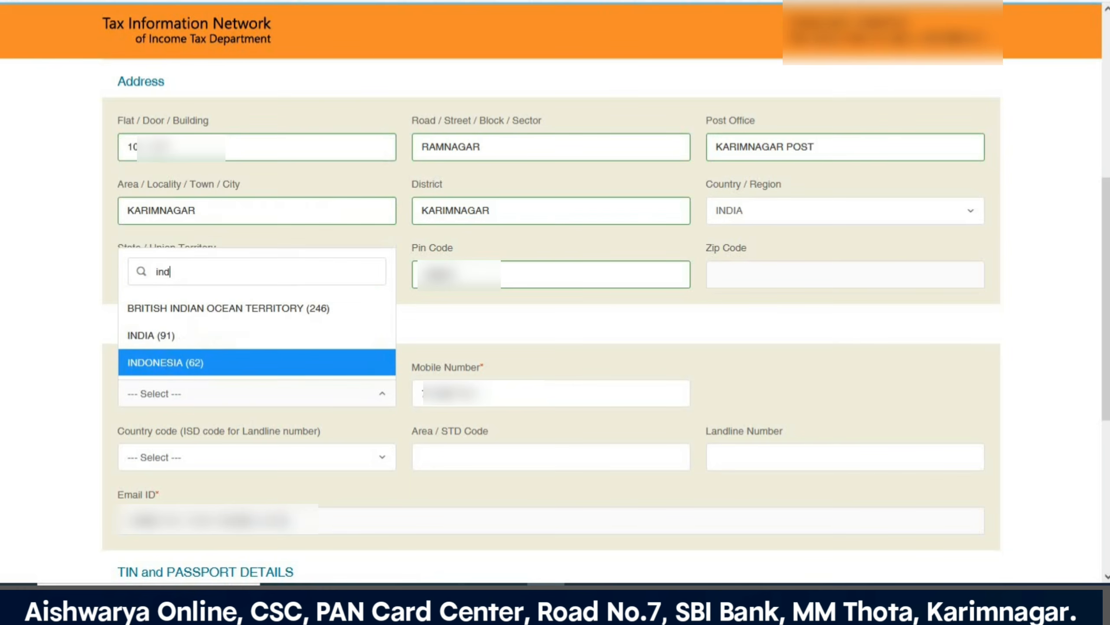
pyautogui.click(131, 337)
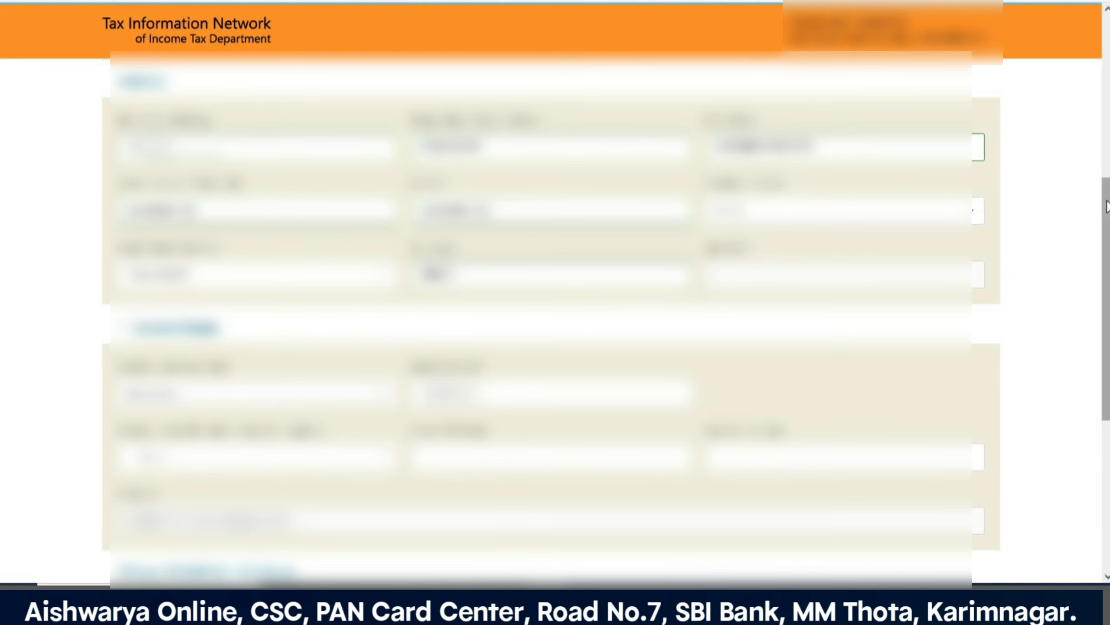
# Leave the landline, passport and taxpayer identification fields blank and proceed to the document details stage.
pyautogui.scroll(-6, 254, 536)
pyautogui.moveTo(1107, 417); pyautogui.dragTo(1106, 447)
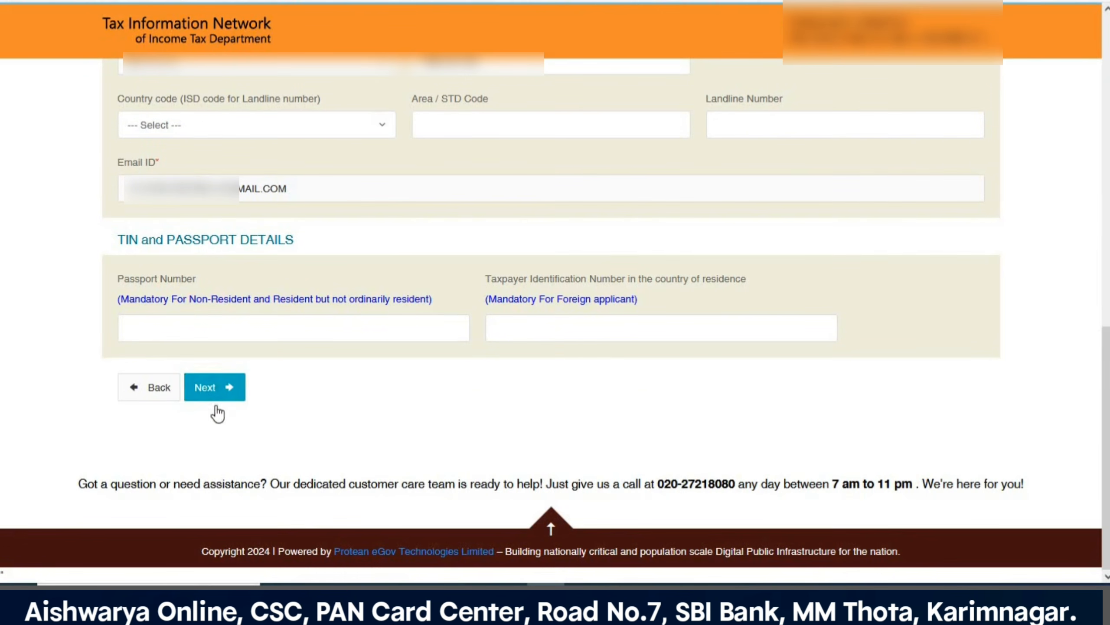
pyautogui.click(226, 396)
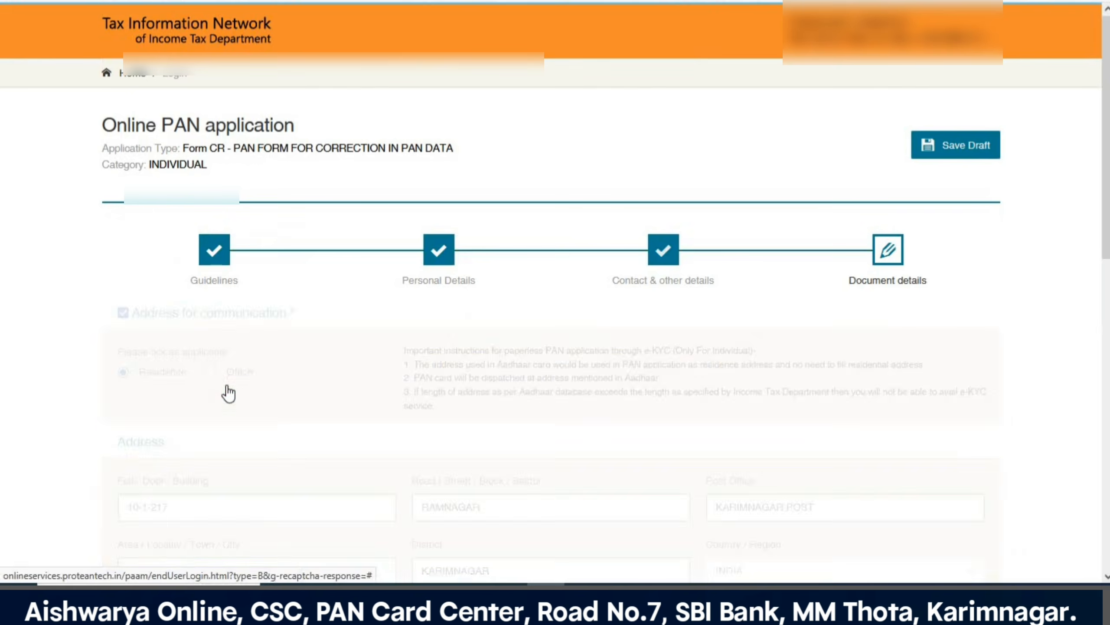
# Examine the required proofs of identity, address, date of birth and PAN, and the declaration section below them.
pyautogui.moveTo(127, 371); pyautogui.dragTo(238, 369)
pyautogui.moveTo(346, 369); pyautogui.dragTo(413, 371)
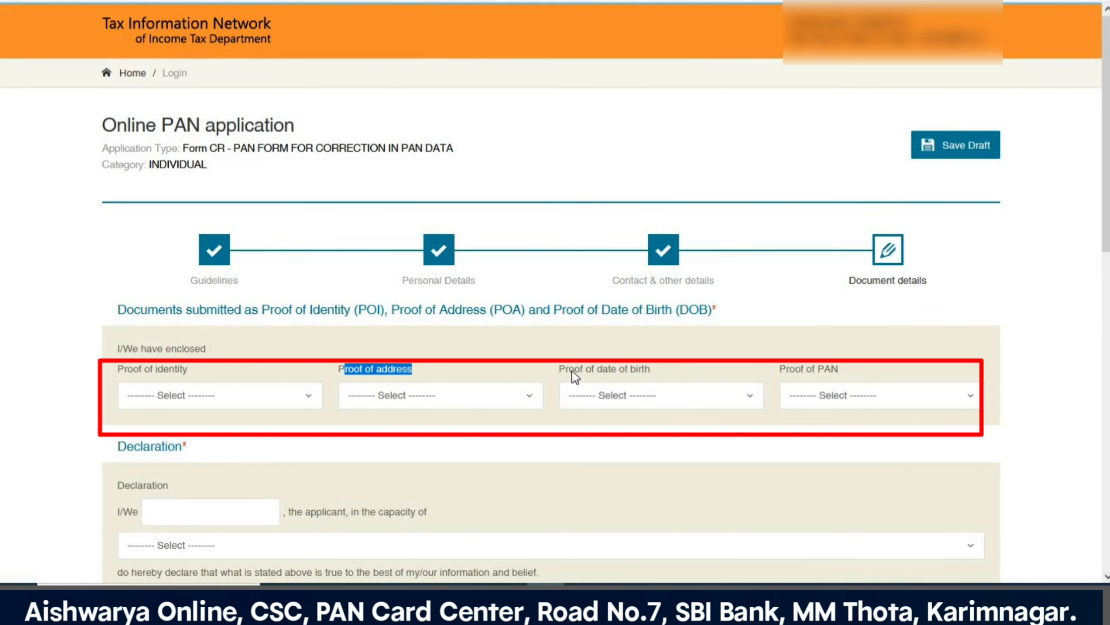
pyautogui.moveTo(569, 369); pyautogui.dragTo(780, 374)
pyautogui.tripleClick(797, 367)
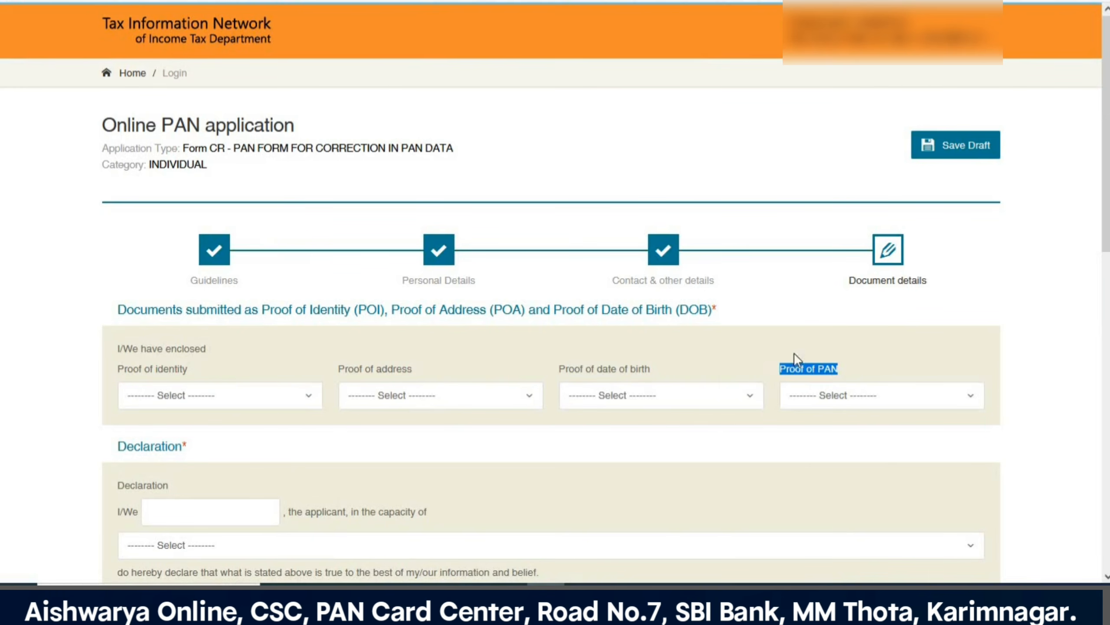
pyautogui.click(761, 353)
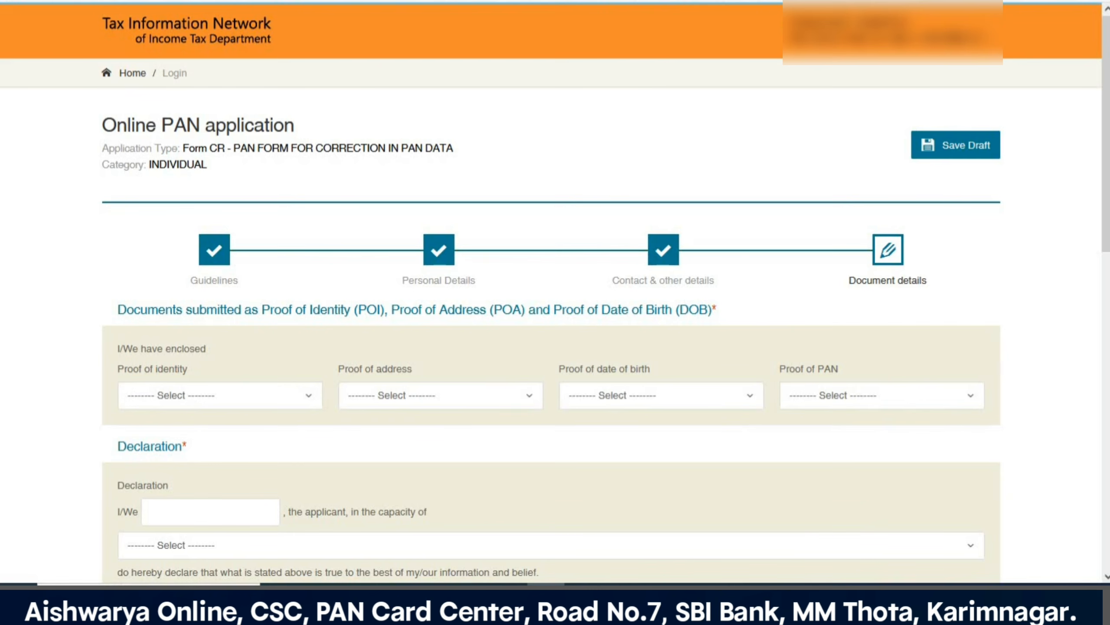
pyautogui.scroll(-5, 555, 306)
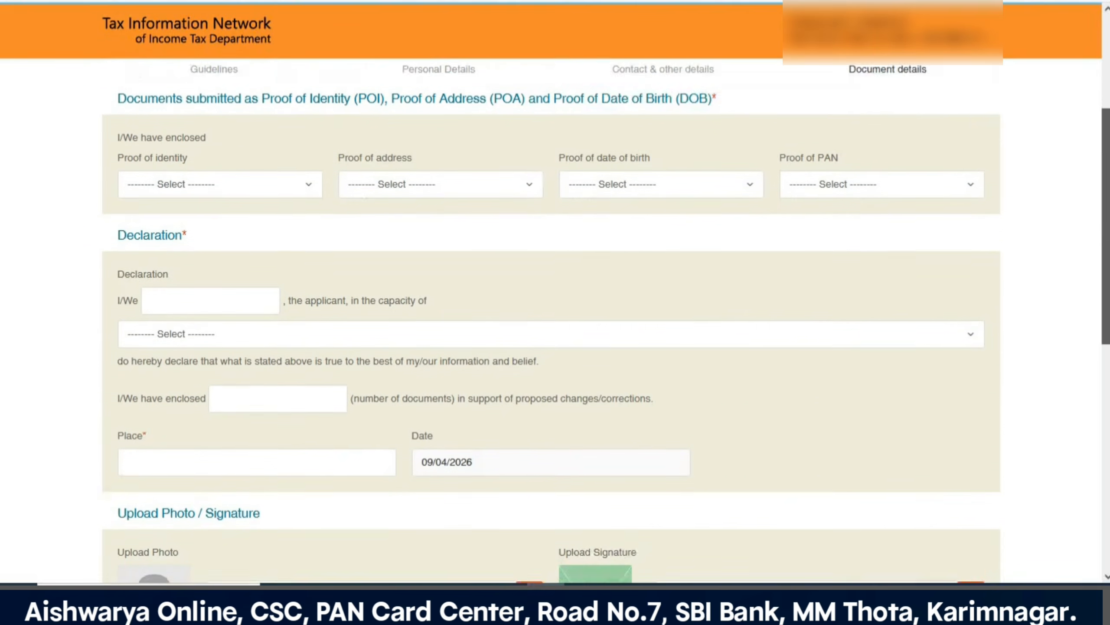
pyautogui.scroll(-1, 315, 137)
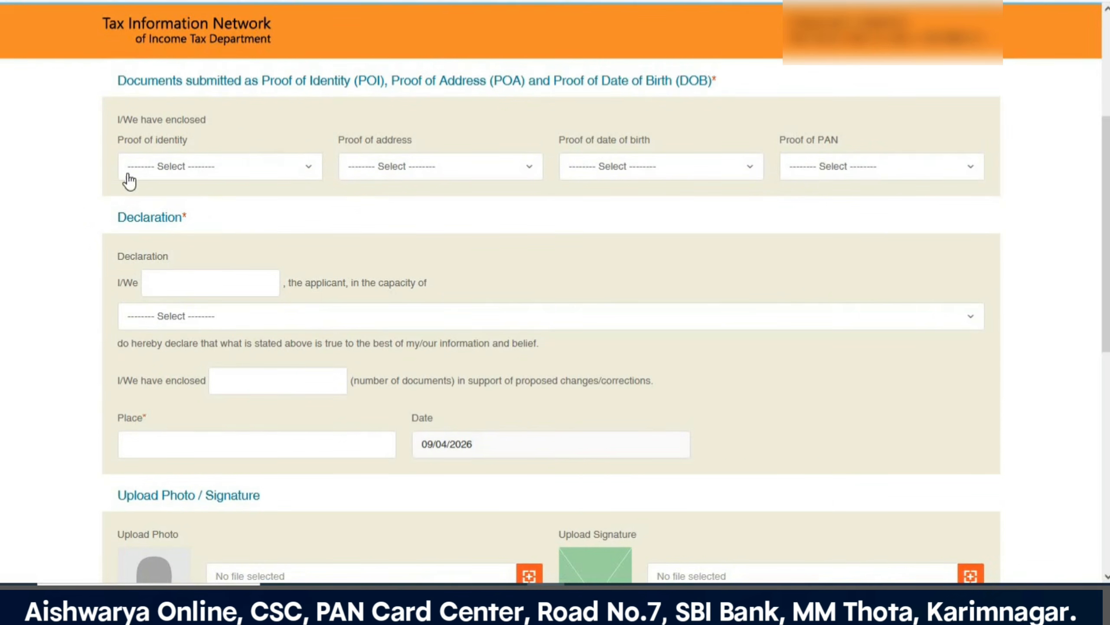
# Set the proof of identity to AADHAAR Card issued by the Unique Identification Authority of India.
pyautogui.click(182, 172)
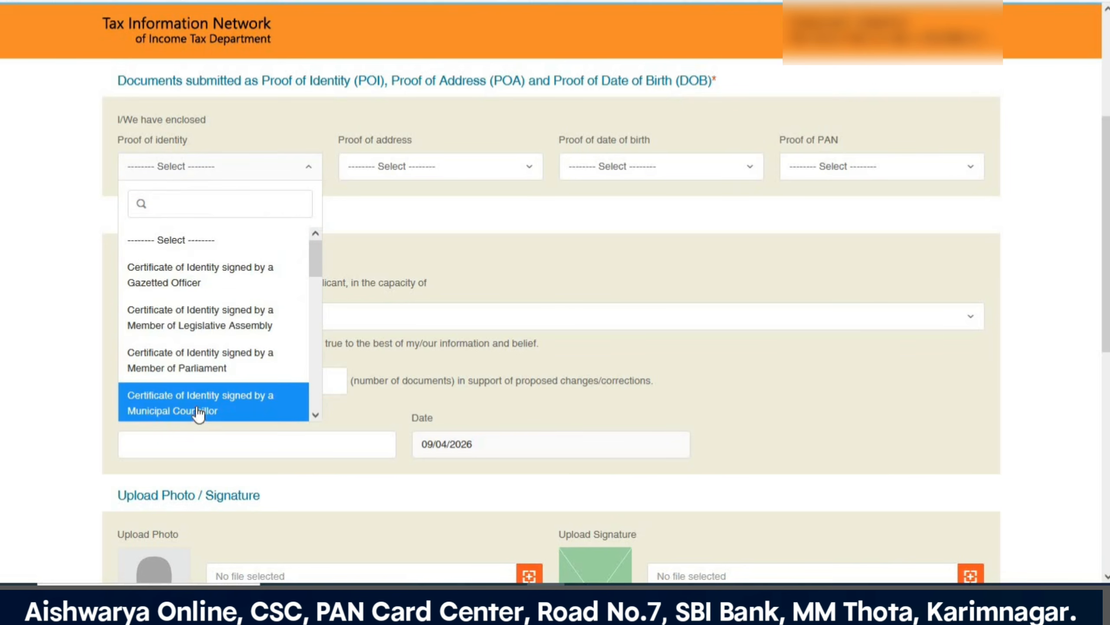
pyautogui.click(316, 414)
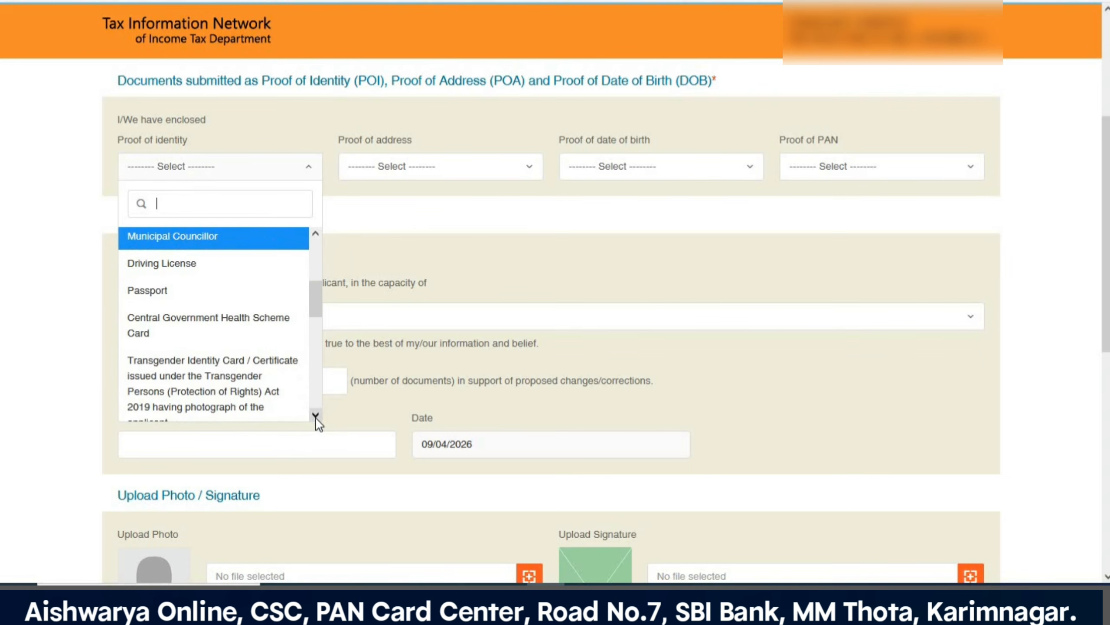
pyautogui.click(316, 416)
pyautogui.click(316, 416)
pyautogui.click(316, 417)
pyautogui.click(316, 416)
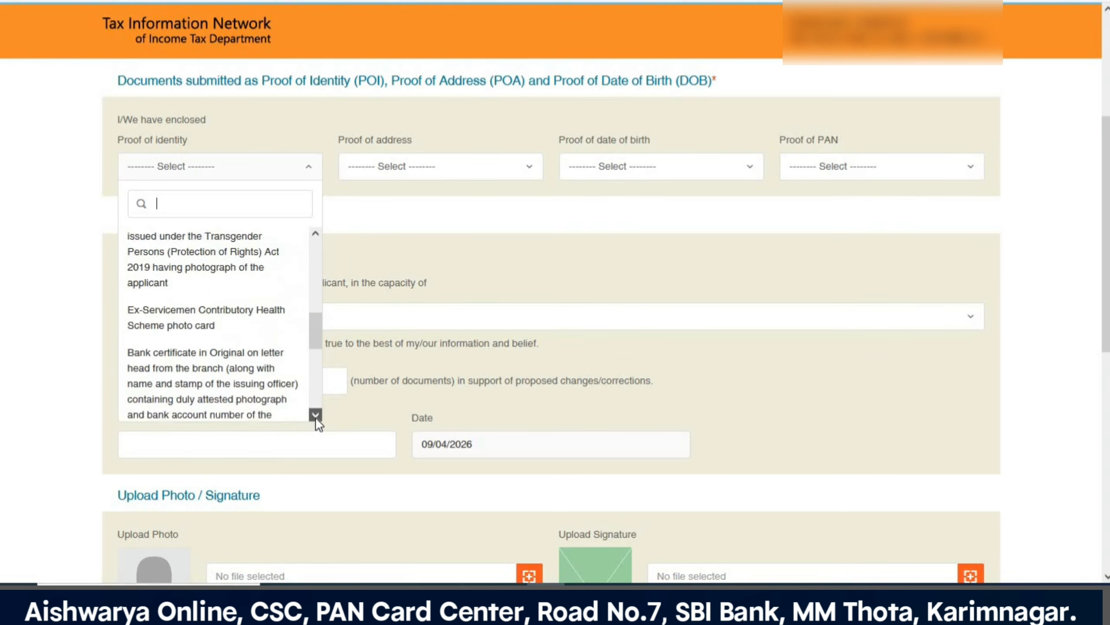
pyautogui.click(316, 417)
pyautogui.click(316, 416)
pyautogui.click(315, 417)
pyautogui.click(316, 416)
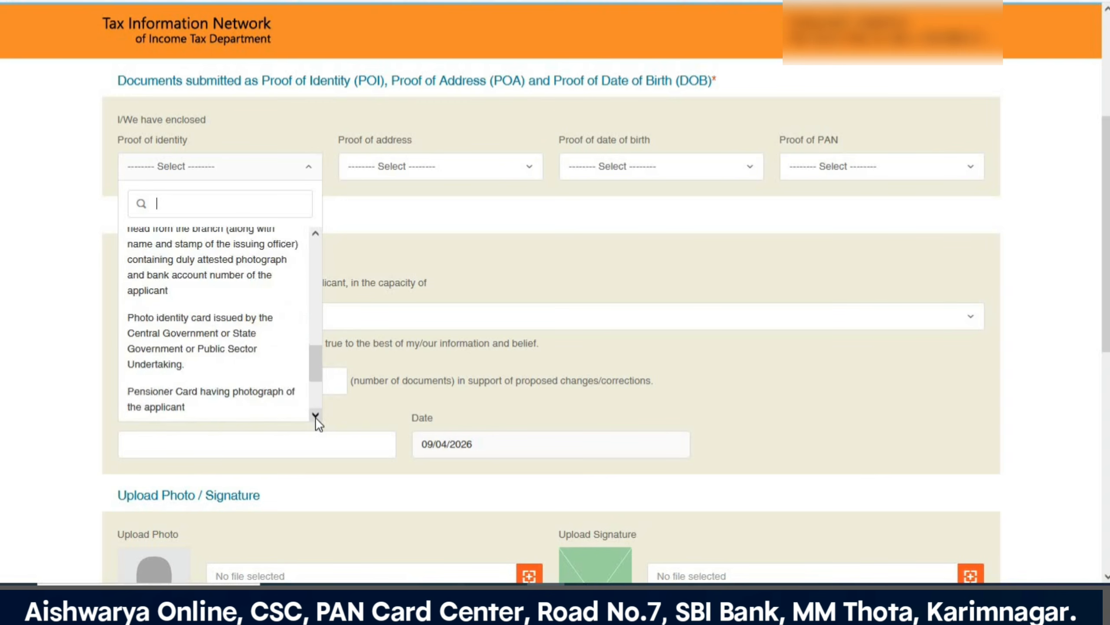
pyautogui.click(316, 417)
pyautogui.click(316, 417)
pyautogui.click(316, 416)
pyautogui.click(316, 416)
pyautogui.click(315, 416)
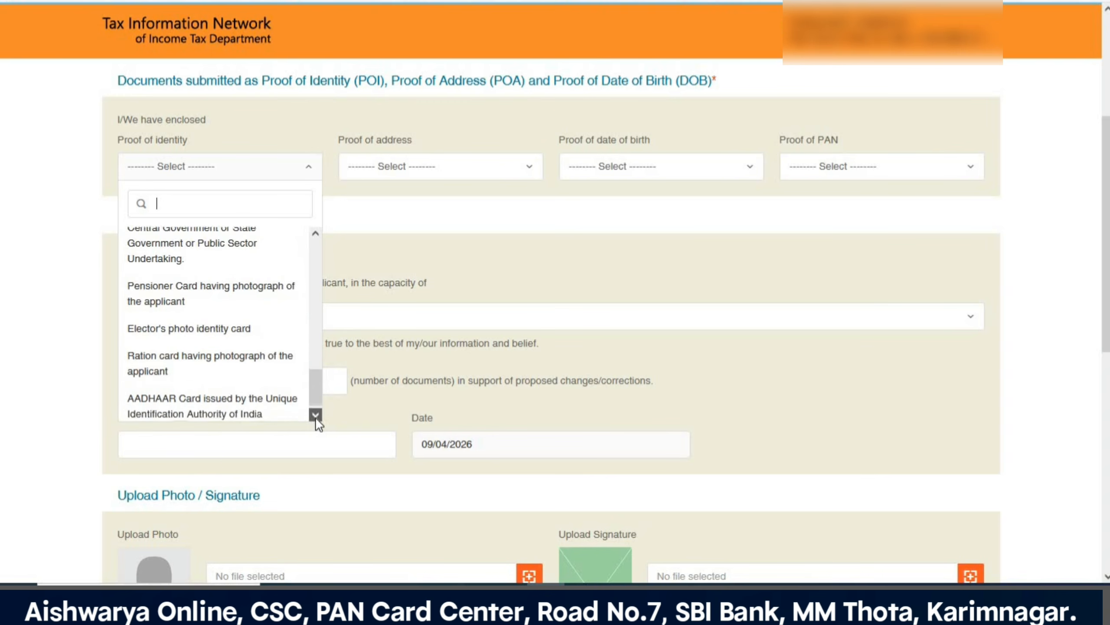
pyautogui.click(183, 400)
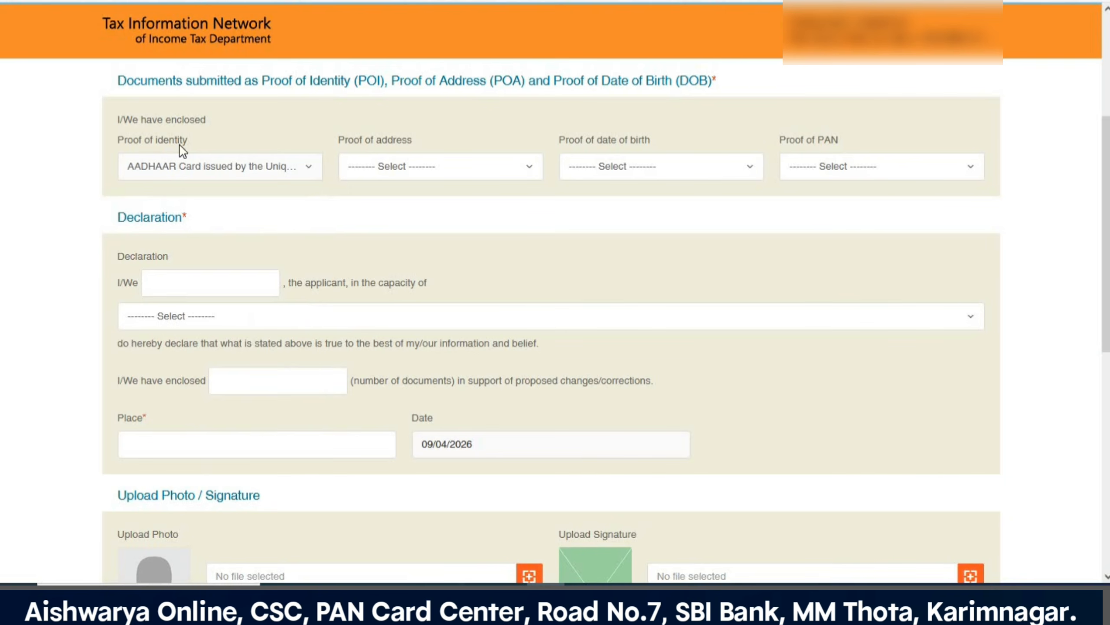
# Set the proof of address to AADHAAR Card issued by the Unique Identification Authority of India.
pyautogui.click(427, 170)
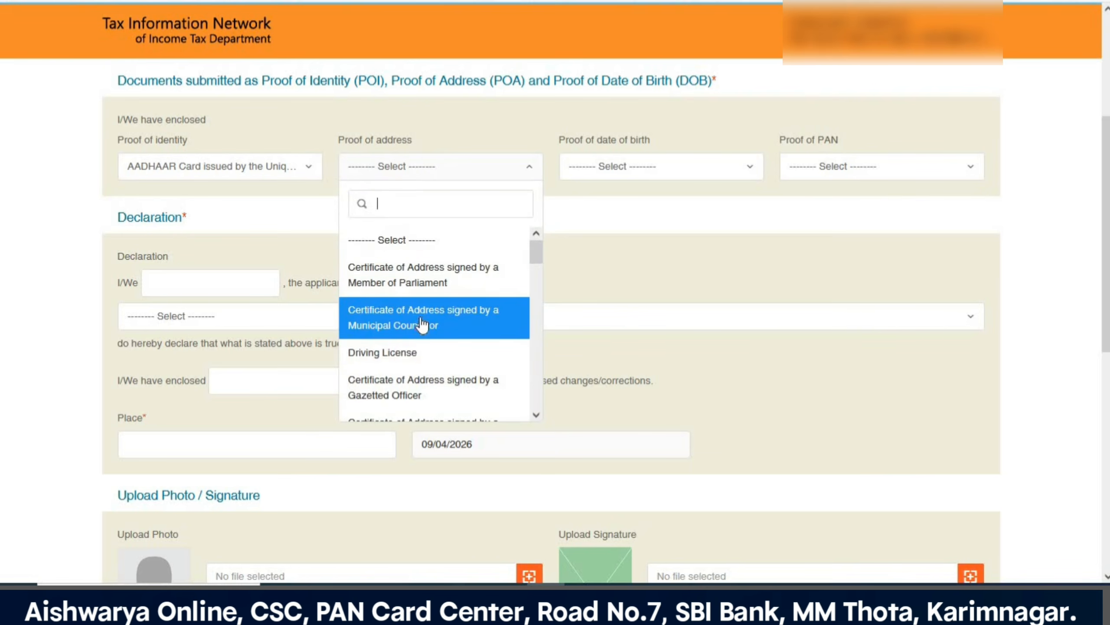
pyautogui.click(540, 419)
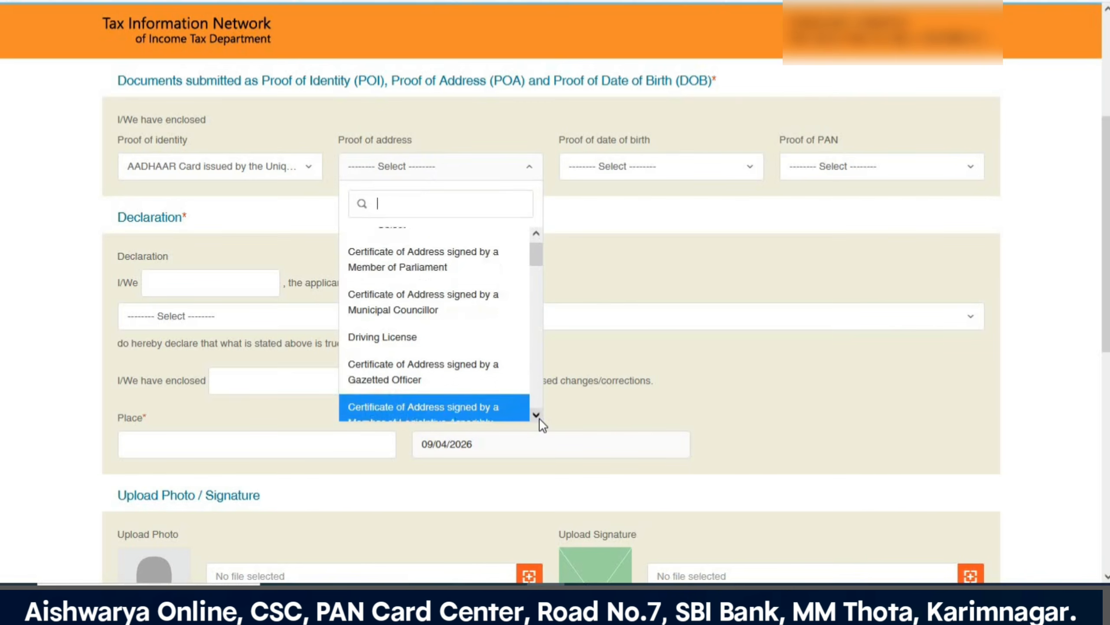
pyautogui.click(539, 419)
pyautogui.click(539, 419)
pyautogui.click(540, 419)
pyautogui.click(540, 419)
pyautogui.click(539, 419)
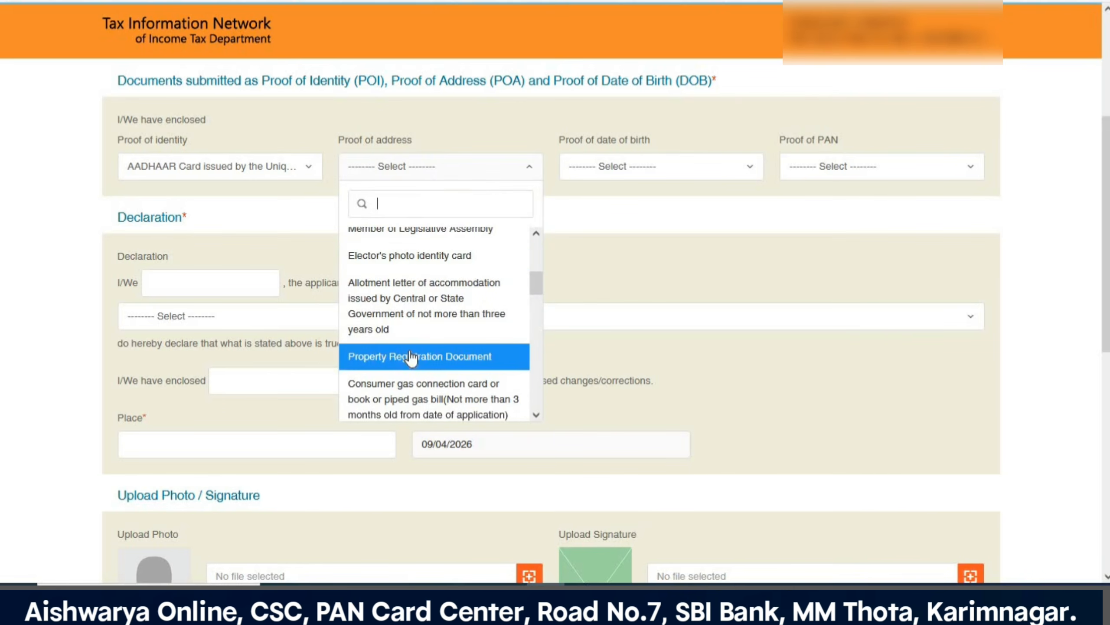
pyautogui.scroll(-5, 534, 412)
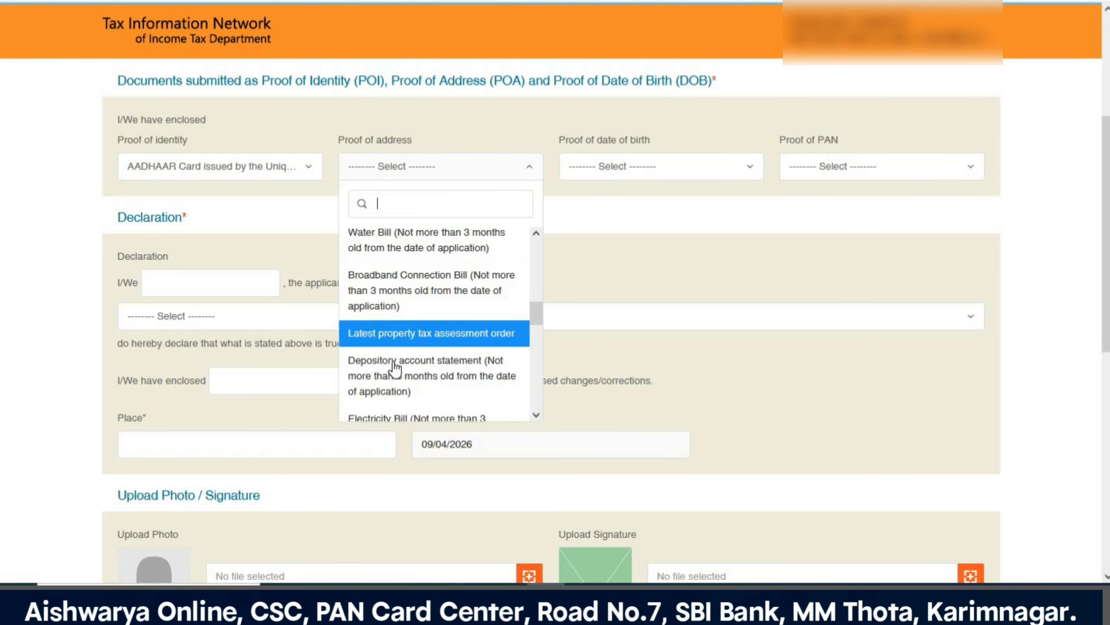
pyautogui.scroll(-4, 534, 416)
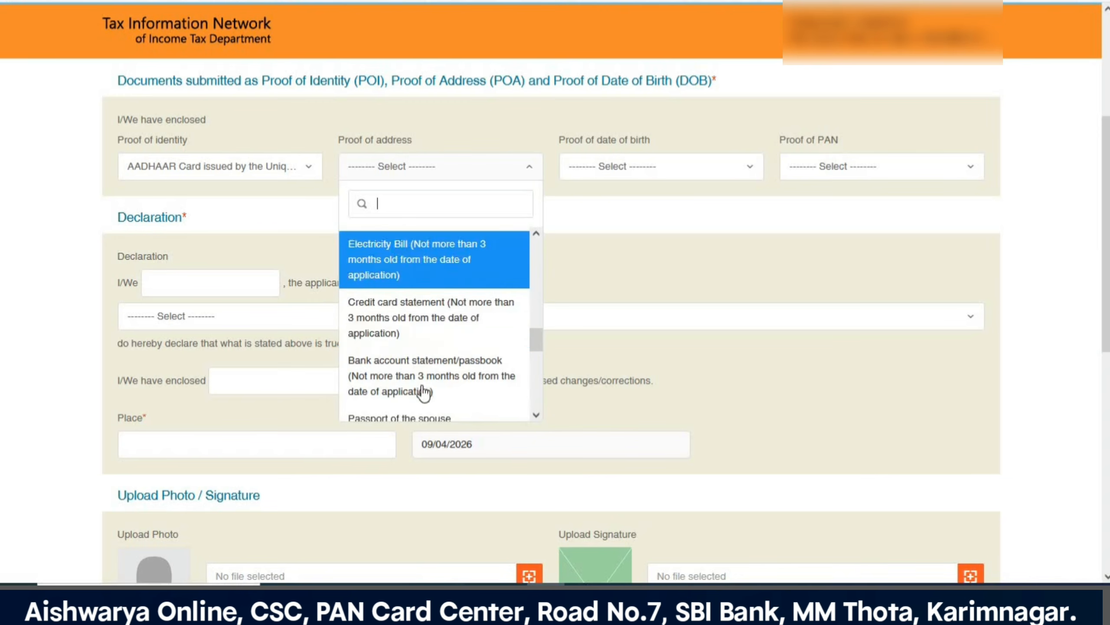
pyautogui.scroll(-4, 532, 413)
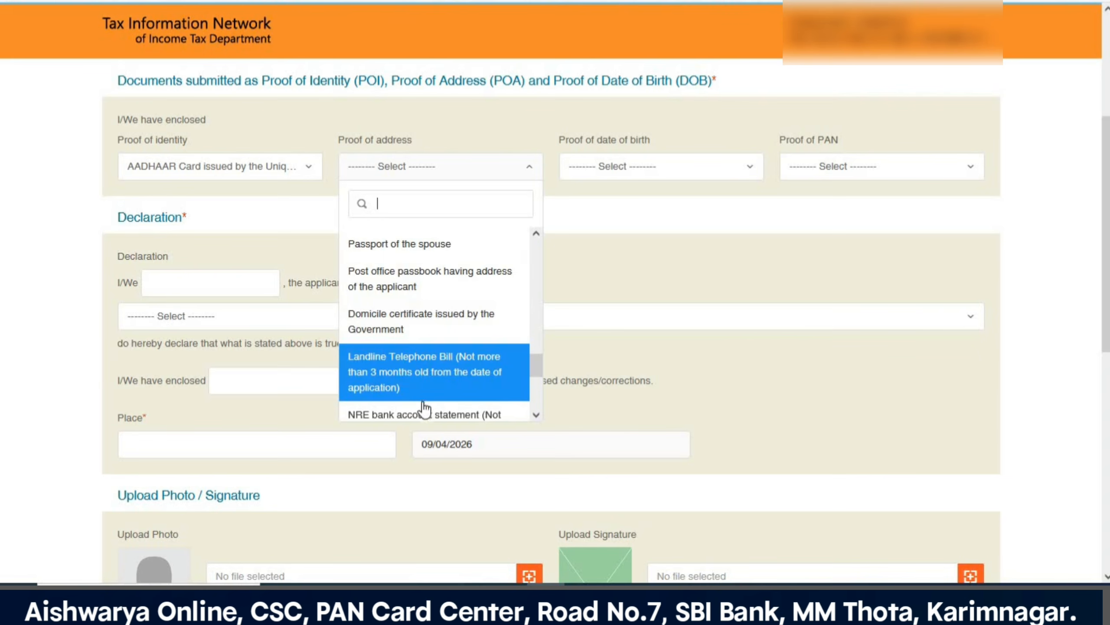
pyautogui.scroll(-4, 535, 413)
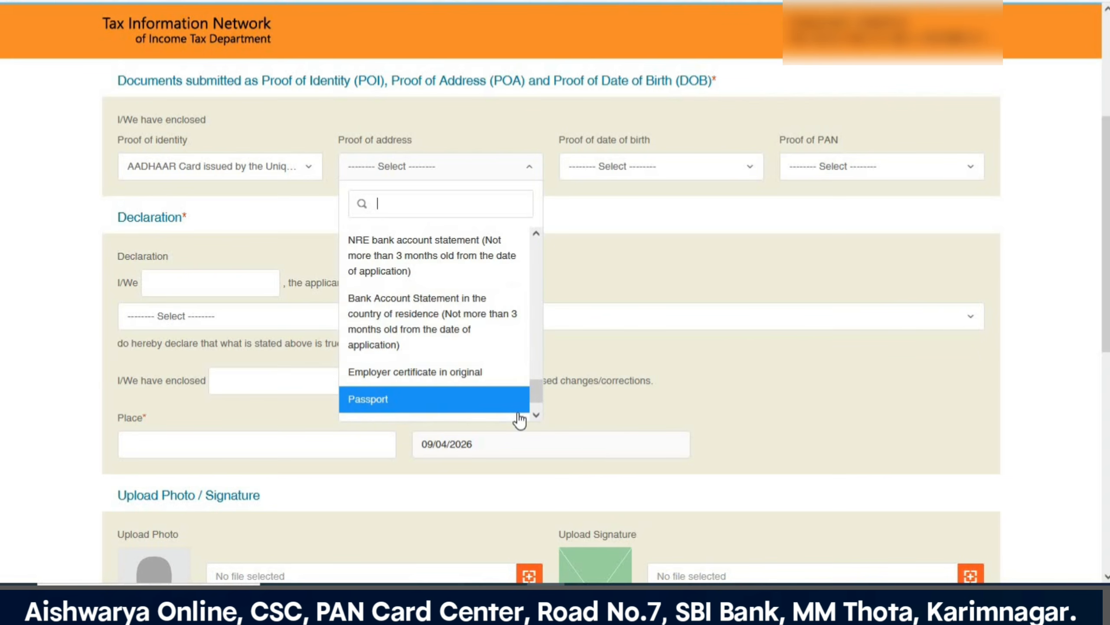
pyautogui.scroll(-1, 535, 412)
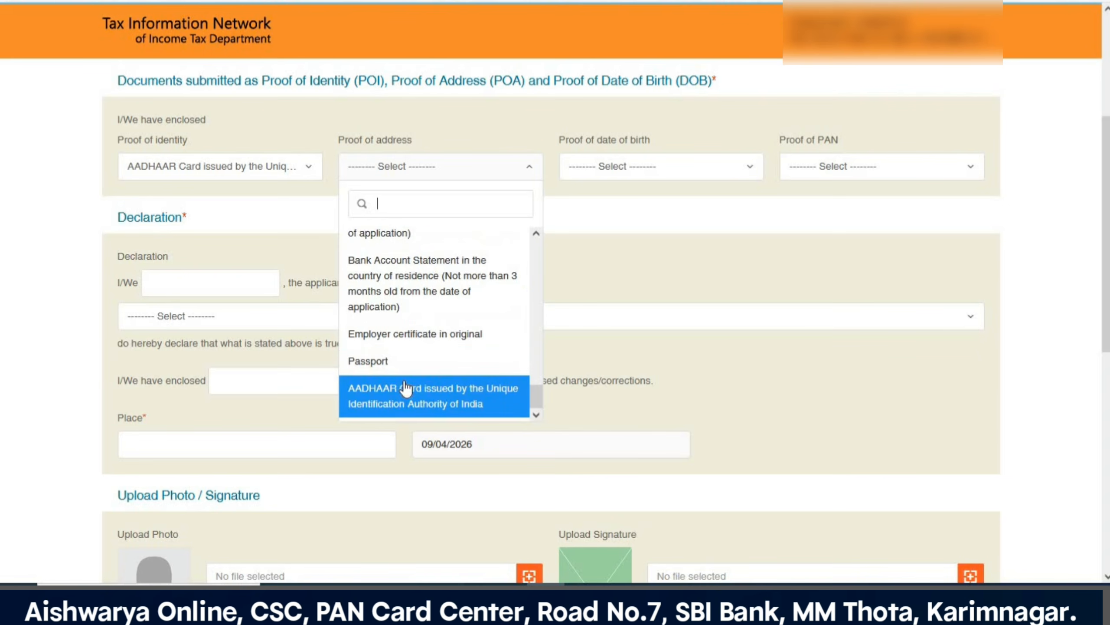
pyautogui.click(401, 400)
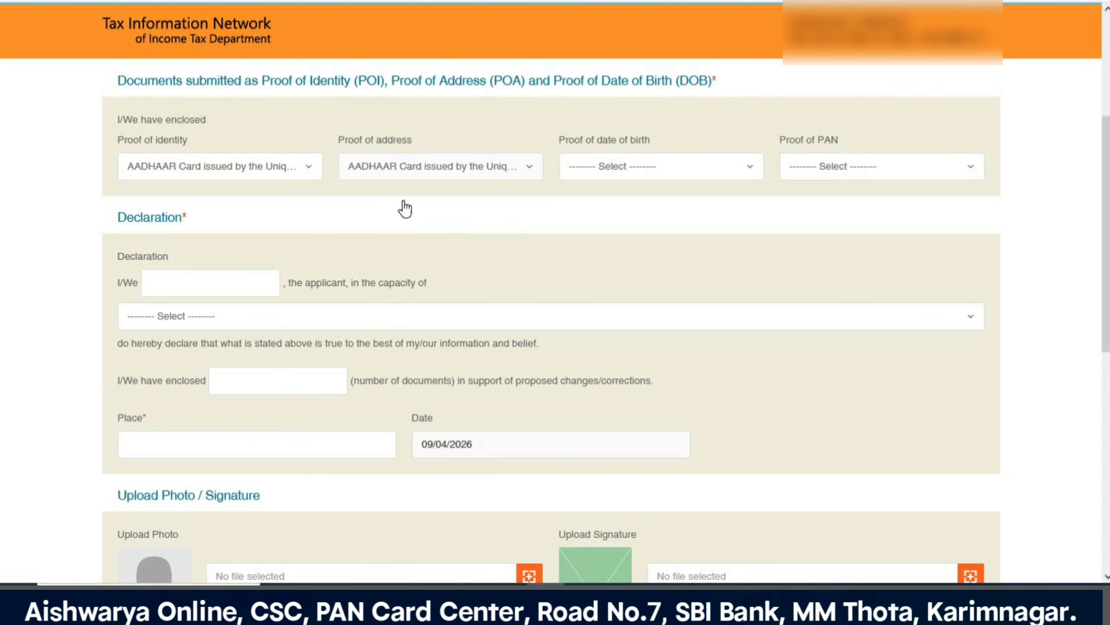
# Set the proof of date of birth to Matriculation certificate and the proof of PAN to Copy of Pan Card.
pyautogui.click(622, 170)
pyautogui.write('aa')
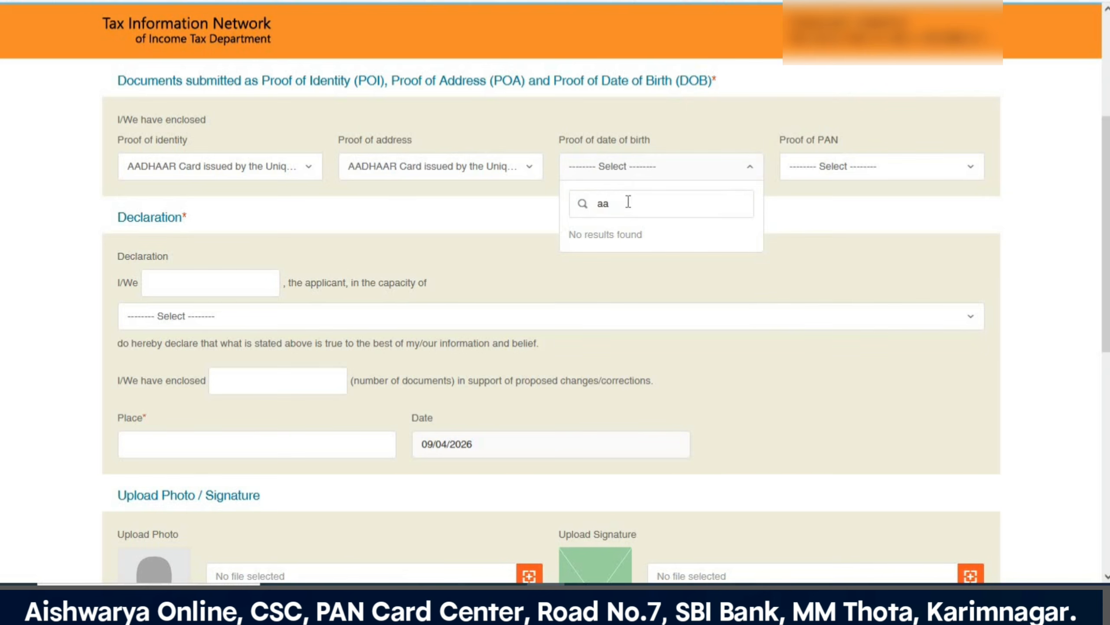
pyautogui.press('BackSpace')
pyautogui.press('BackSpace')
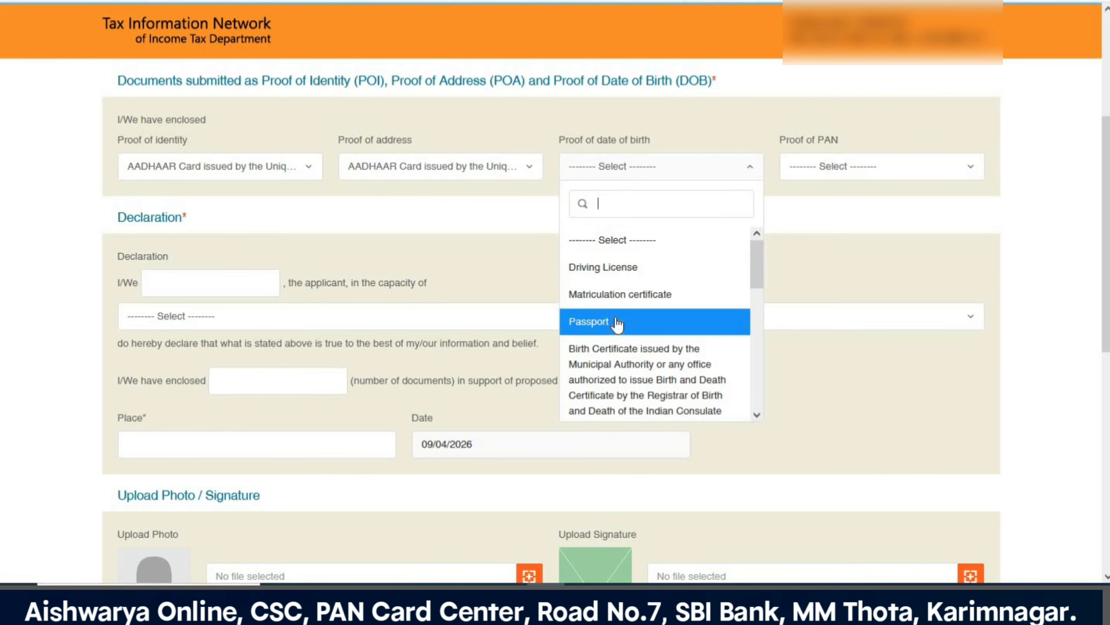
pyautogui.scroll(-3, 757, 418)
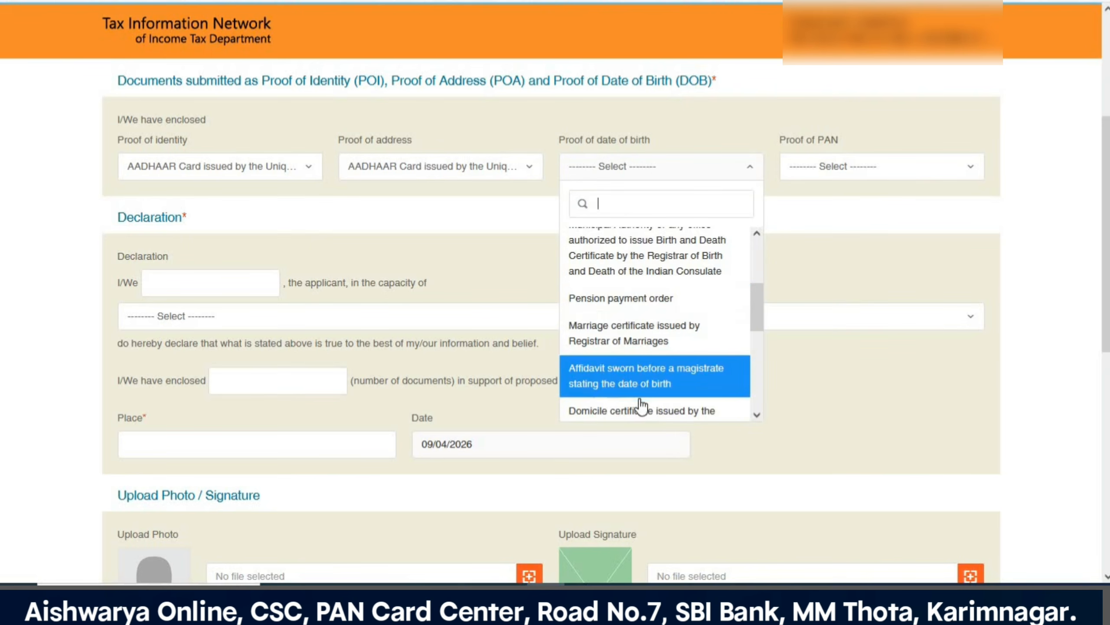
pyautogui.scroll(-4, 758, 417)
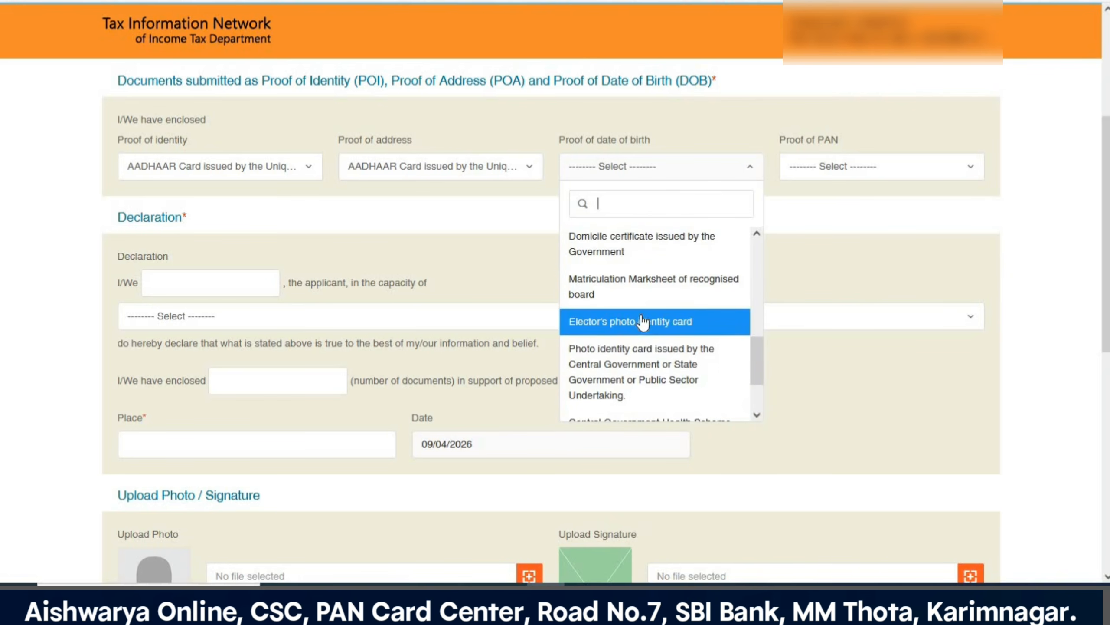
pyautogui.scroll(-2, 750, 417)
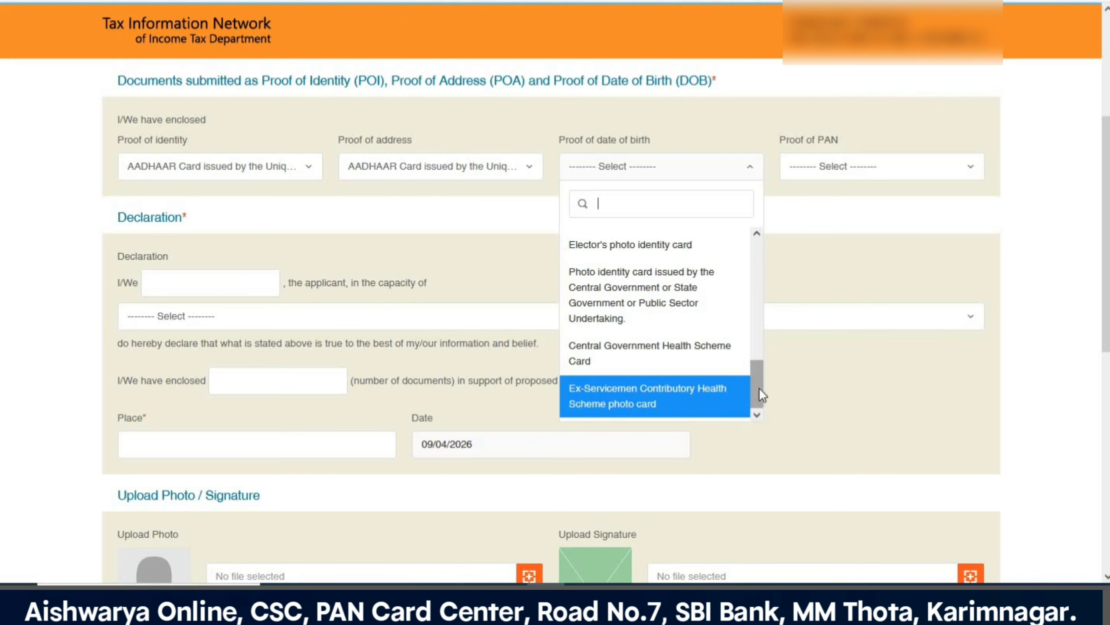
pyautogui.moveTo(759, 387); pyautogui.dragTo(771, 256)
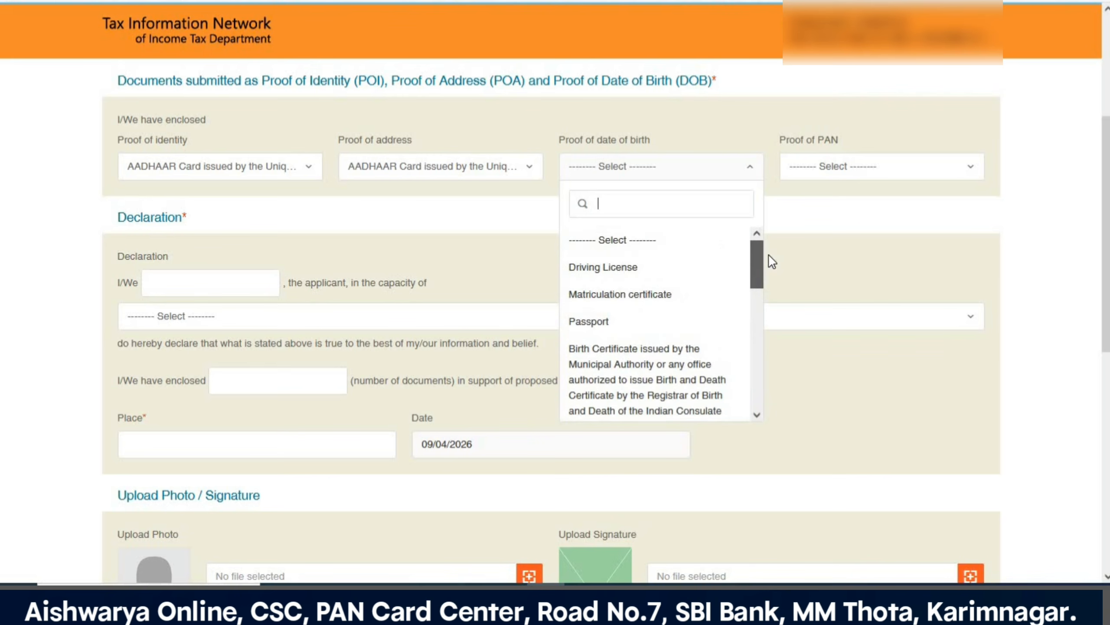
pyautogui.scroll(-1, 633, 352)
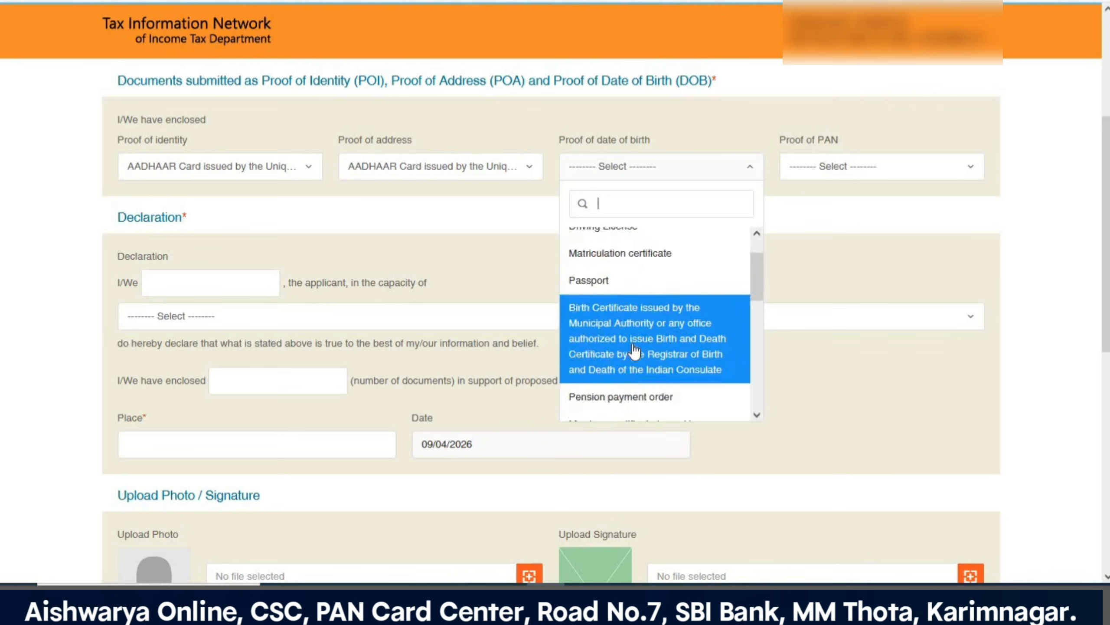
pyautogui.scroll(-1, 633, 351)
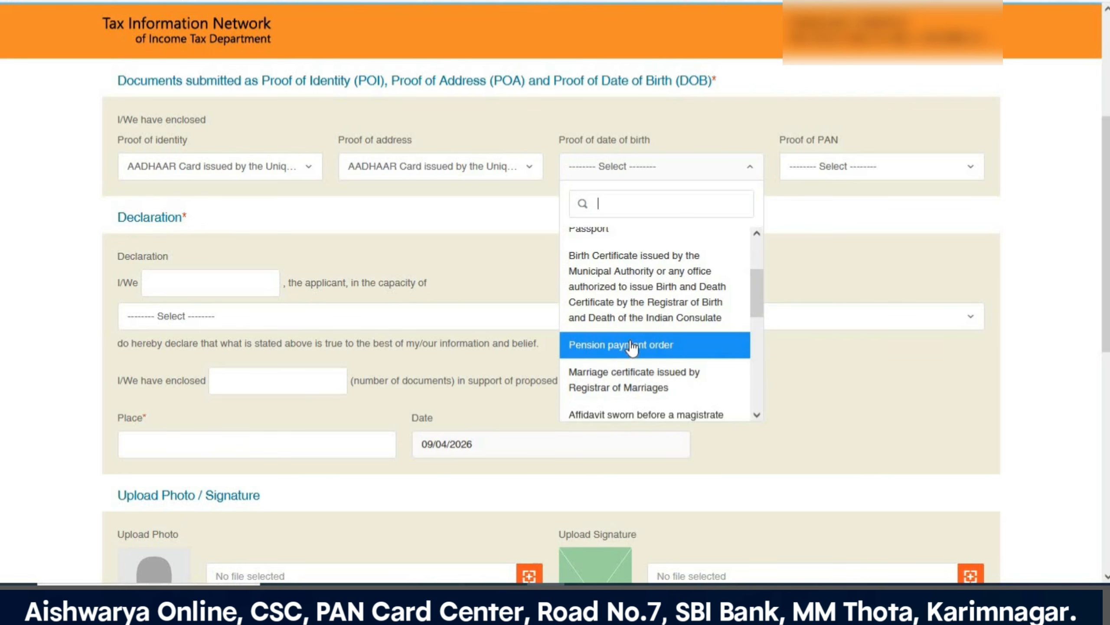
pyautogui.scroll(2, 626, 340)
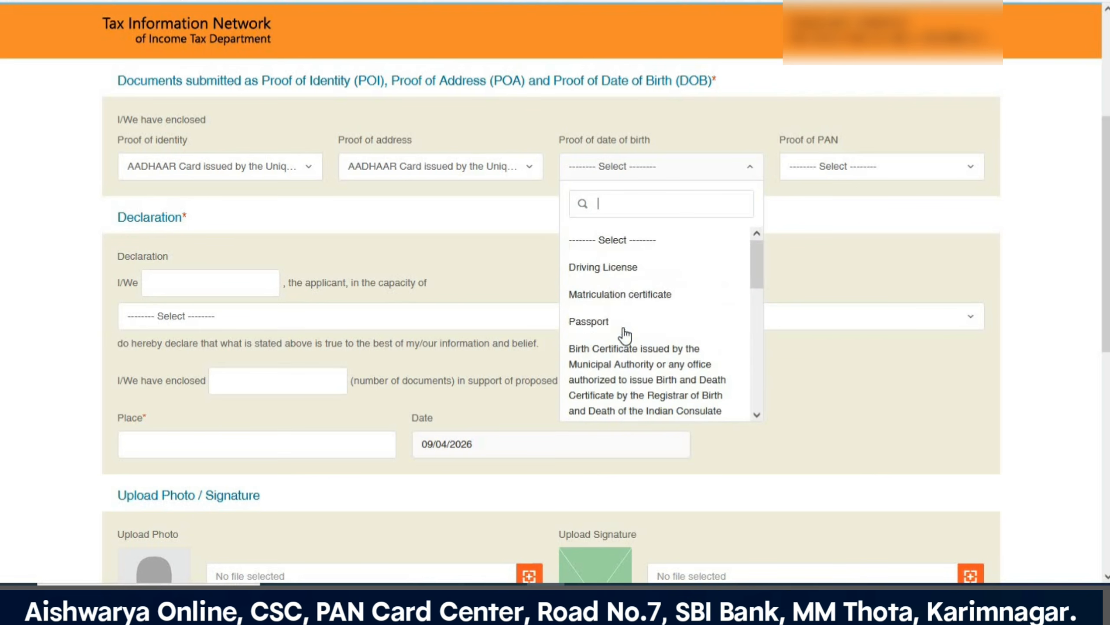
pyautogui.click(618, 297)
pyautogui.click(870, 171)
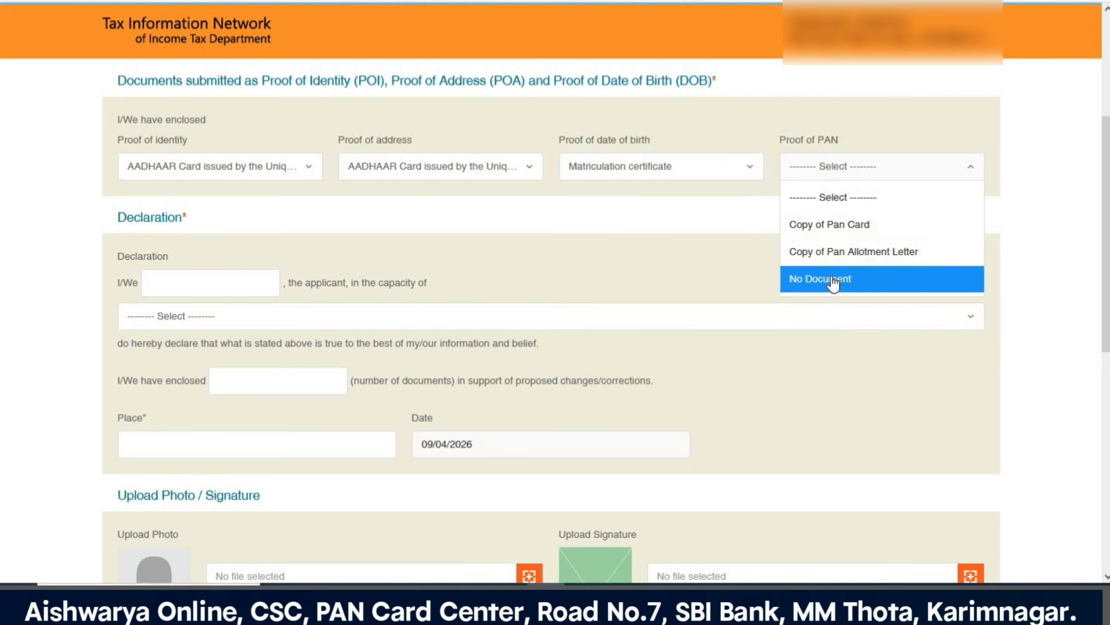
pyautogui.click(820, 225)
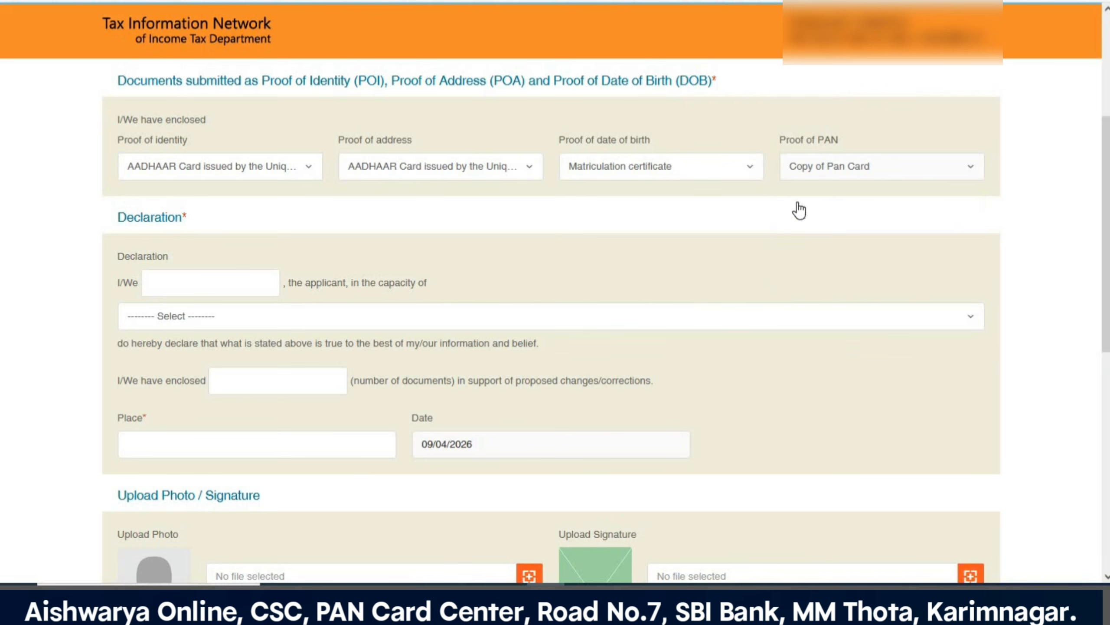
# Complete the declaration with the applicant's name, the capacity Self, 4 enclosed documents and the place KARIMNAGAR.
pyautogui.click(208, 271)
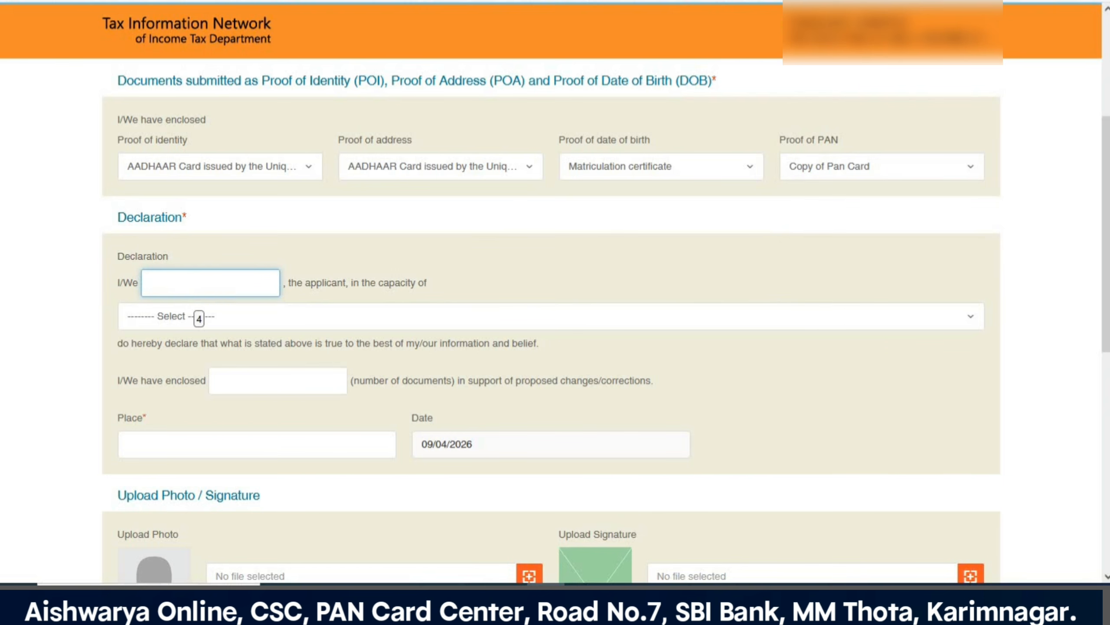
pyautogui.write('PO...')
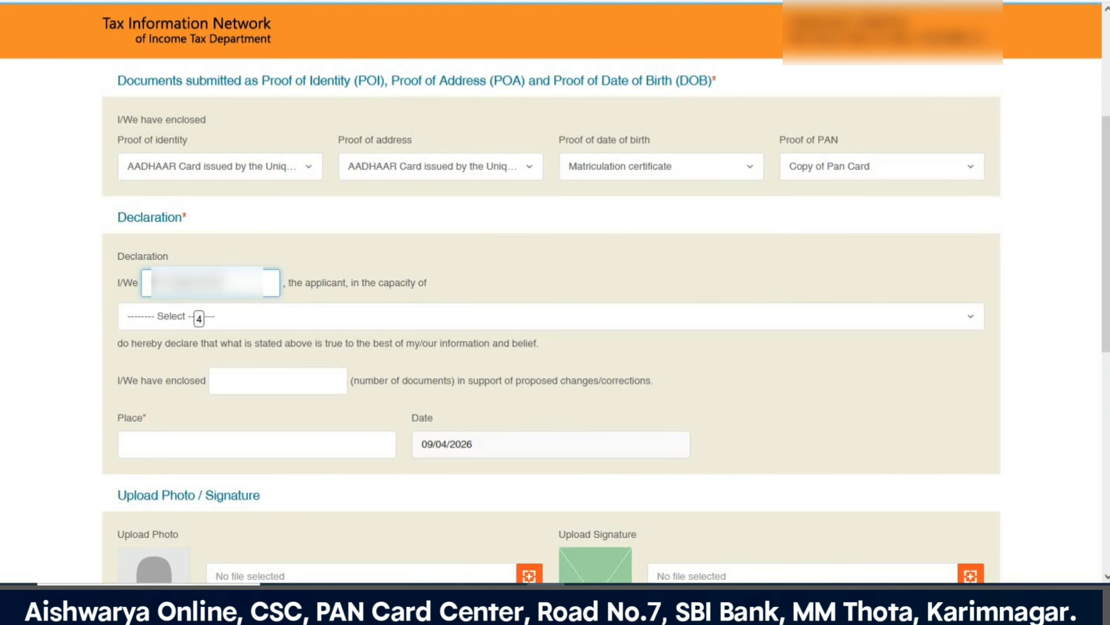
pyautogui.write('...')
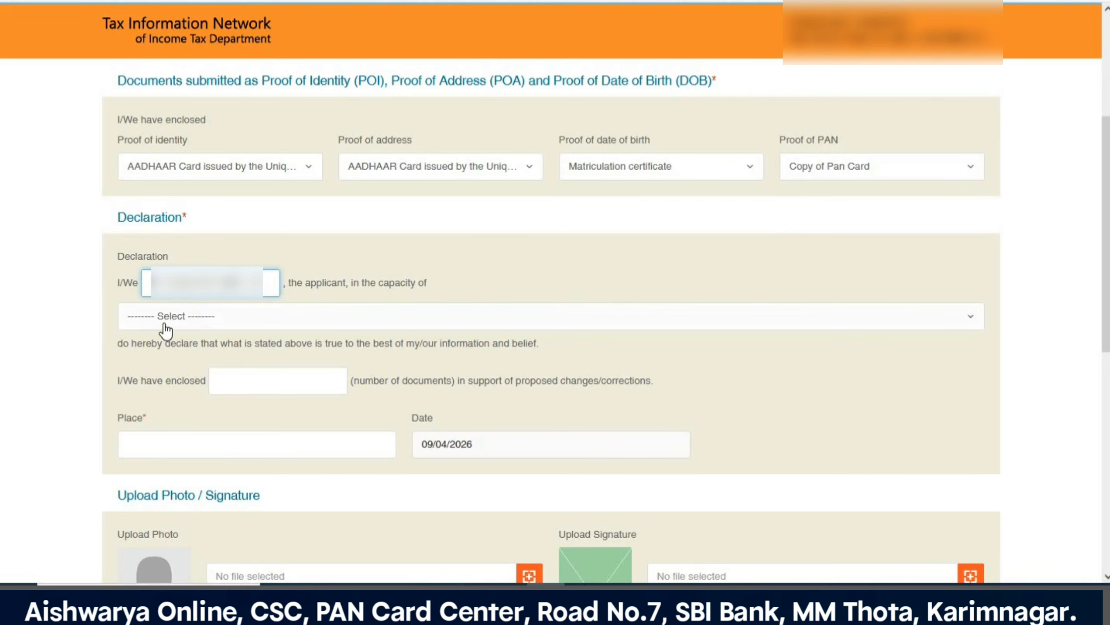
pyautogui.click(161, 321)
pyautogui.click(150, 384)
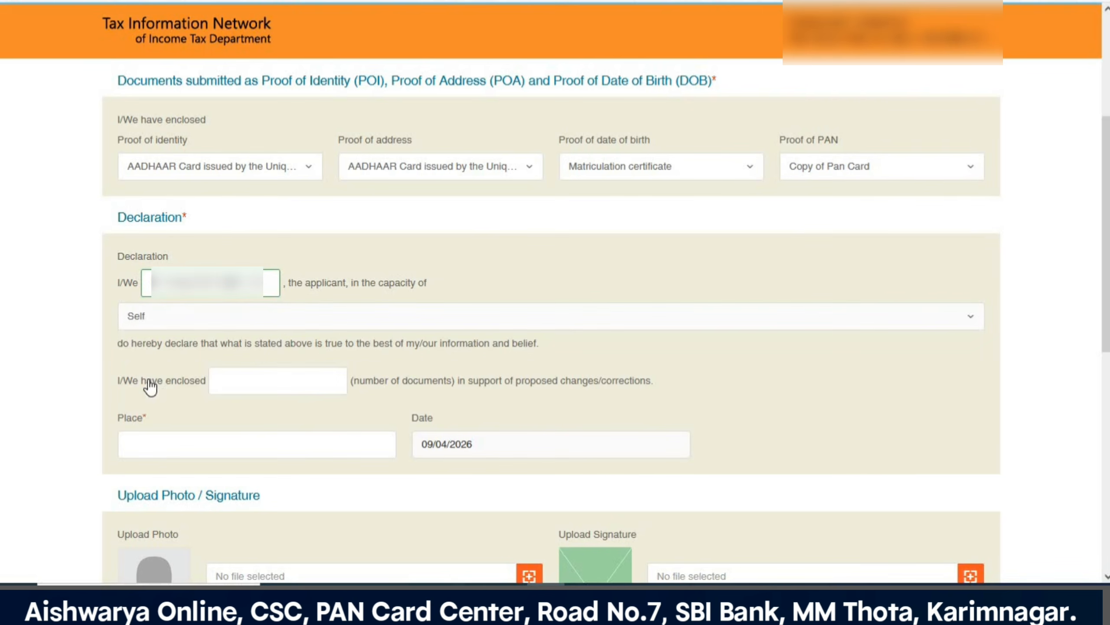
pyautogui.click(263, 378)
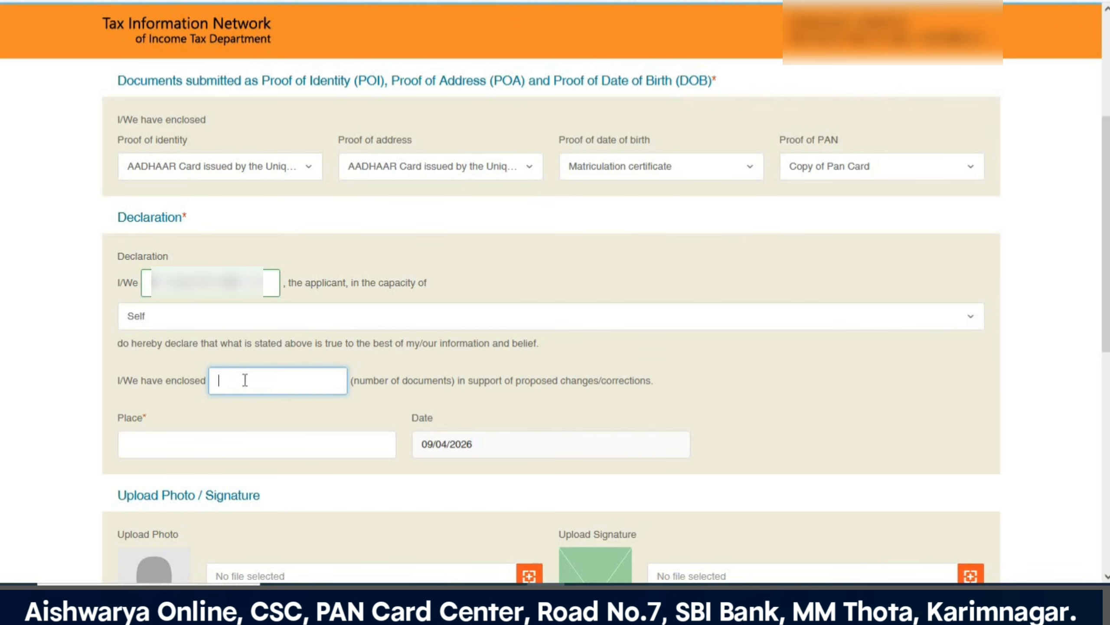
pyautogui.click(171, 452)
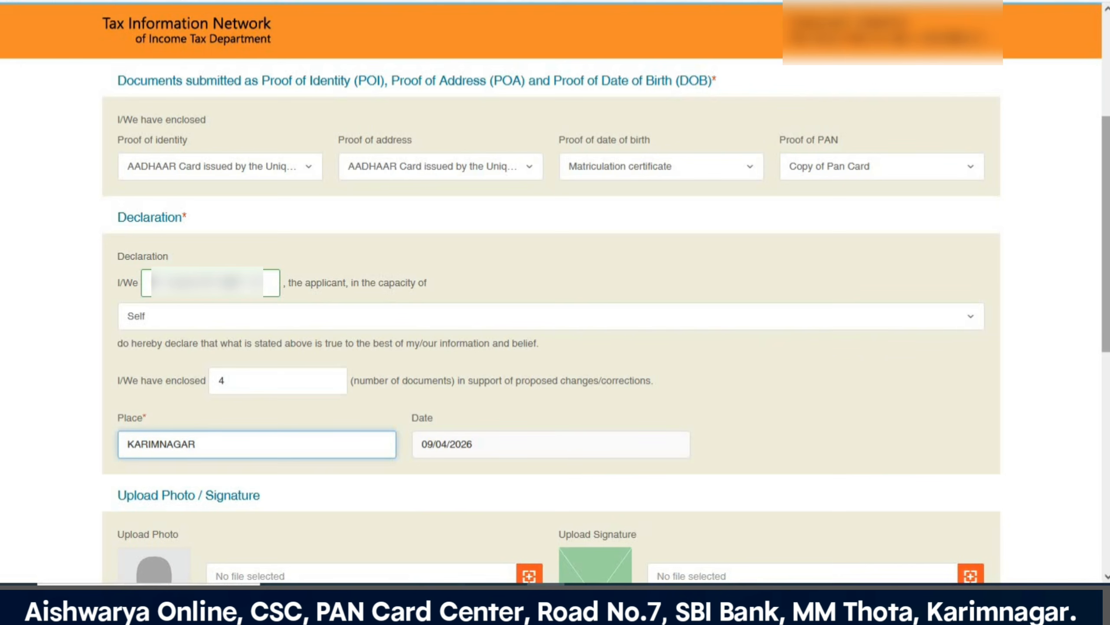
# Save a draft of the PAN correction application.
pyautogui.moveTo(1106, 317); pyautogui.dragTo(1106, 294)
pyautogui.scroll(4, 967, 194)
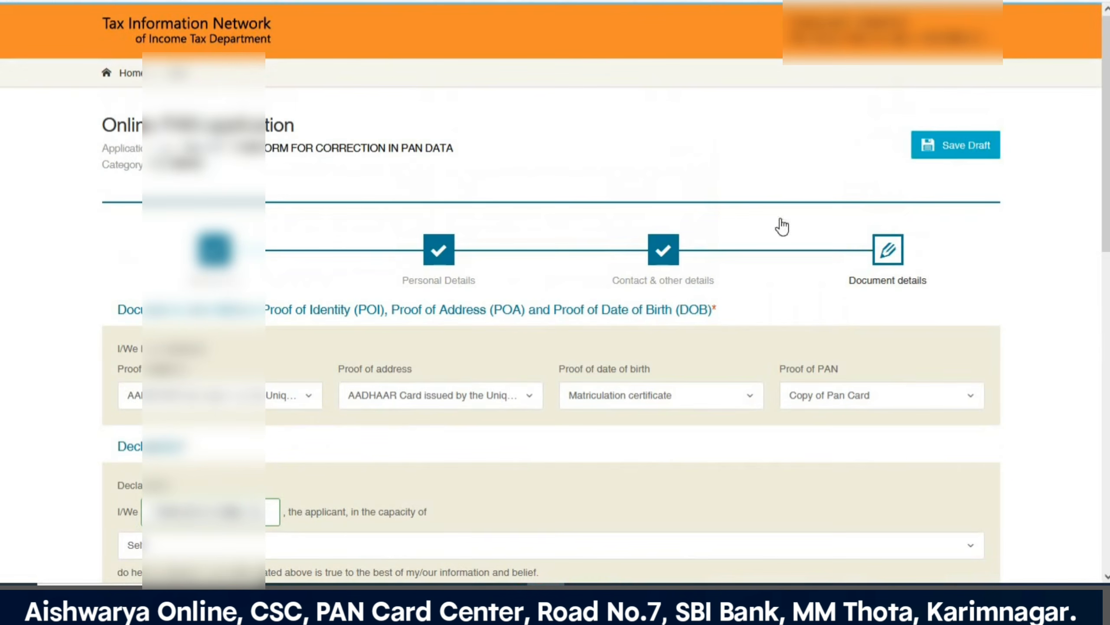
pyautogui.click(916, 149)
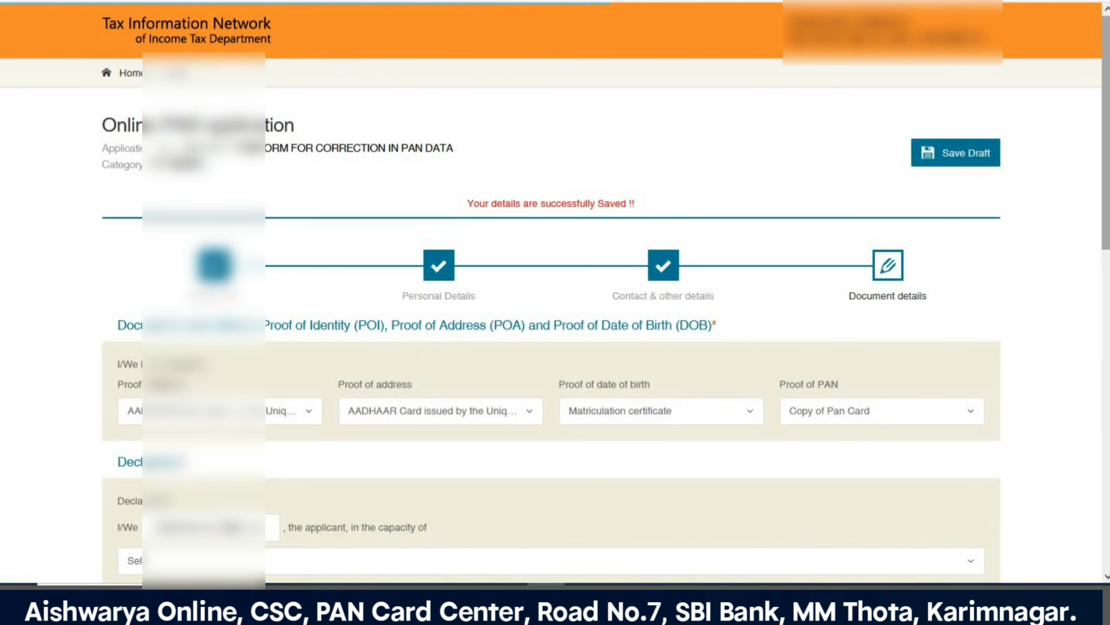
# Upload the applicant's photo in the Upload Photo / Signature section.
pyautogui.scroll(-6, 660, 267)
pyautogui.scroll(-5, 606, 320)
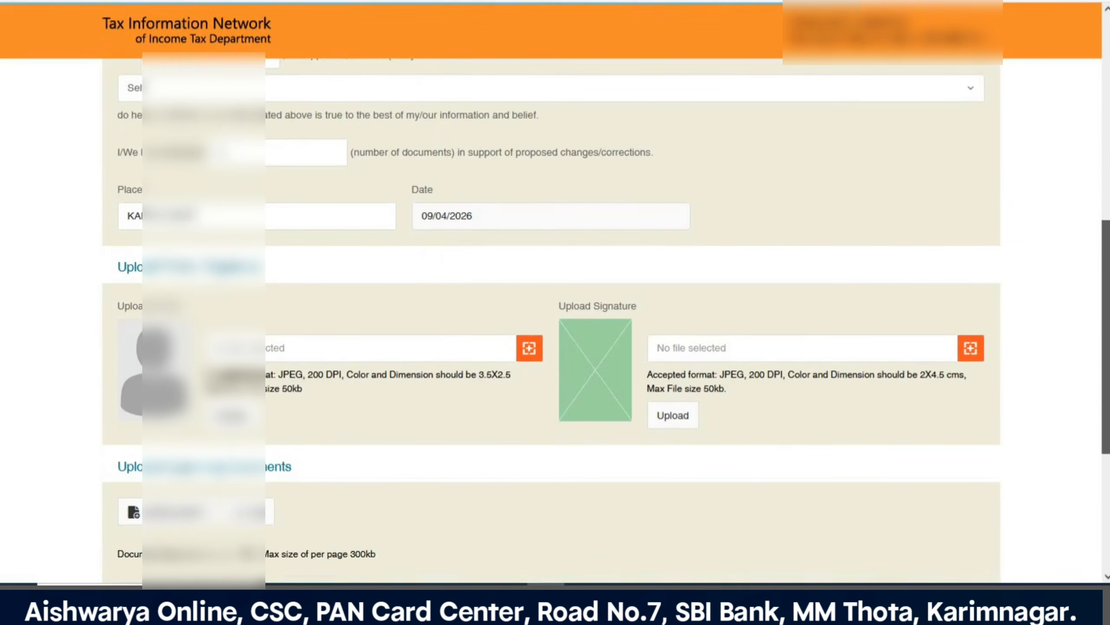
pyautogui.scroll(-4, 114, 90)
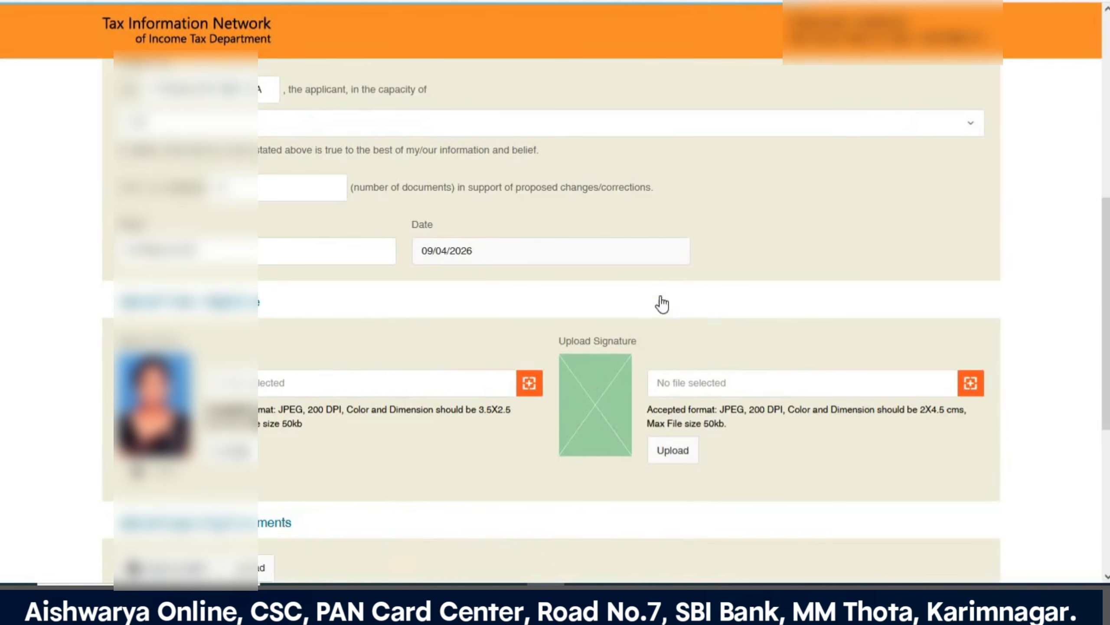
# Choose the file sig as the applicant's signature image and upload it.
pyautogui.scroll(-5, 737, 189)
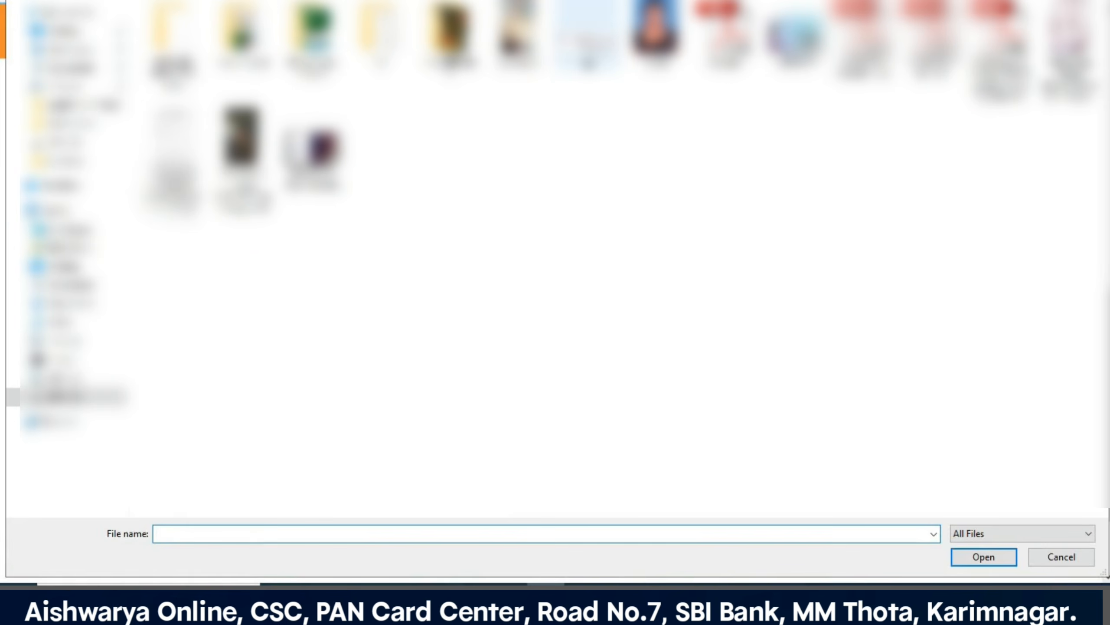
pyautogui.write('sig')
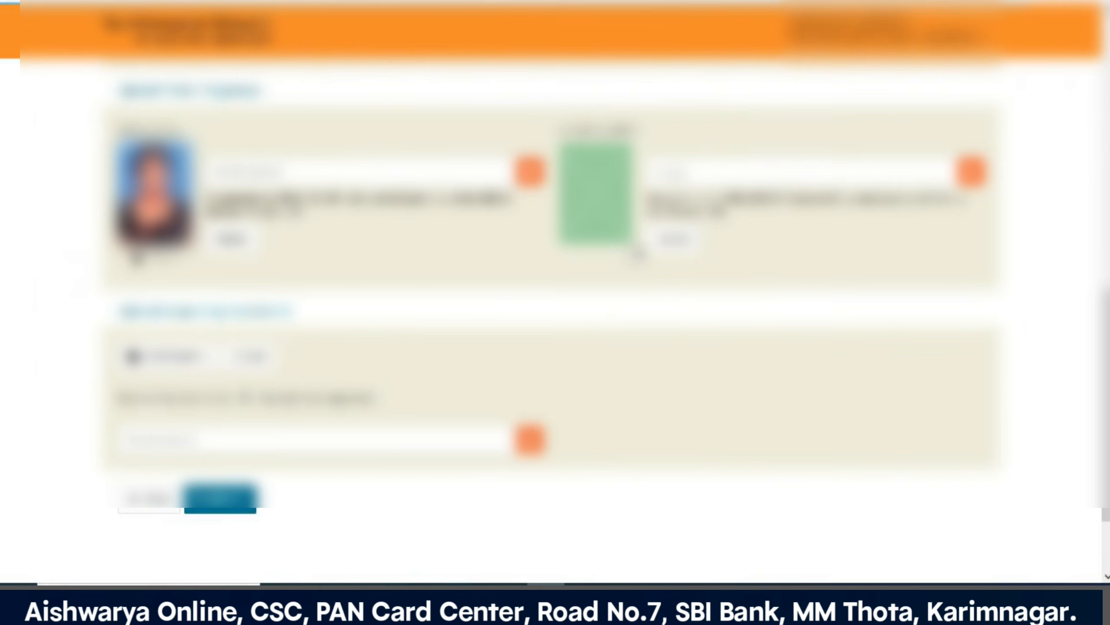
pyautogui.click(664, 241)
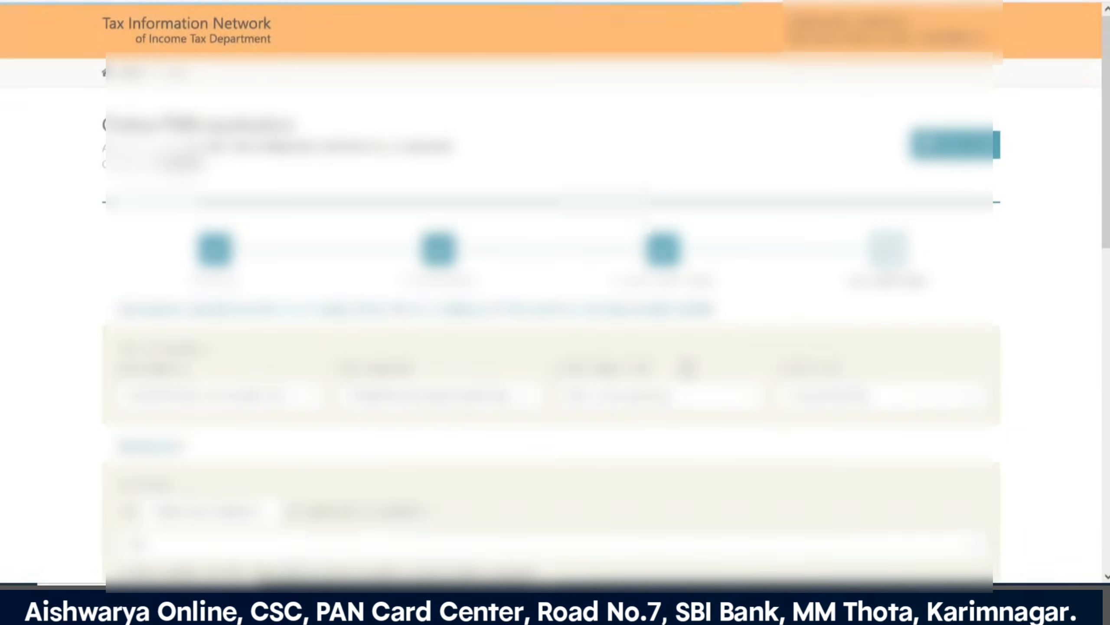
# Choose the applicant's Aadhaar PDF as the first supporting document and upload it.
pyautogui.scroll(-4, 663, 351)
pyautogui.scroll(-10, 656, 319)
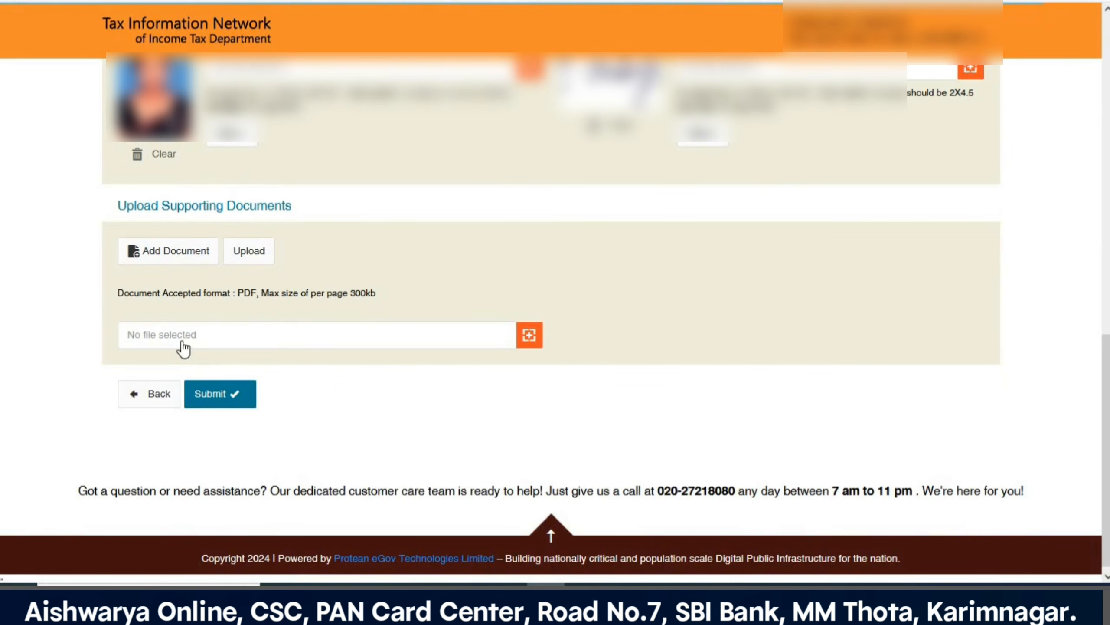
pyautogui.click(300, 347)
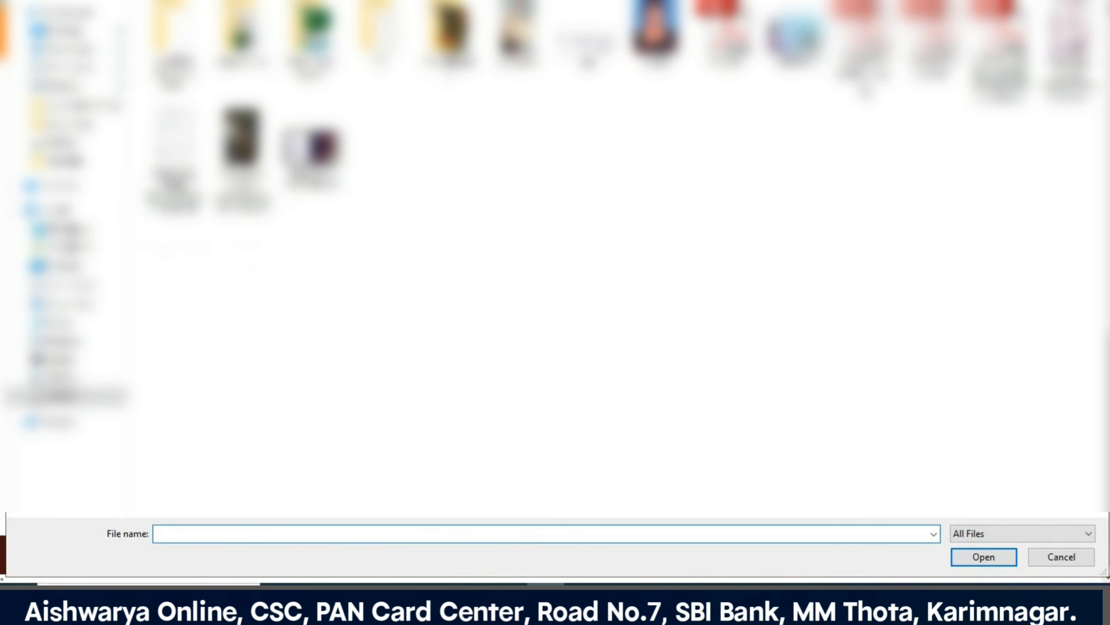
pyautogui.doubleClick(863, 54)
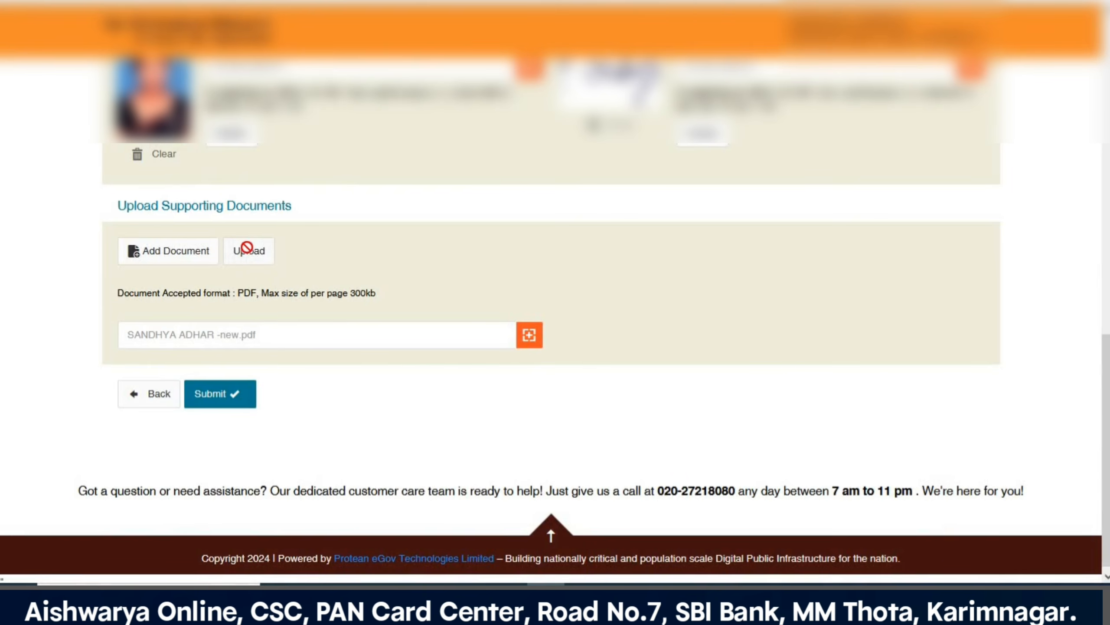
pyautogui.click(247, 249)
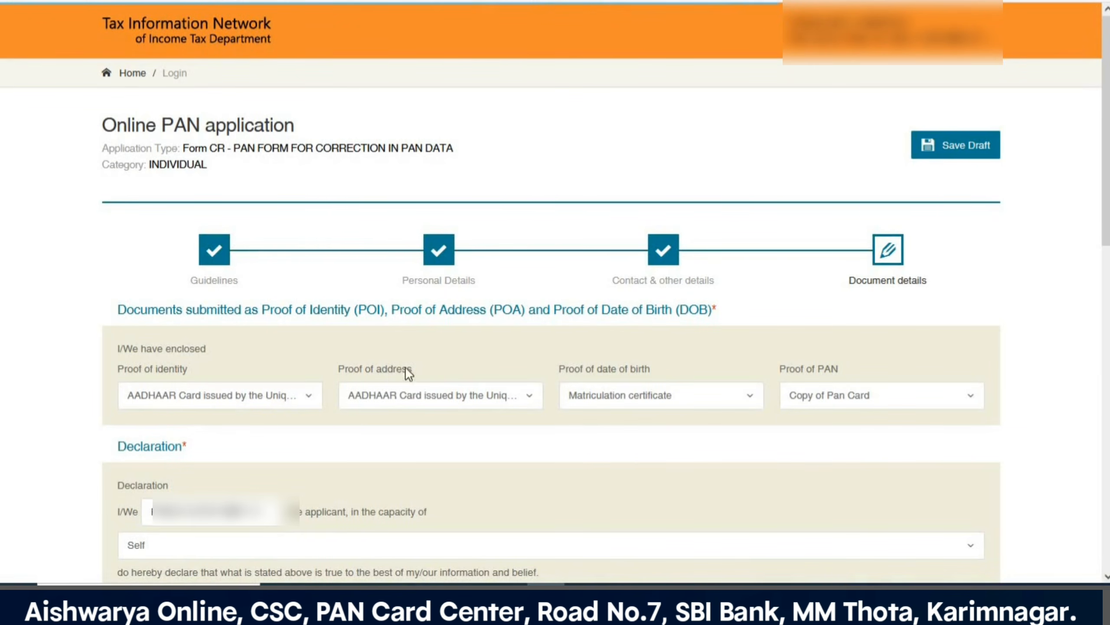
# Add a second supporting document entry and upload the same Aadhaar PDF there as well.
pyautogui.scroll(-10, 411, 469)
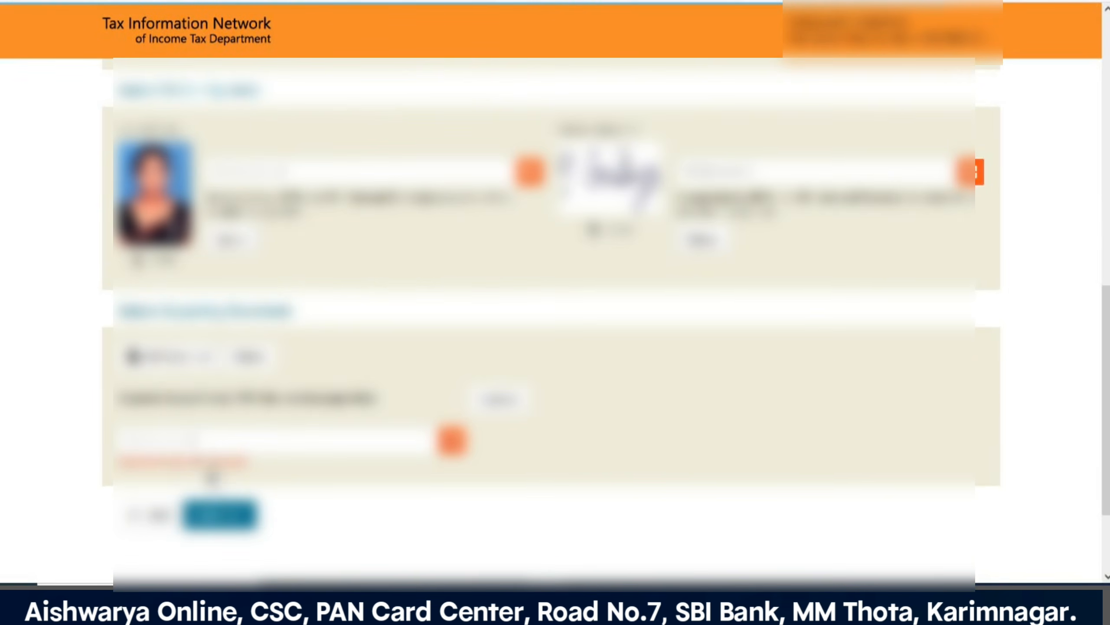
pyautogui.click(163, 363)
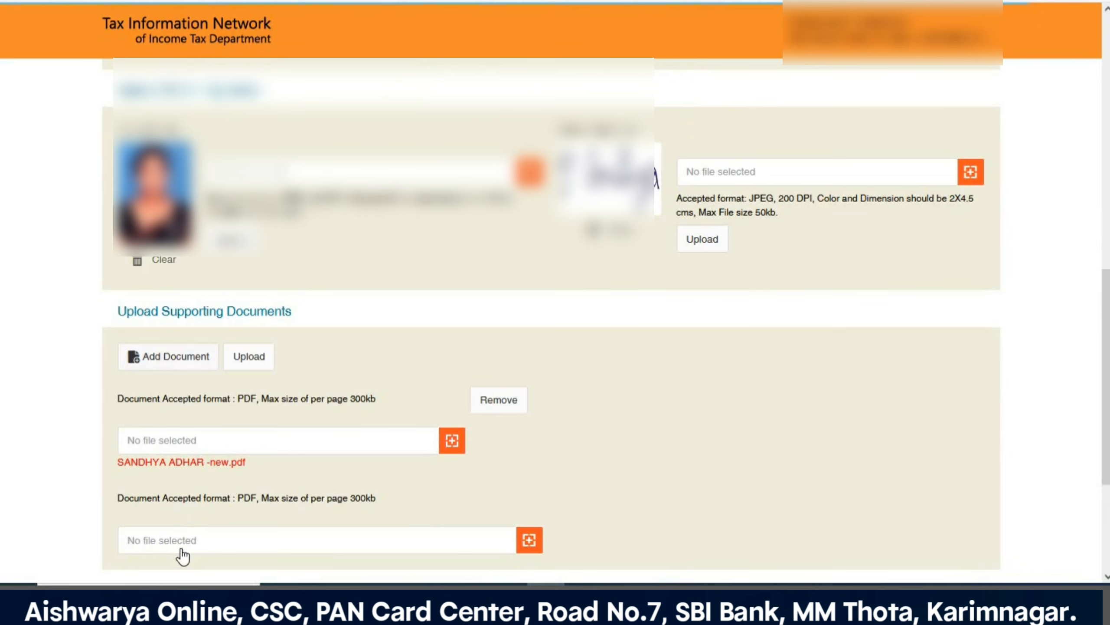
pyautogui.click(183, 534)
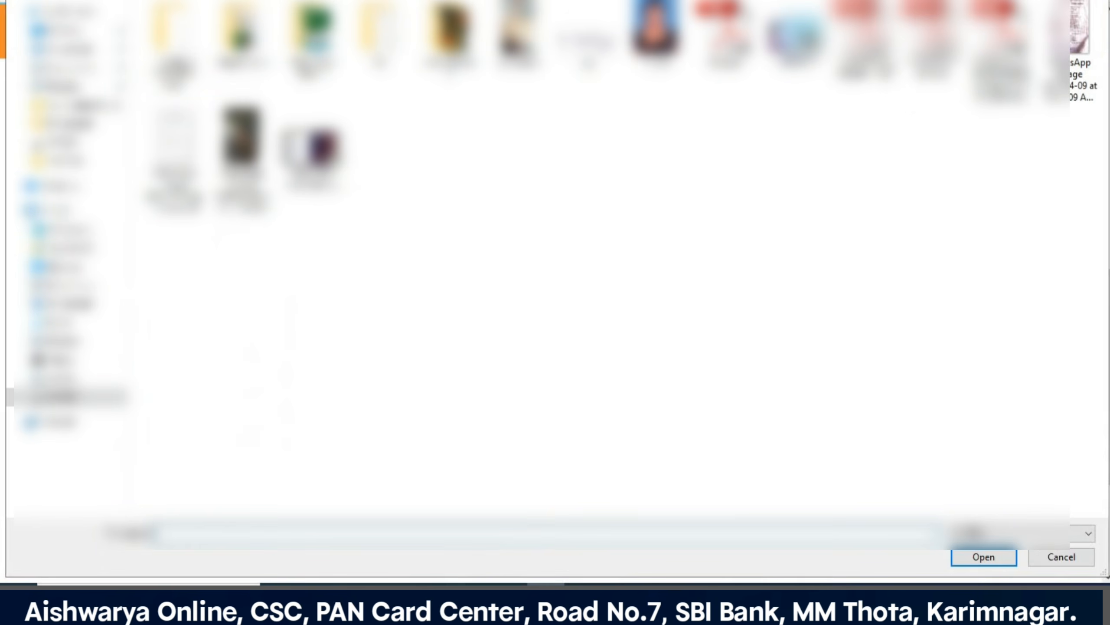
pyautogui.doubleClick(862, 58)
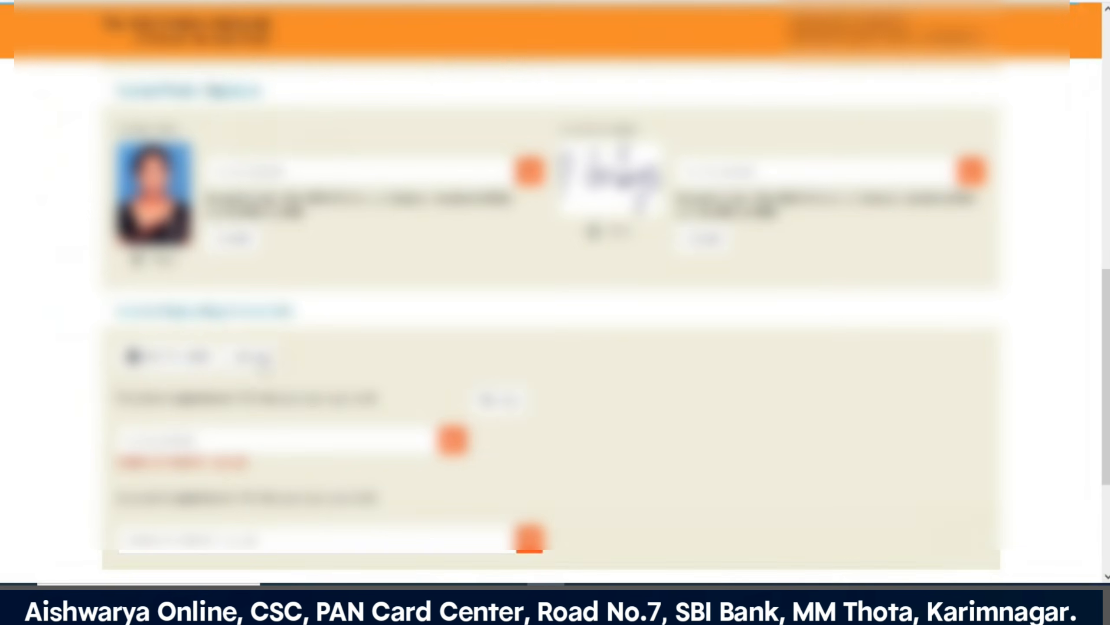
pyautogui.click(249, 355)
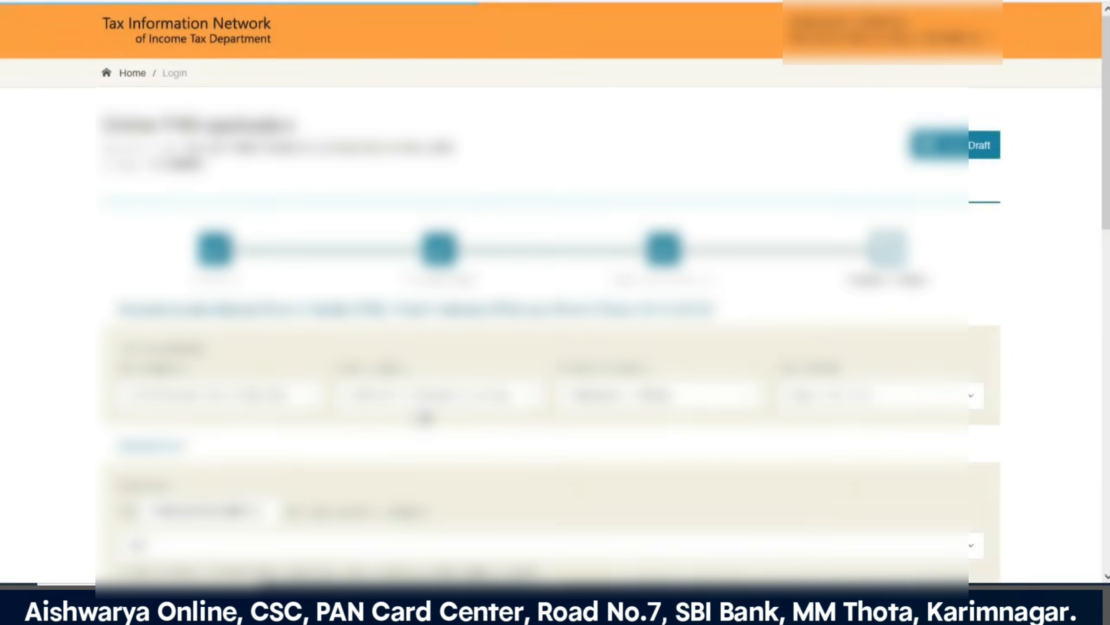
# Add ssc memo.pdf as the third supporting document and check the list of uploaded files.
pyautogui.scroll(-2, 430, 418)
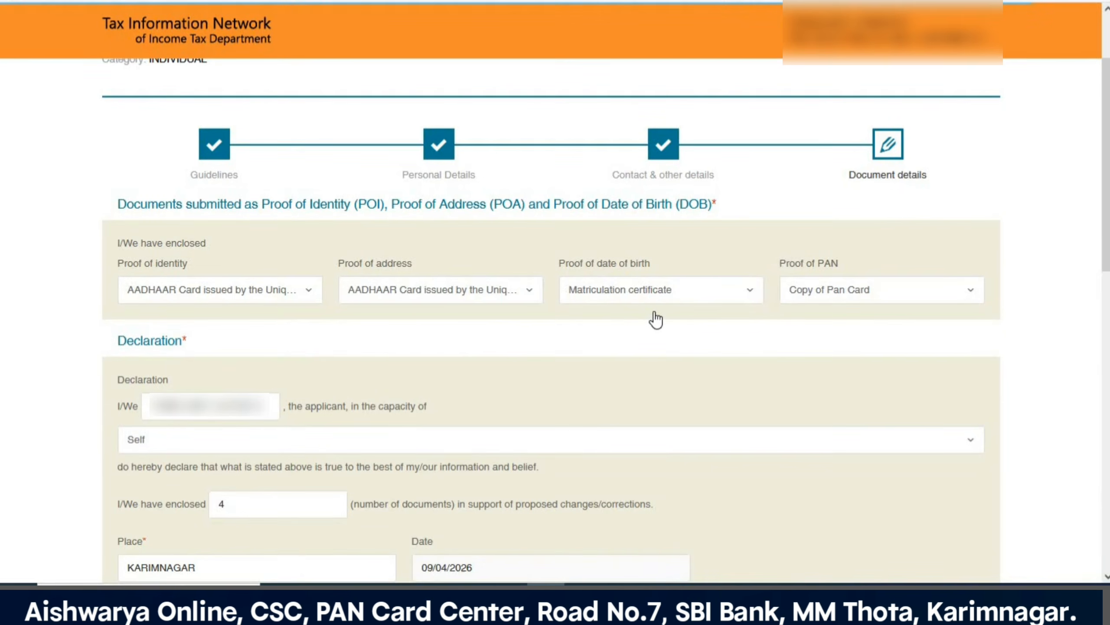
pyautogui.scroll(-15, 655, 319)
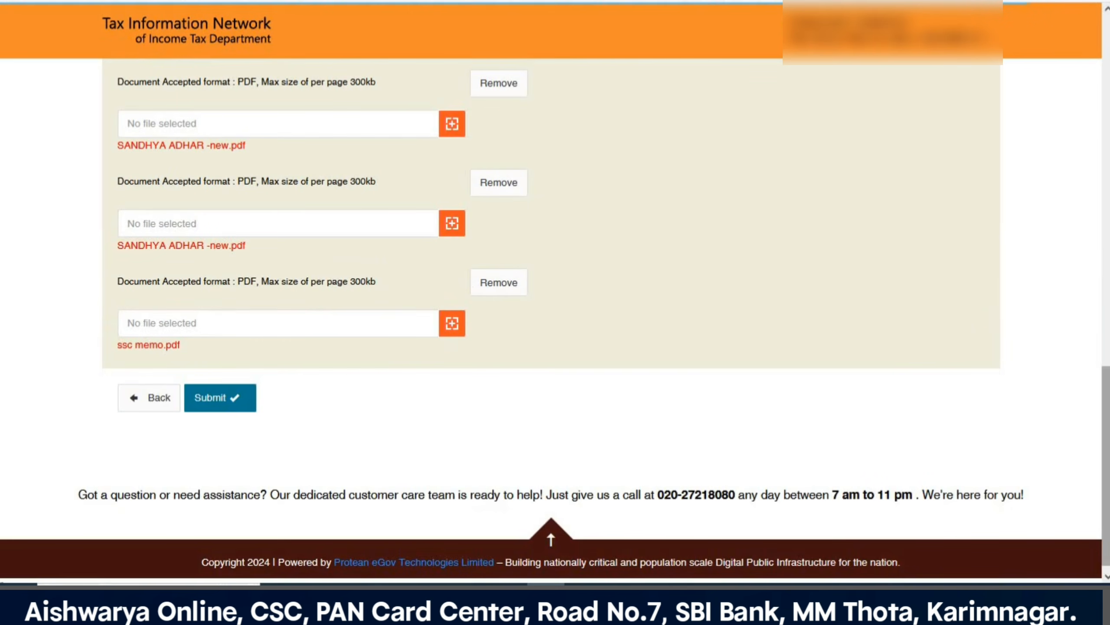
pyautogui.scroll(1, 42, 132)
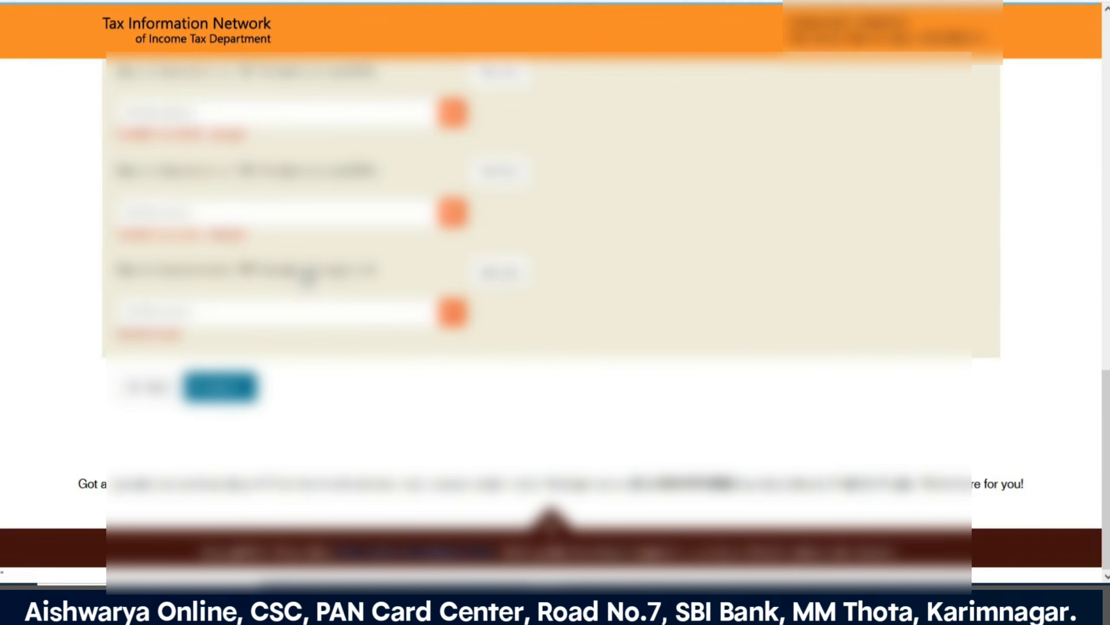
# Add a fourth supporting document entry and upload old pam.pdf for it.
pyautogui.scroll(1, 308, 277)
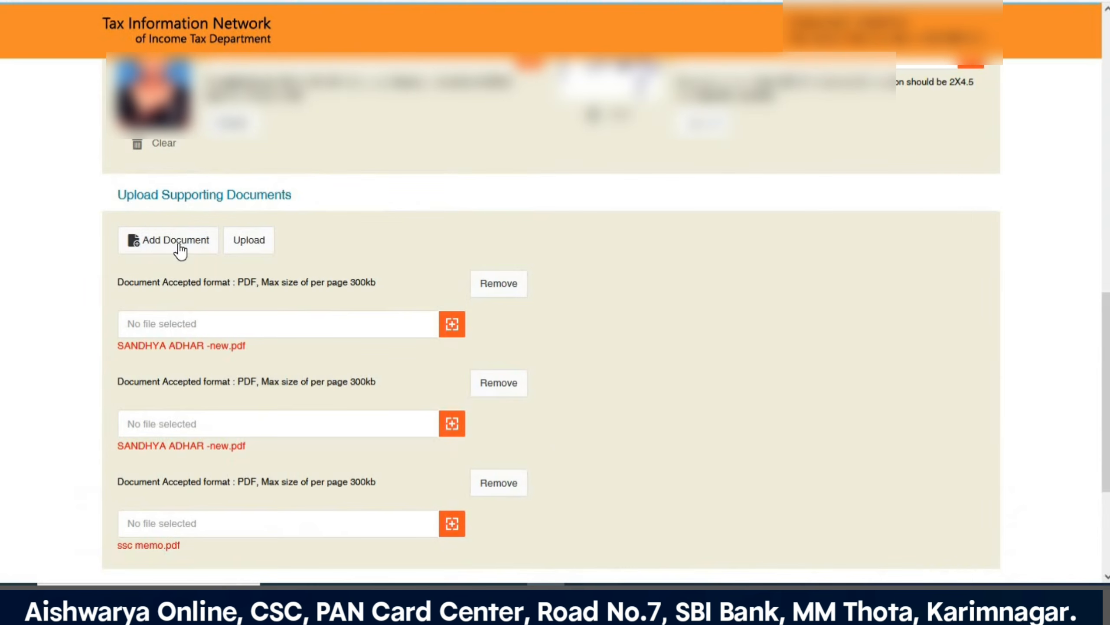
pyautogui.click(179, 249)
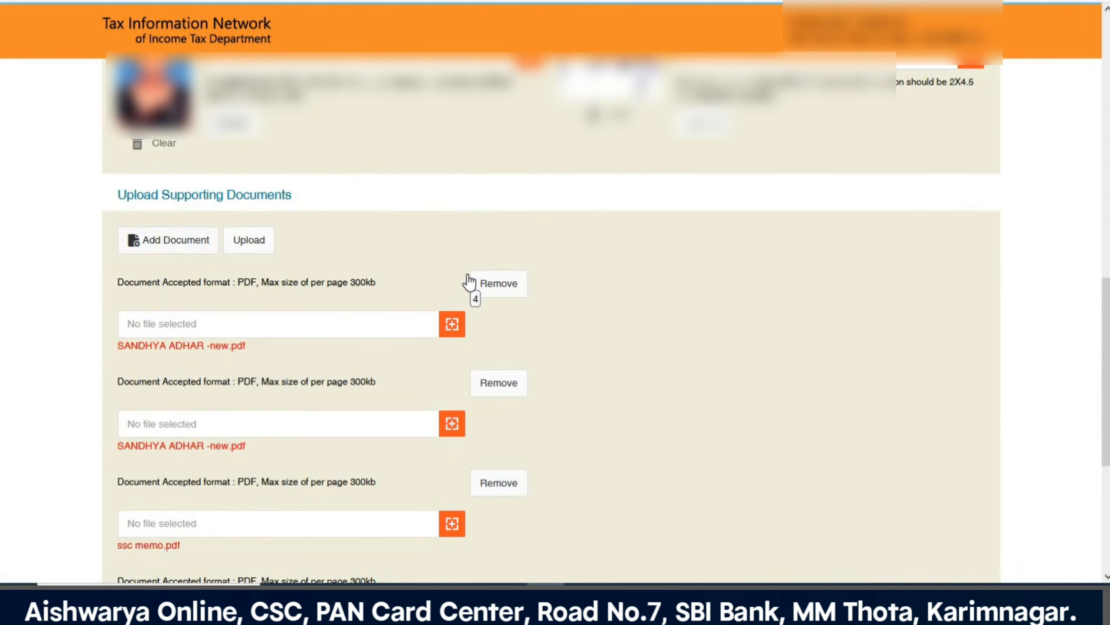
pyautogui.scroll(-5, 234, 382)
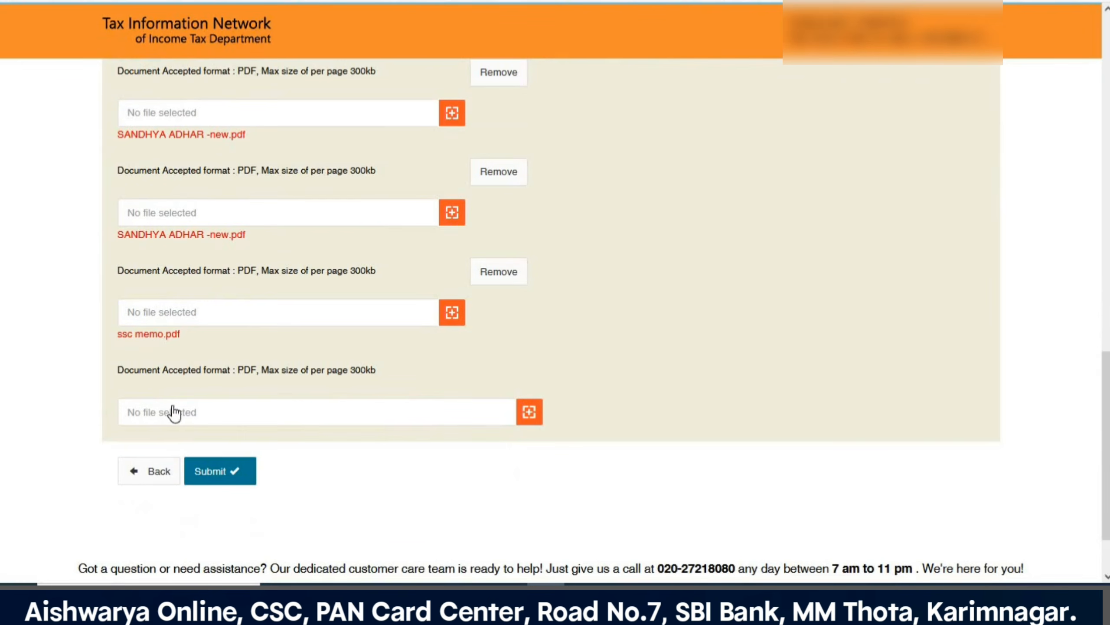
pyautogui.click(334, 396)
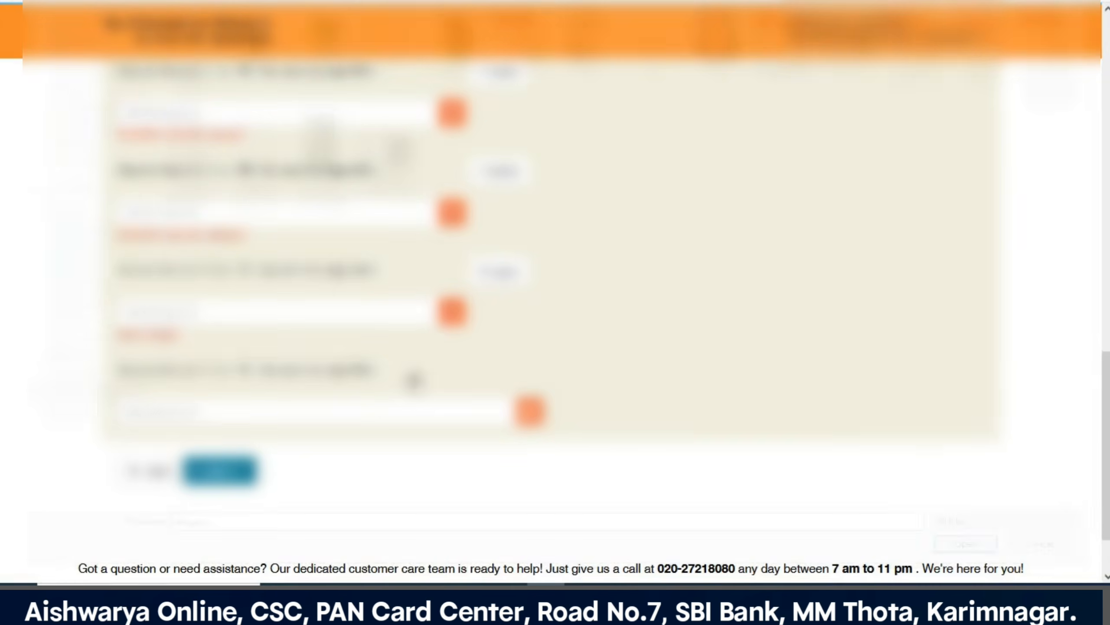
pyautogui.scroll(3, 254, 142)
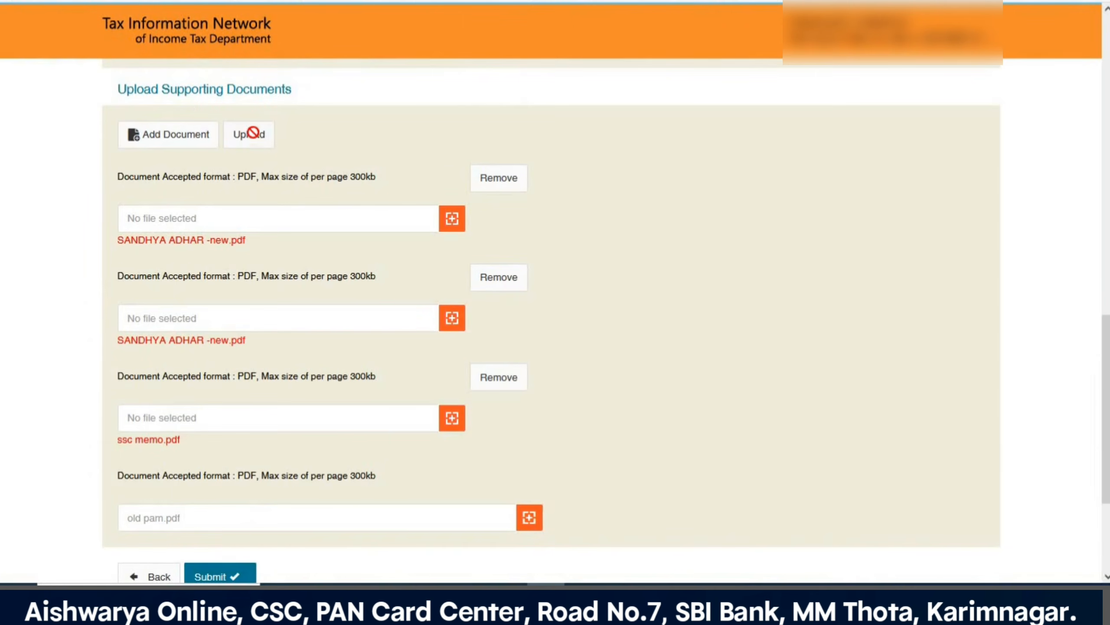
pyautogui.click(250, 134)
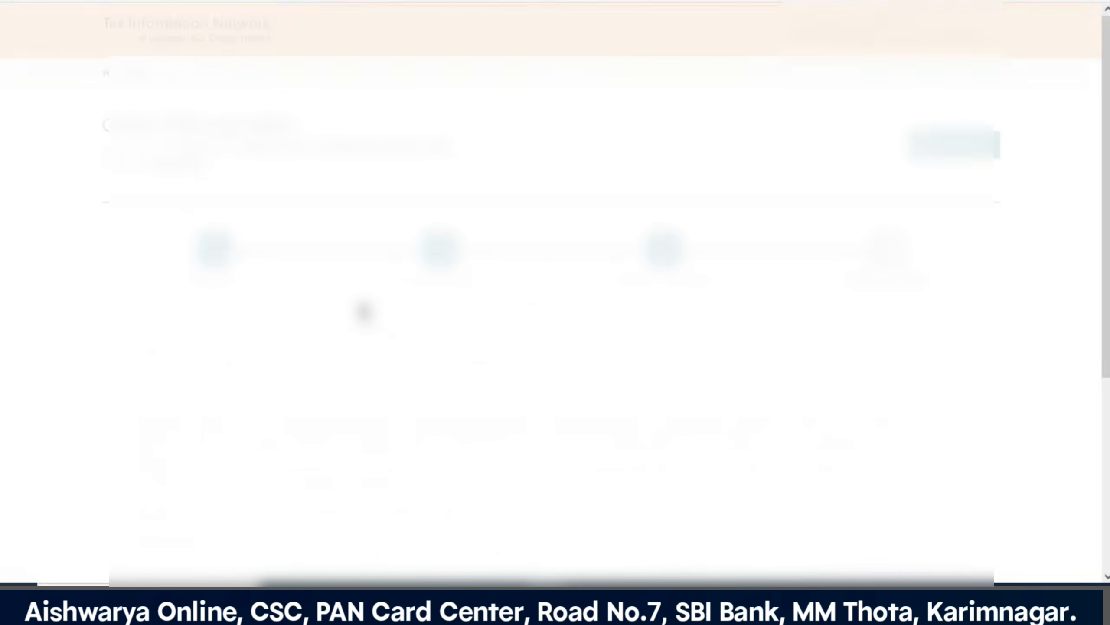
# Submit the PAN correction application with its four uploaded supporting documents.
pyautogui.scroll(-10, 304, 424)
pyautogui.scroll(-5, 305, 424)
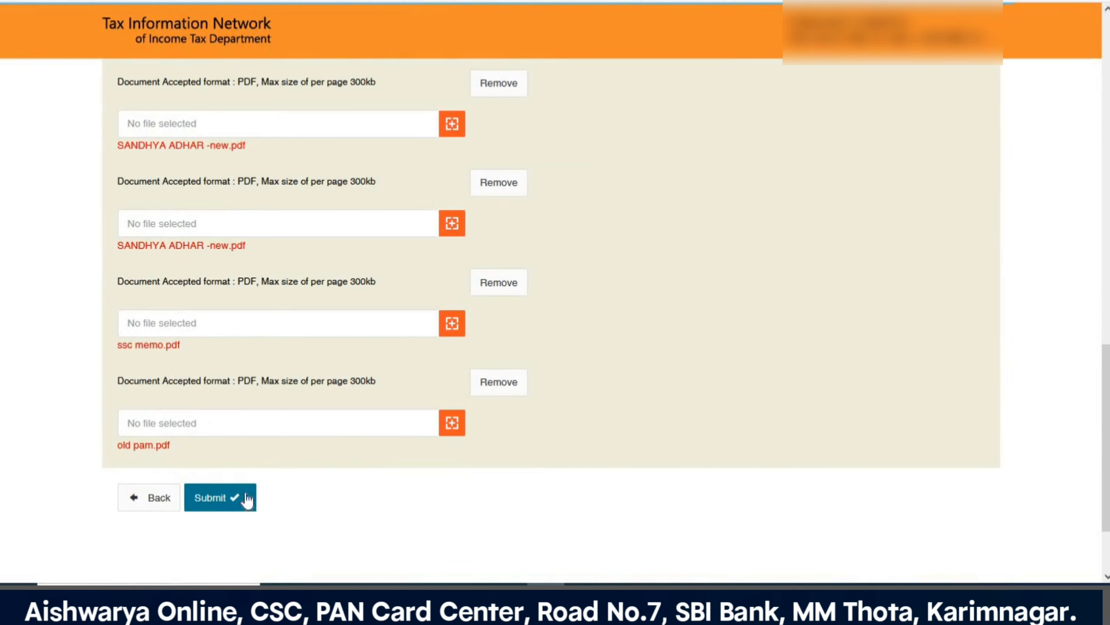
pyautogui.click(228, 498)
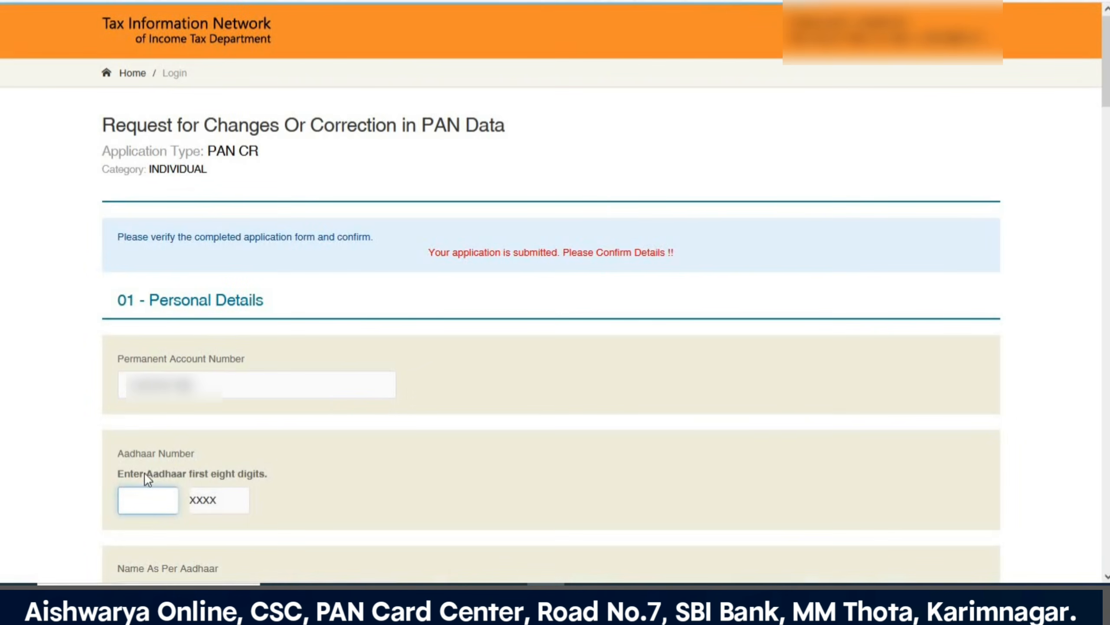
# Enter the first eight digits of the applicant's Aadhaar number to verify the submitted PAN correction form.
pyautogui.moveTo(118, 471); pyautogui.dragTo(237, 481)
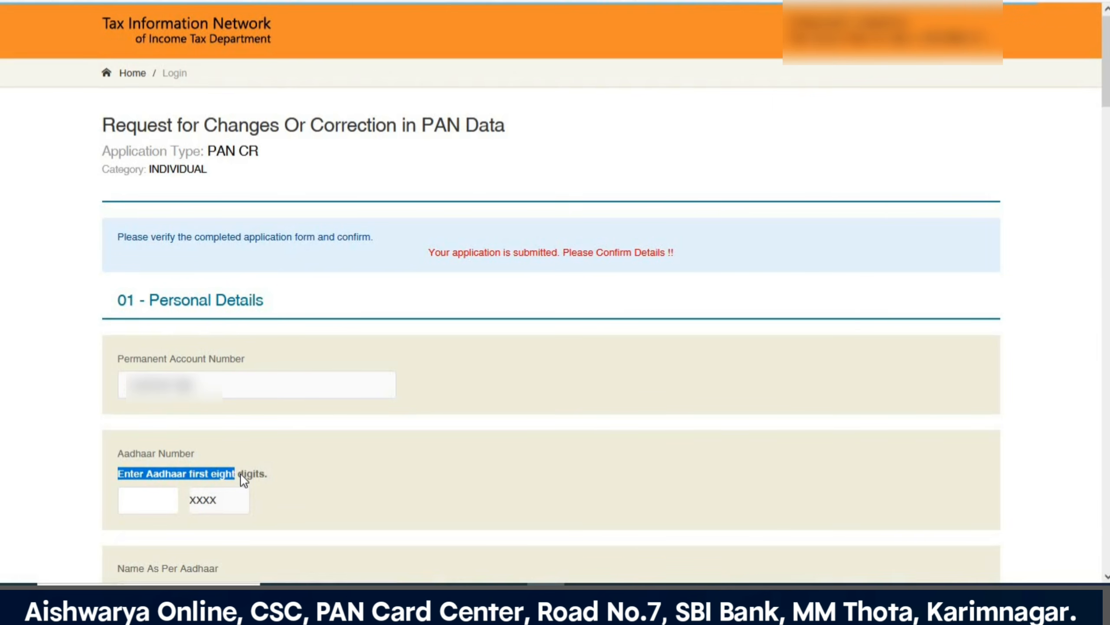
pyautogui.click(144, 500)
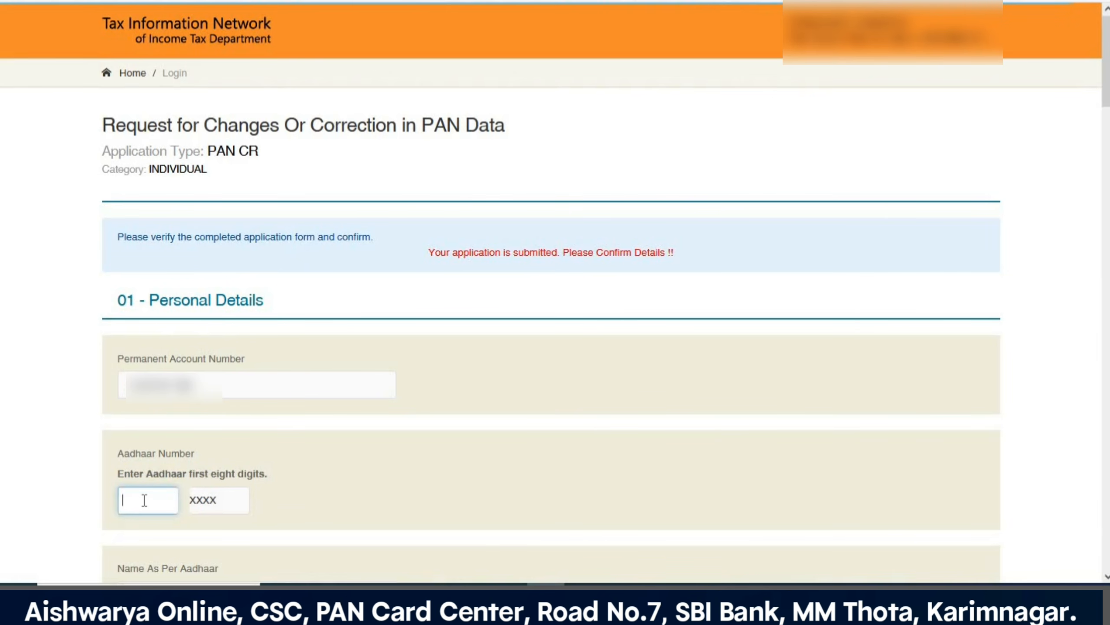
pyautogui.write('4???????')
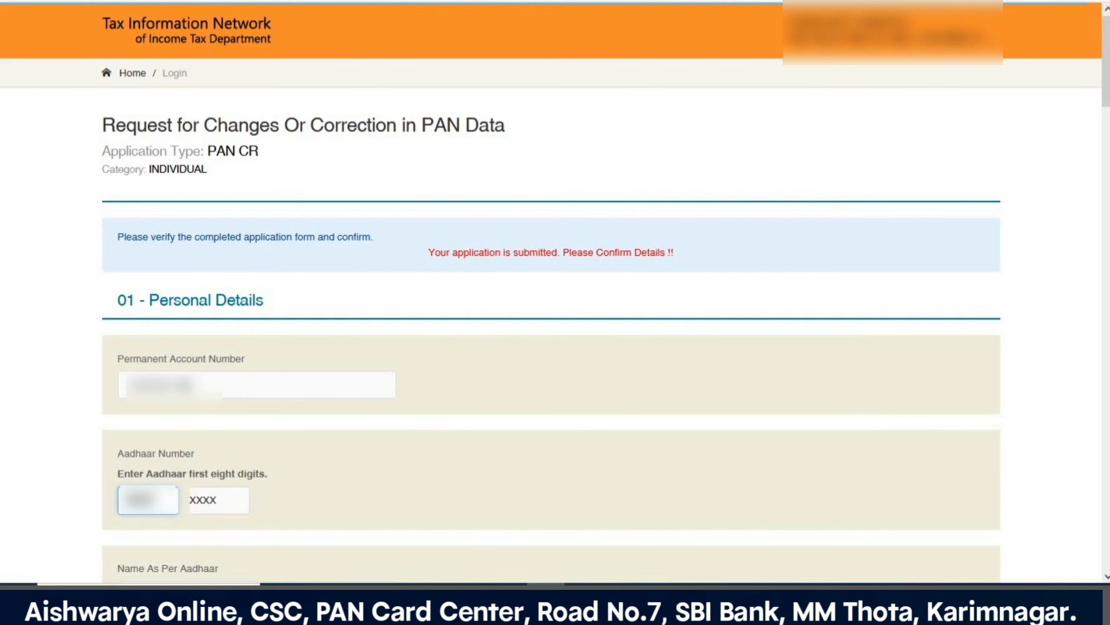
pyautogui.click(287, 503)
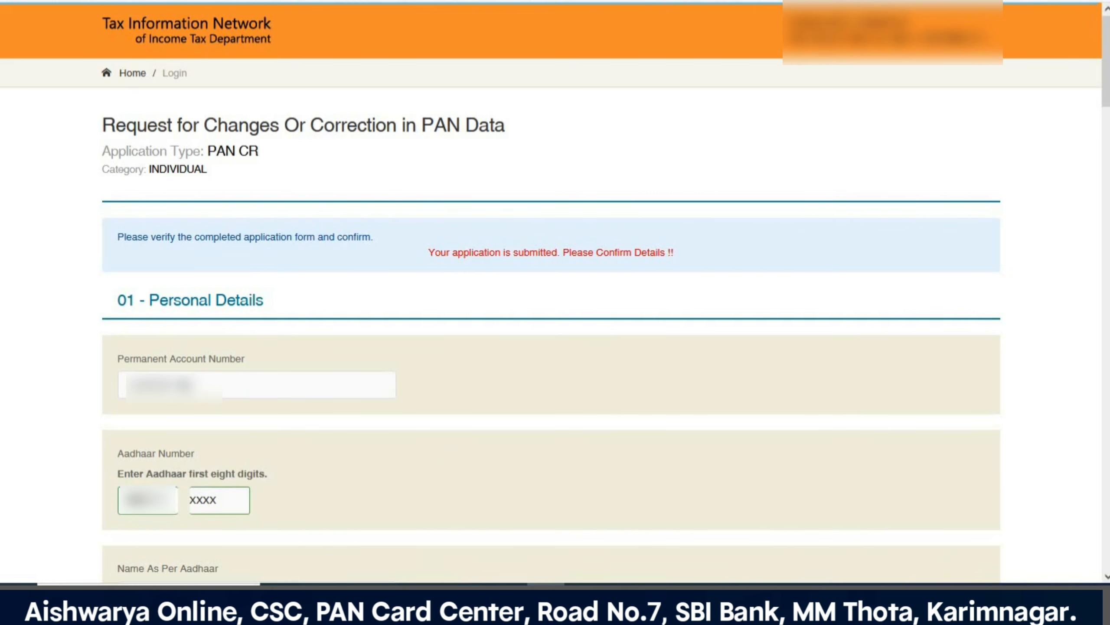
# Review the personal, address and document details in the completed form and proceed to the payment page.
pyautogui.scroll(-10, 551, 332)
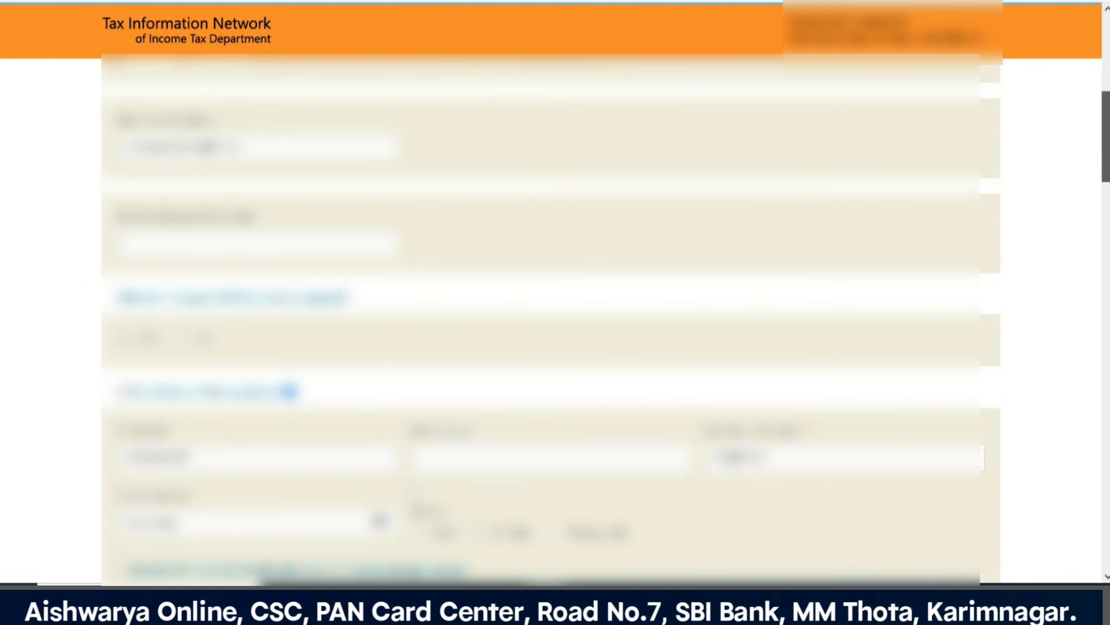
pyautogui.scroll(-7, 551, 324)
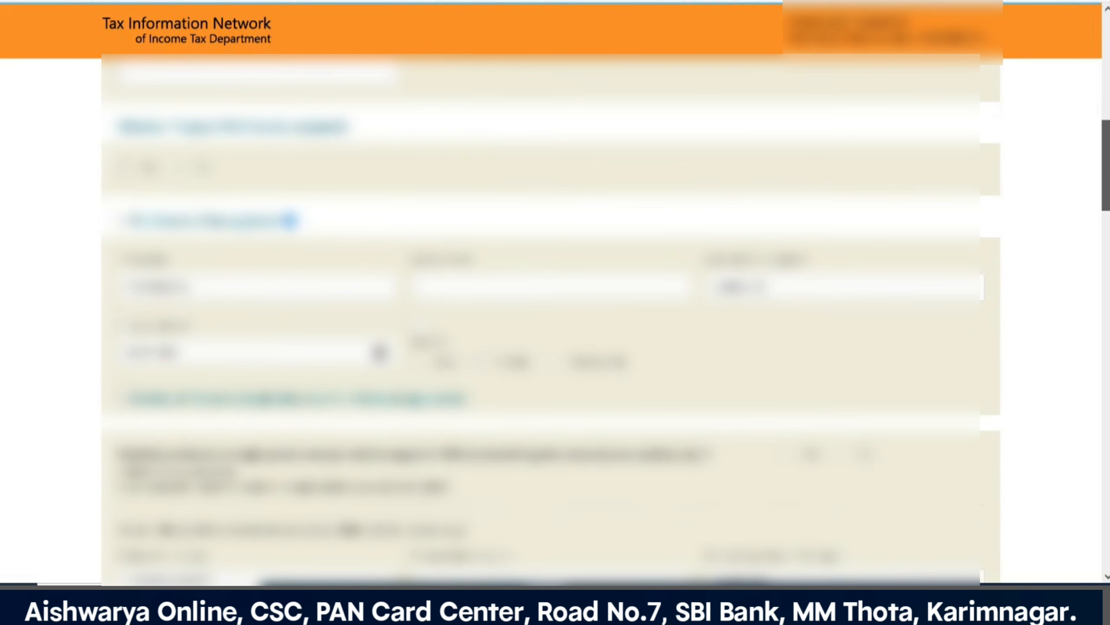
pyautogui.scroll(-1, 551, 324)
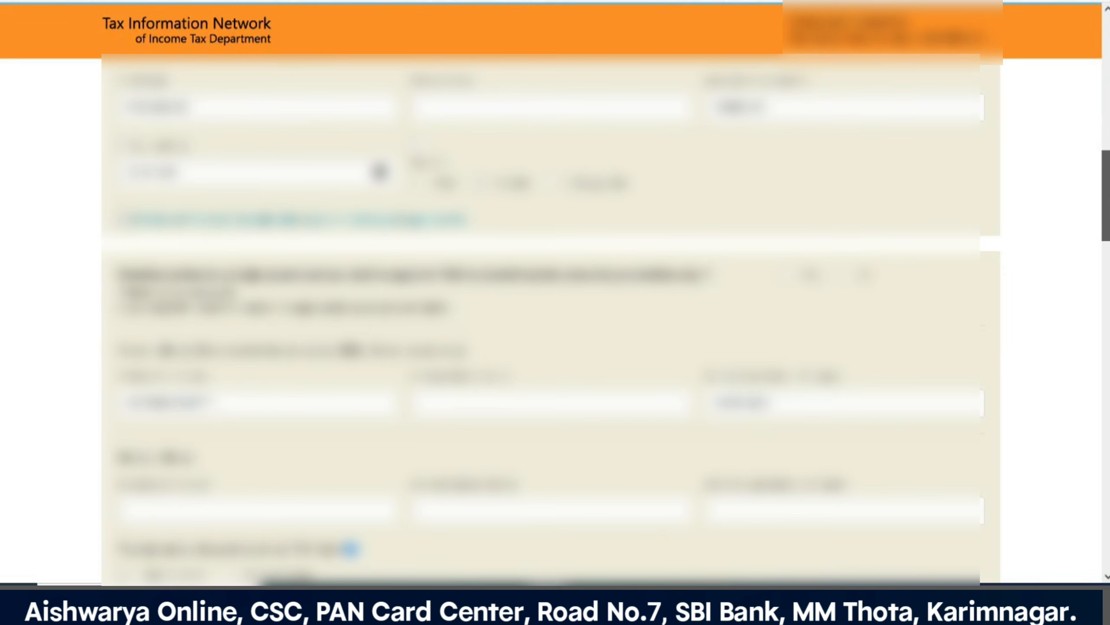
pyautogui.scroll(-6, 551, 324)
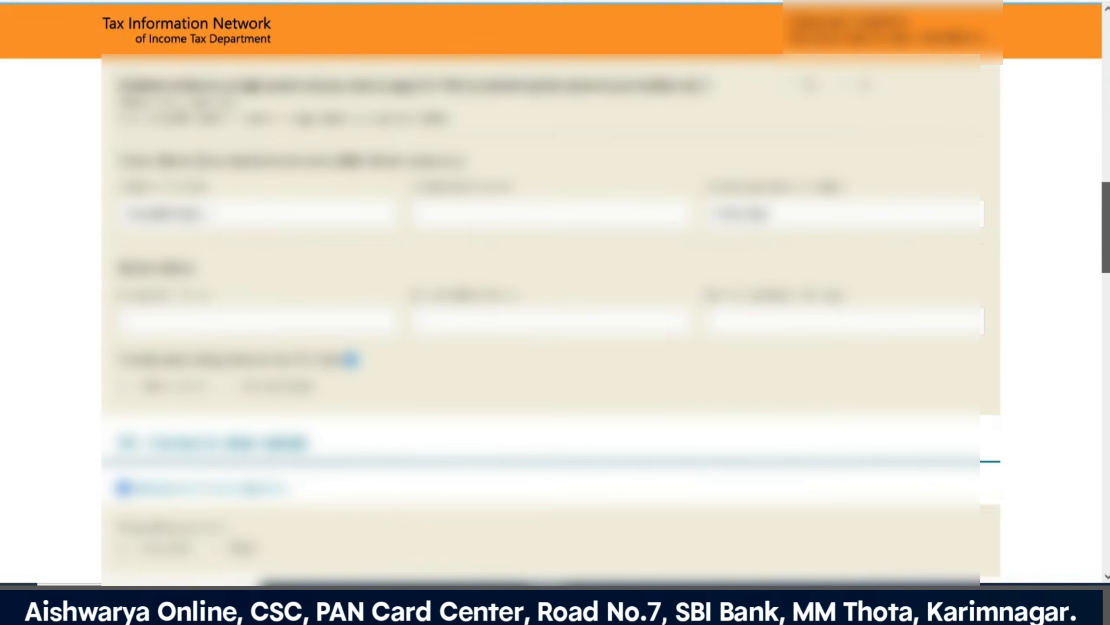
pyautogui.scroll(-14, 550, 319)
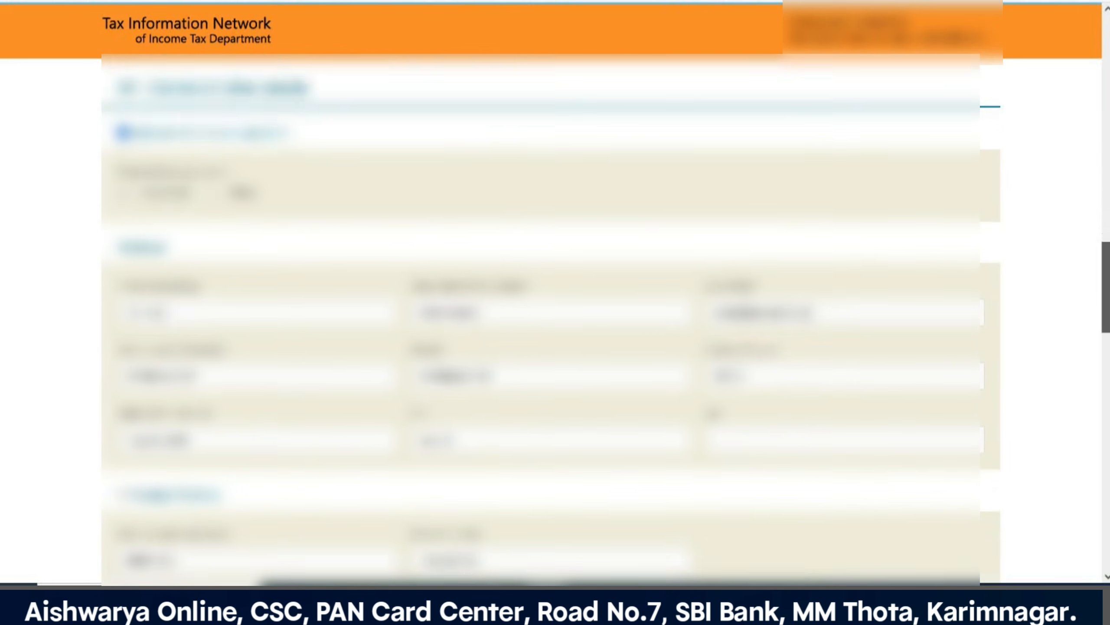
pyautogui.scroll(-12, 551, 319)
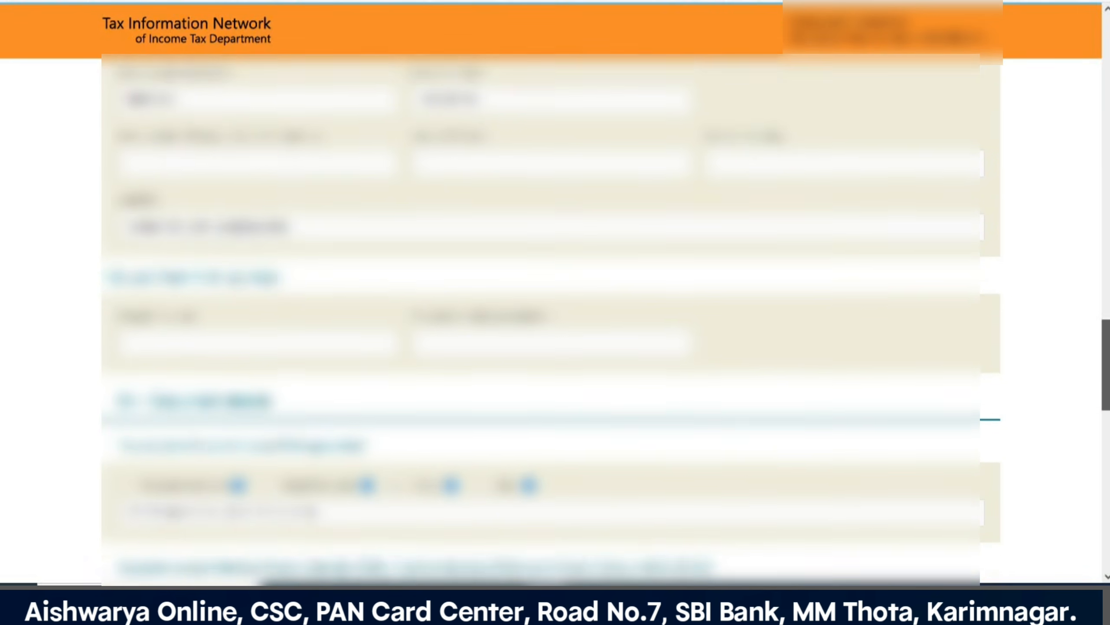
pyautogui.scroll(-7, 550, 319)
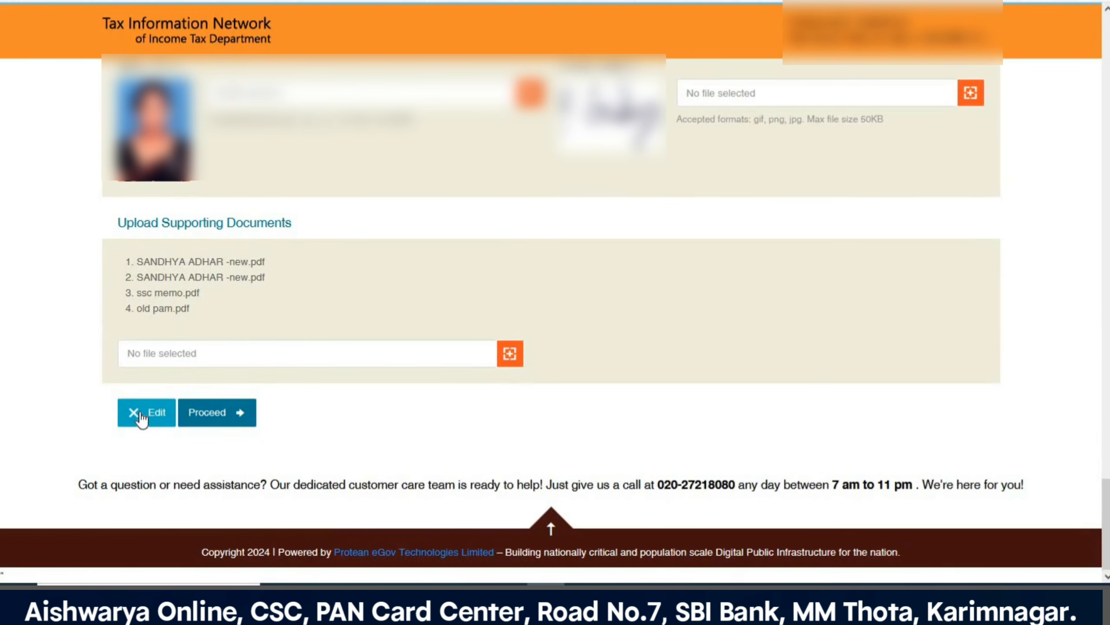
pyautogui.click(222, 418)
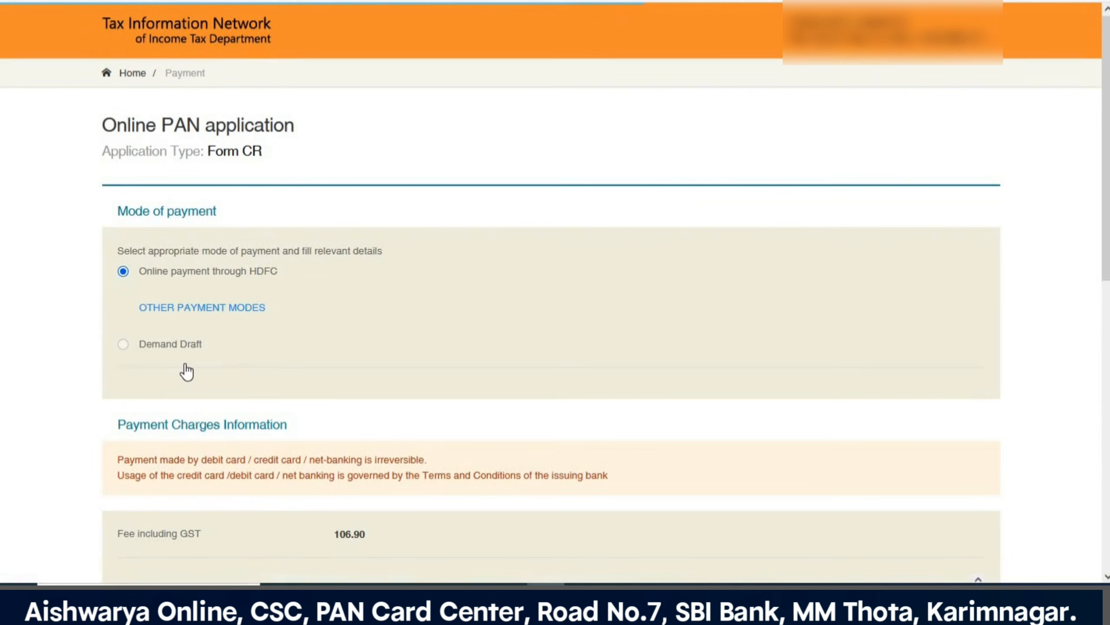
# Review the fee and charges for online payment through HDFC, agree to the terms of service and proceed to payment.
pyautogui.moveTo(359, 535); pyautogui.dragTo(228, 522)
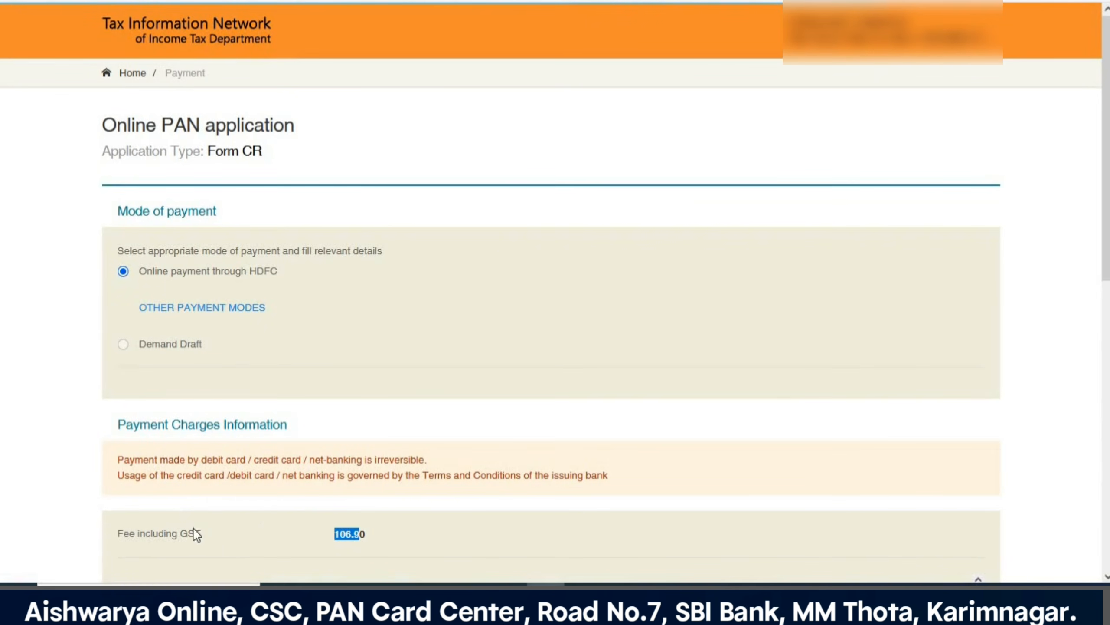
pyautogui.scroll(-10, 318, 526)
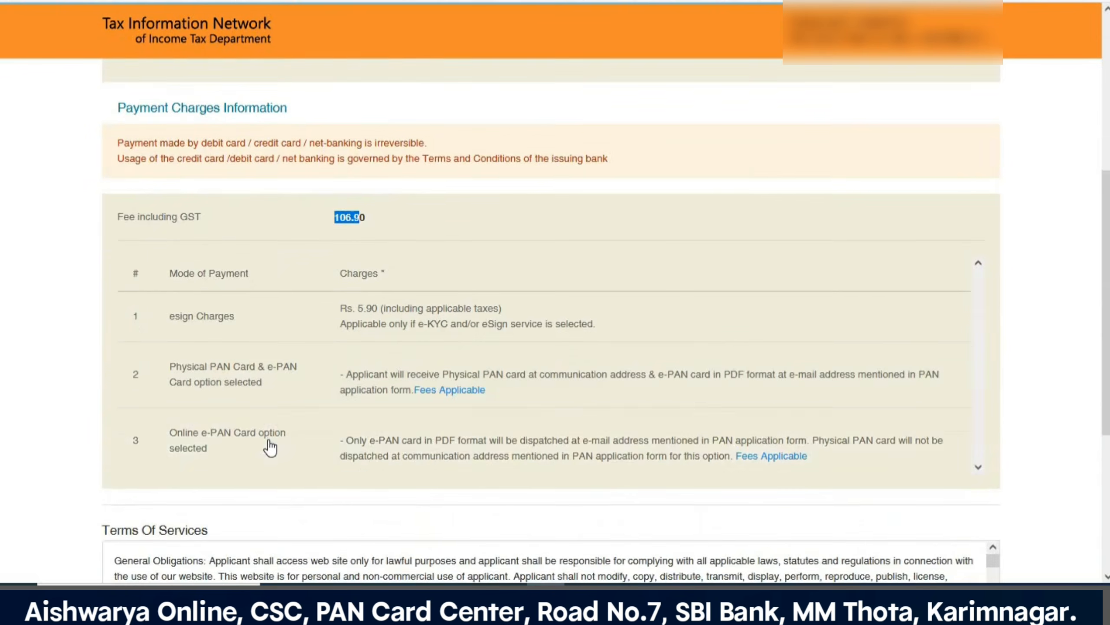
pyautogui.scroll(-1, 270, 341)
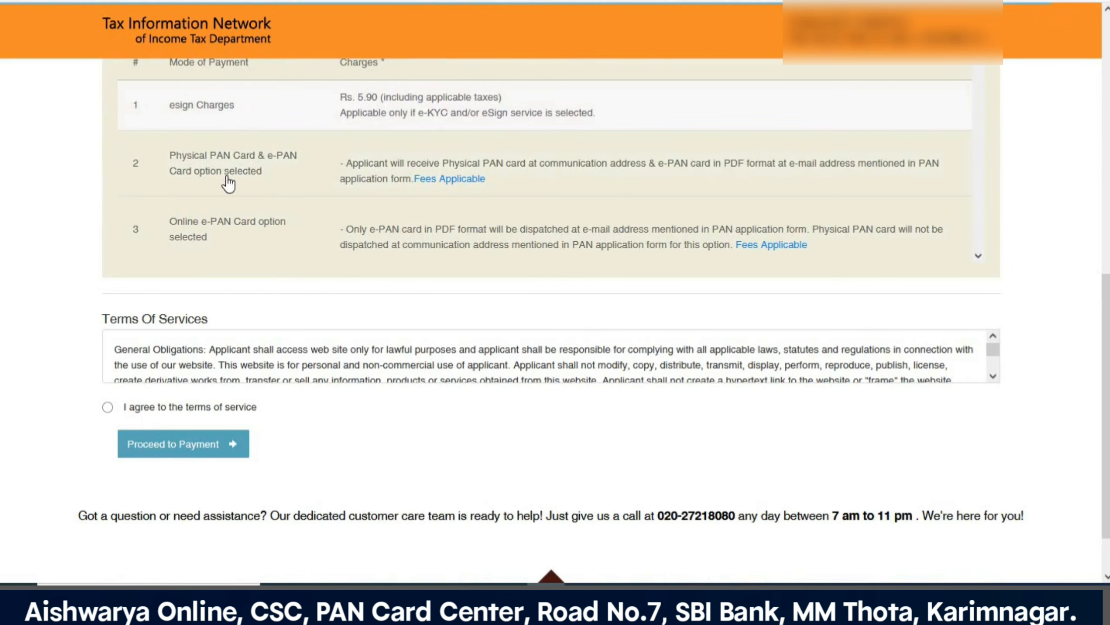
pyautogui.click(108, 407)
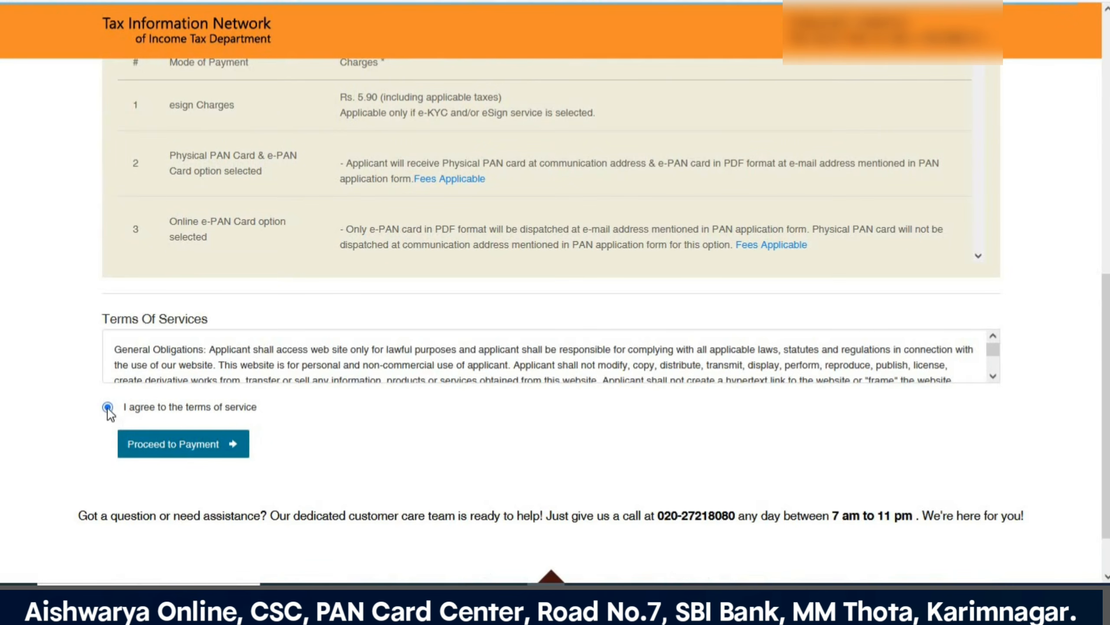
pyautogui.click(209, 455)
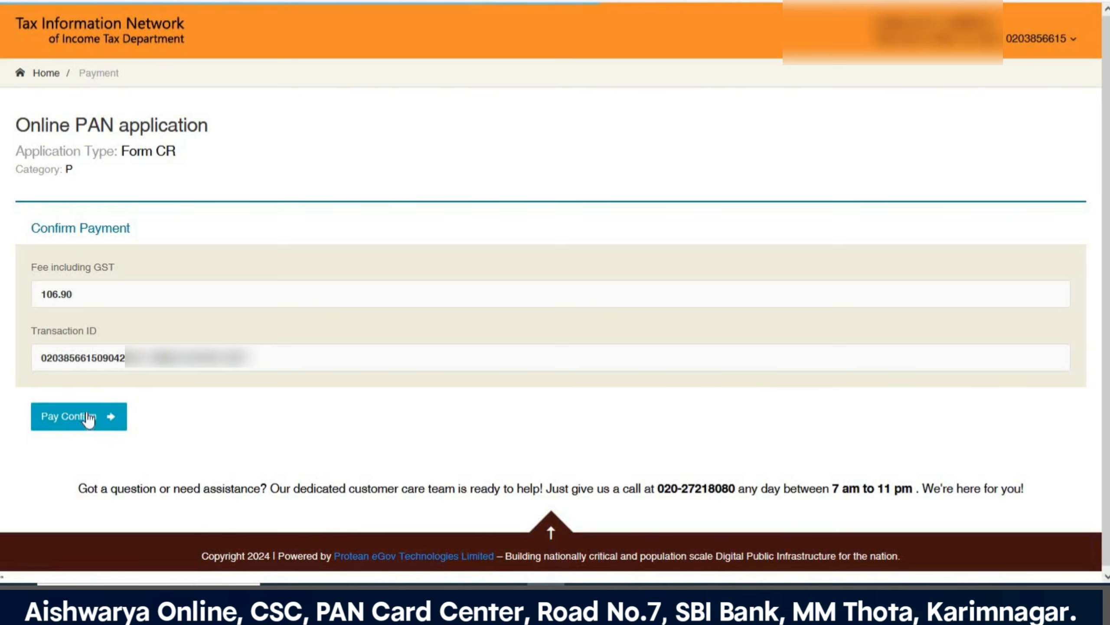
pyautogui.click(88, 416)
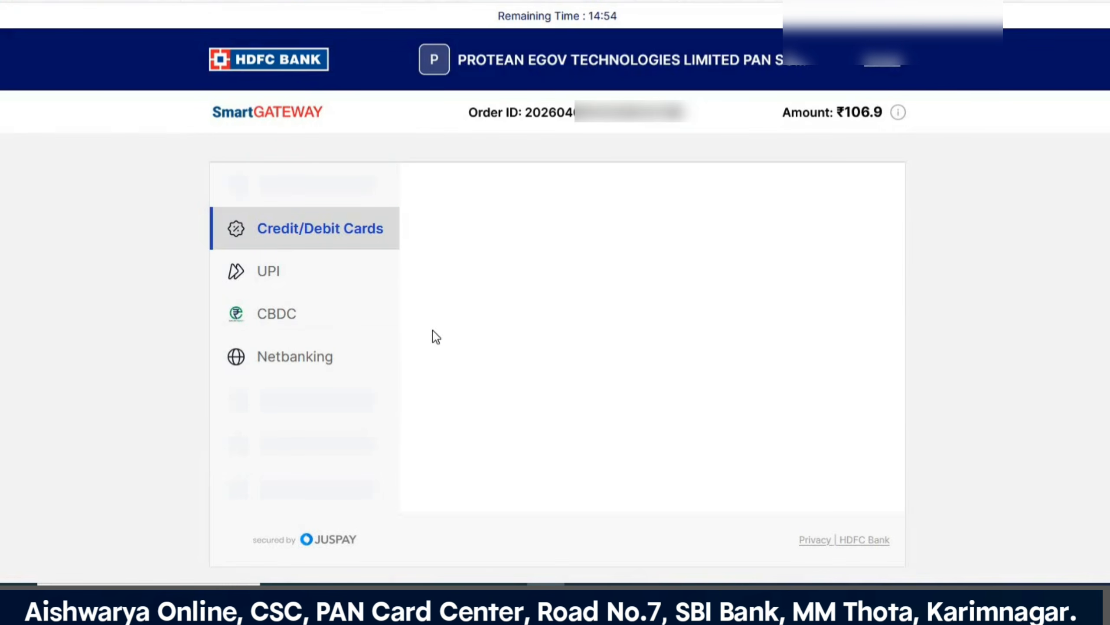
# Choose UPI as the payment method and generate a QR code to pay the application fee.
pyautogui.click(272, 271)
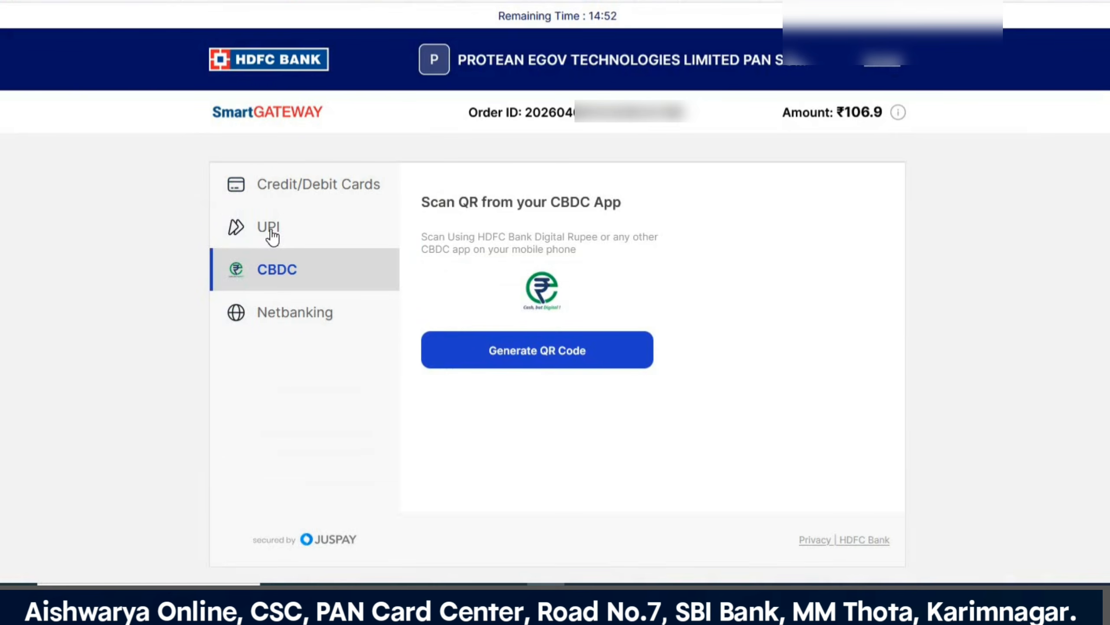
pyautogui.click(273, 233)
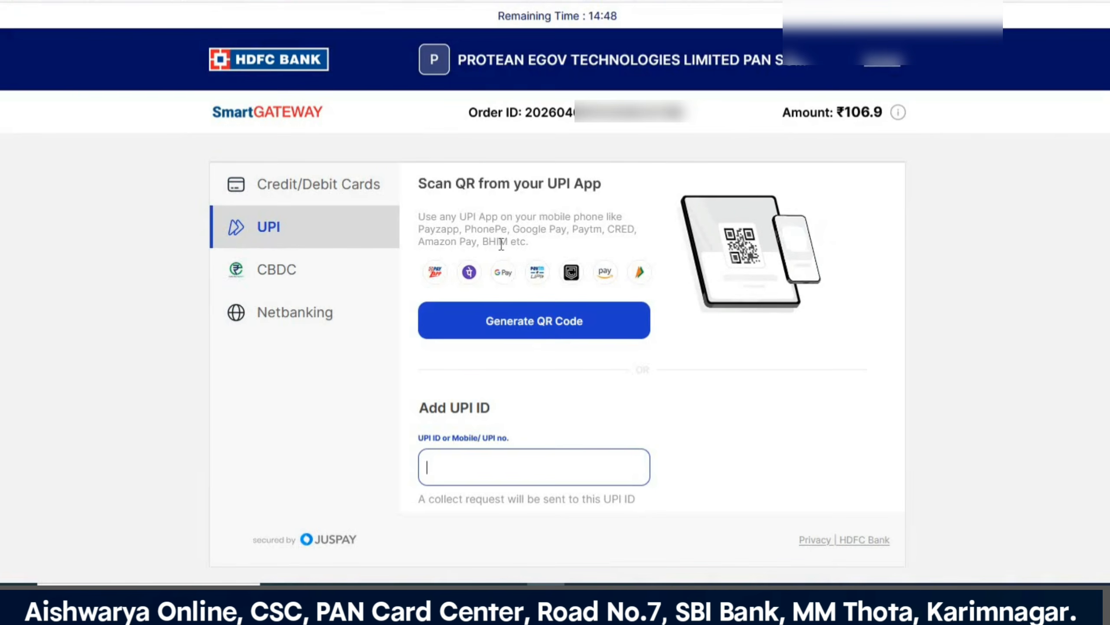
pyautogui.click(516, 323)
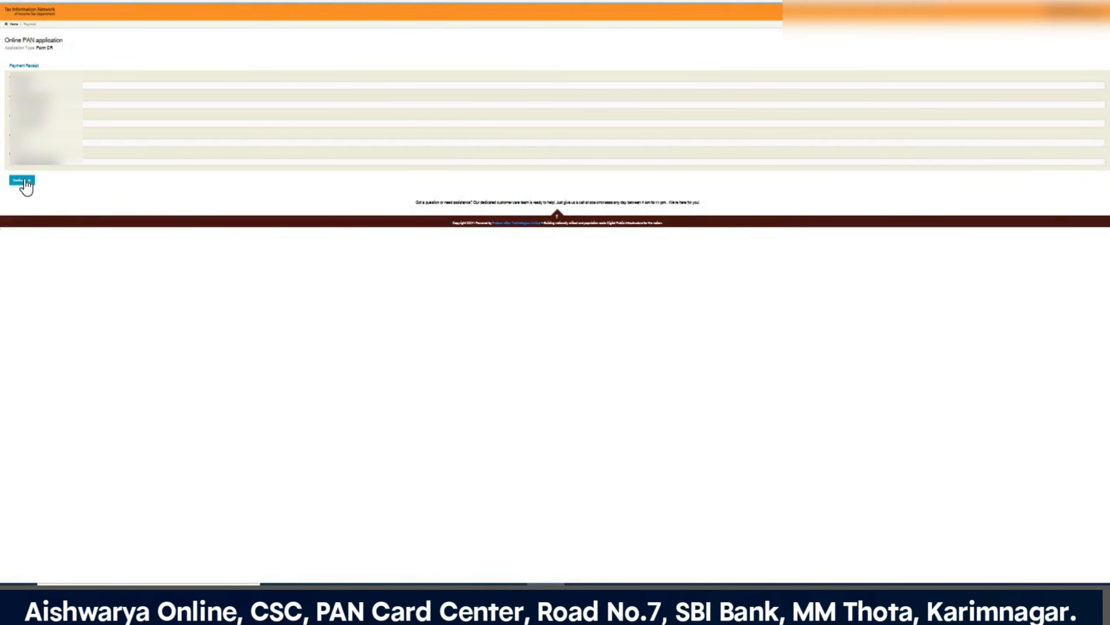
# Continue from the payment receipt, consent to the use of Aadhaar details for e-signing and authenticate the Aadhaar.
pyautogui.click(25, 180)
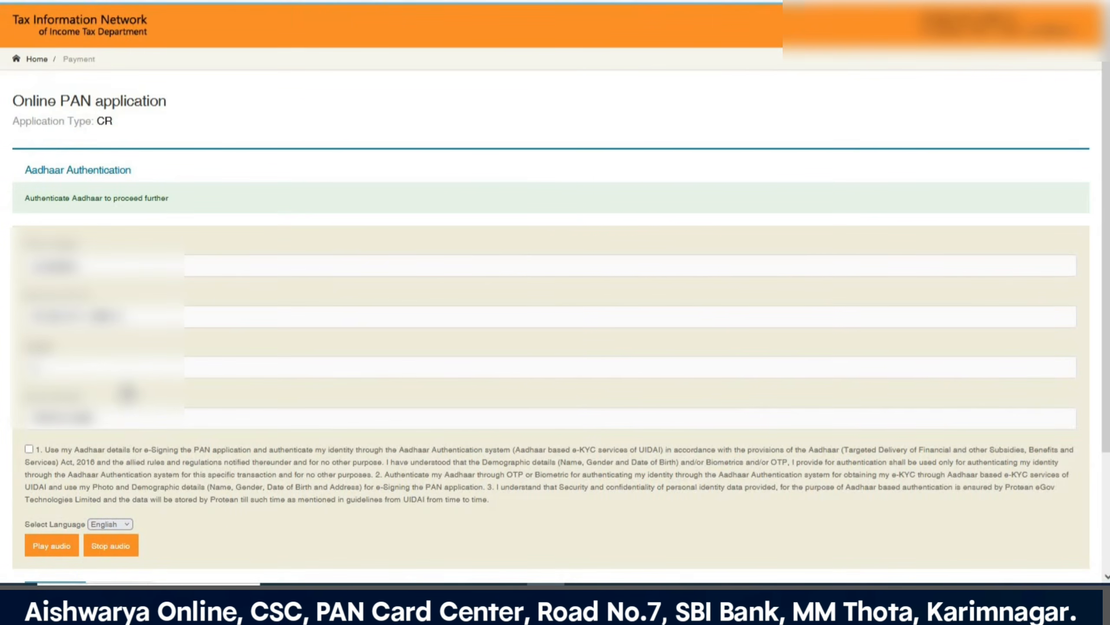
pyautogui.scroll(-2, 36, 382)
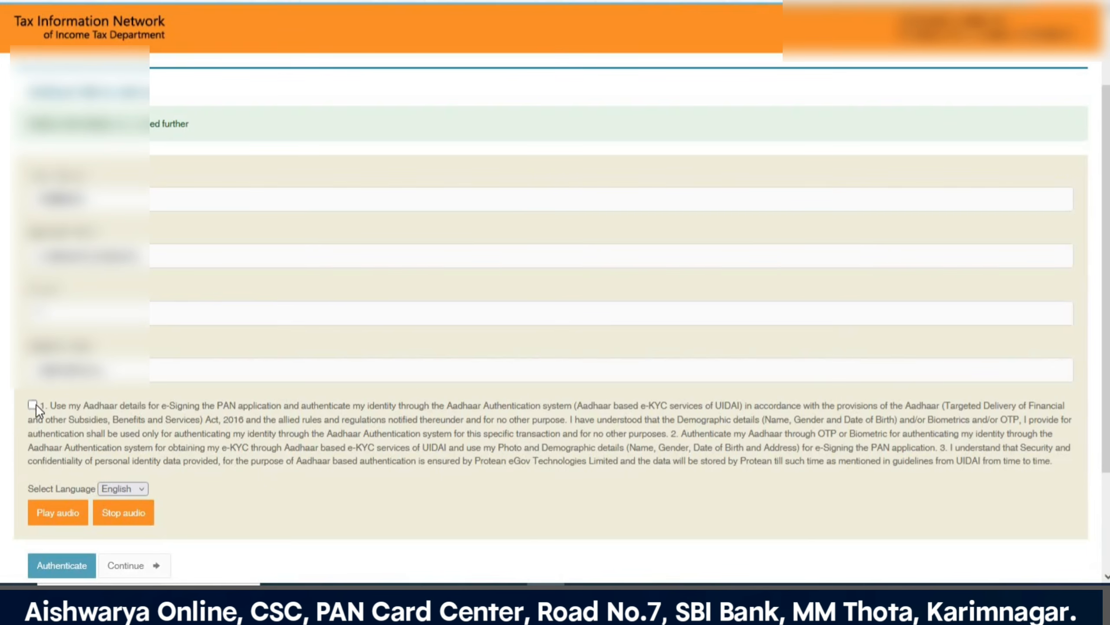
pyautogui.click(33, 404)
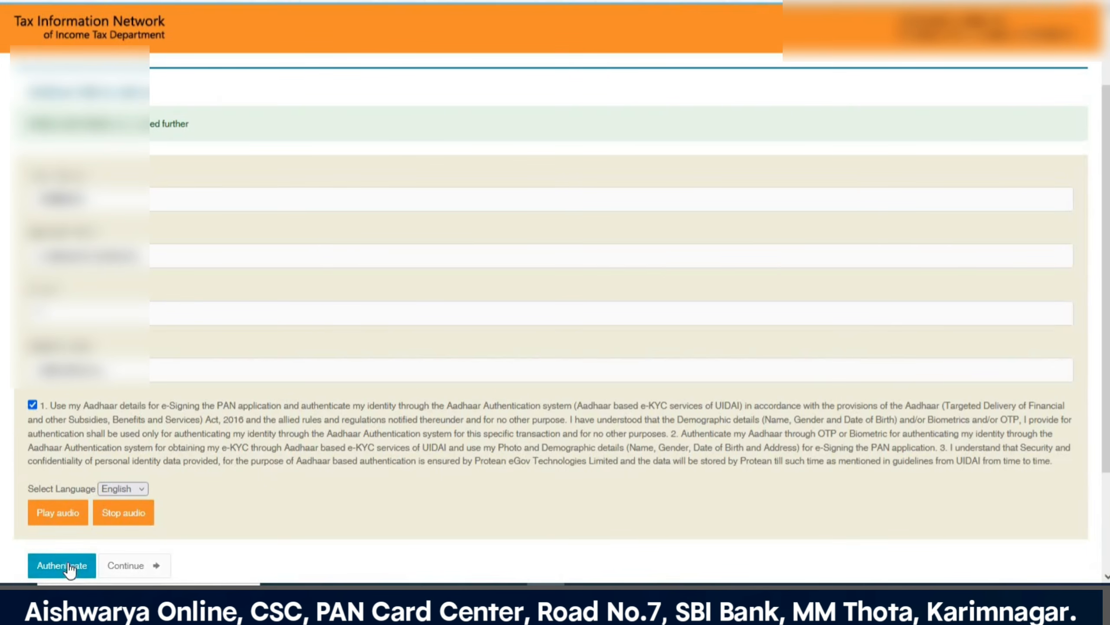
pyautogui.click(69, 566)
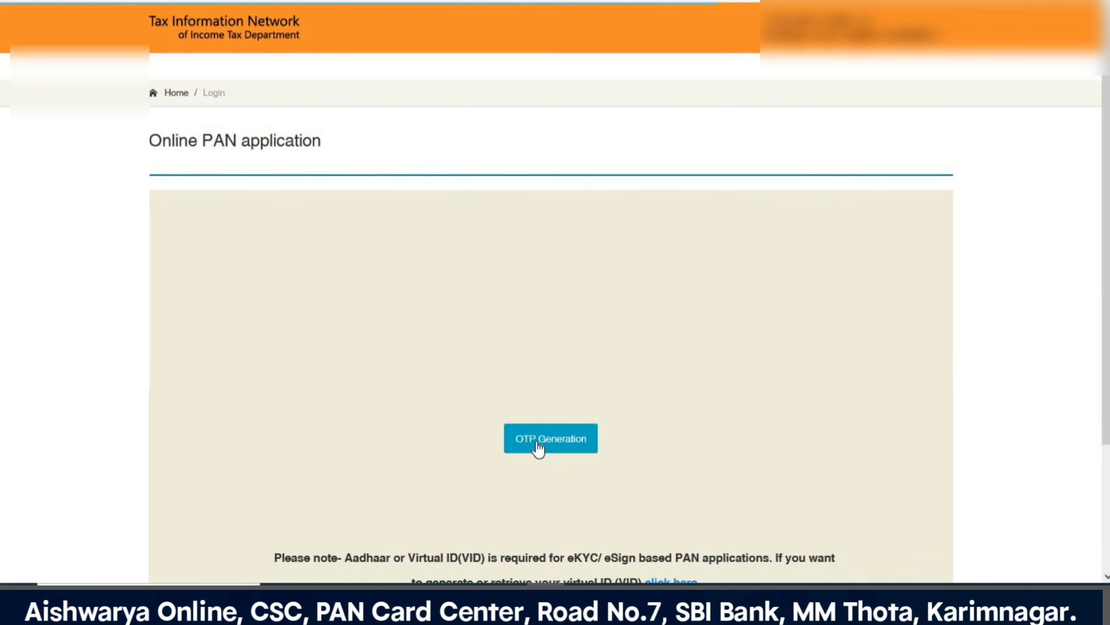
# Generate the Aadhaar OTP, enter the received verification code and submit it.
pyautogui.click(538, 448)
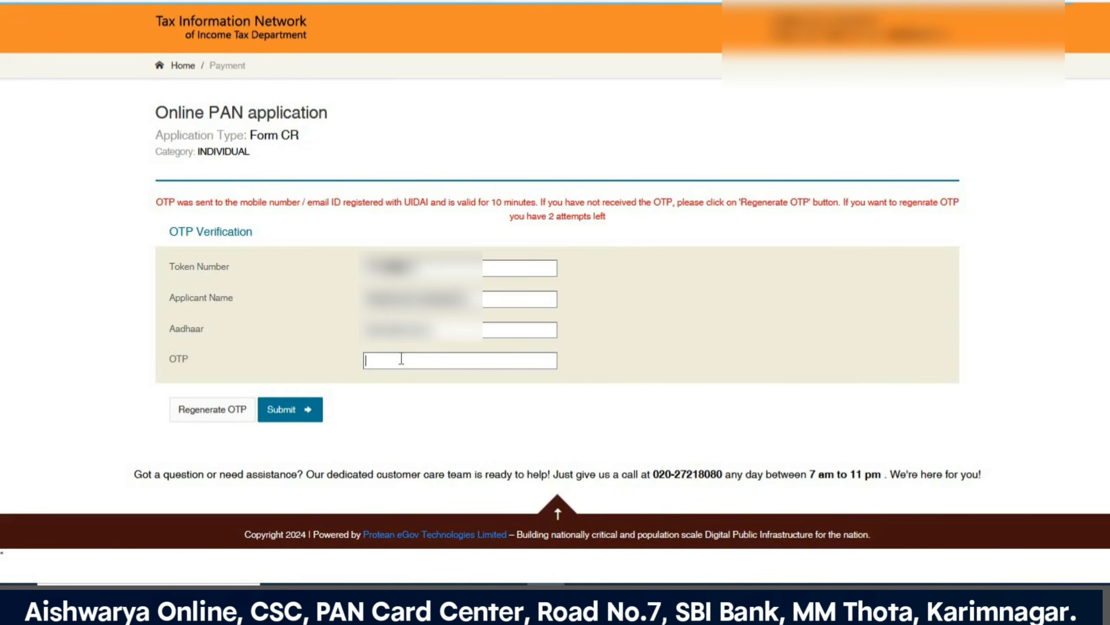
pyautogui.click(291, 411)
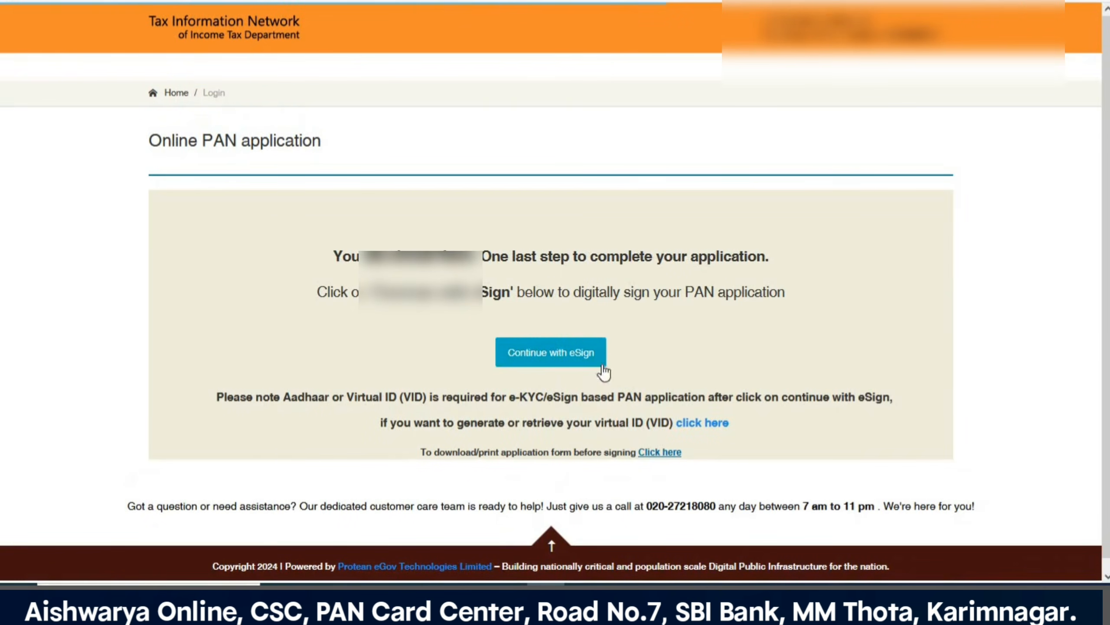
# Continue with eSign, authorize Protean eGov Technologies Limited, enter the applicant's Aadhaar number and request an OTP.
pyautogui.click(549, 355)
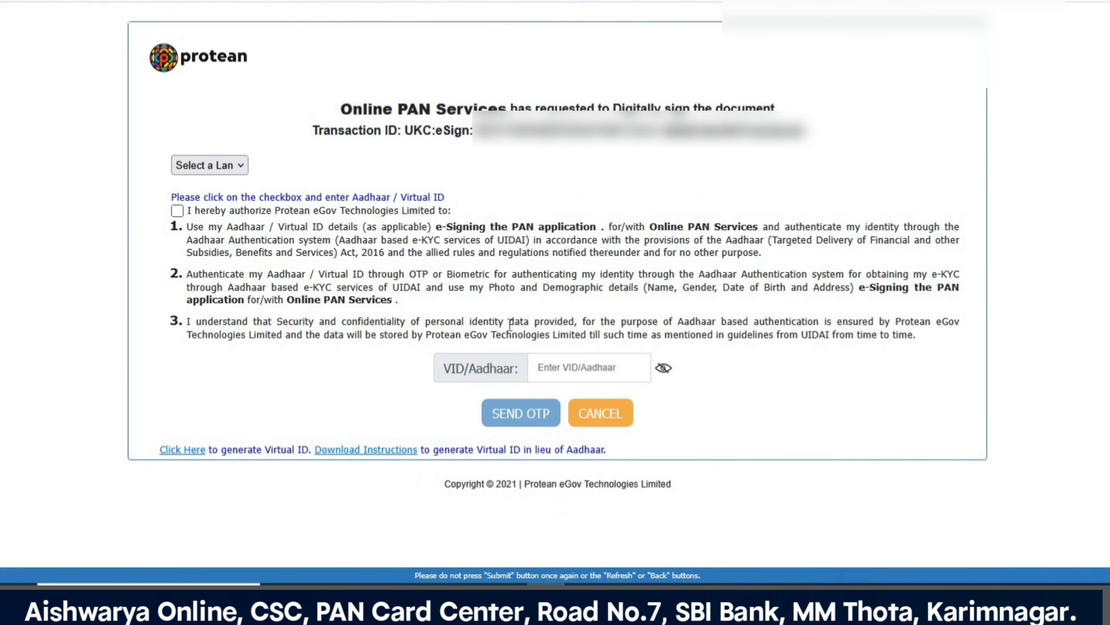
pyautogui.click(177, 212)
pyautogui.click(569, 369)
pyautogui.write('••')
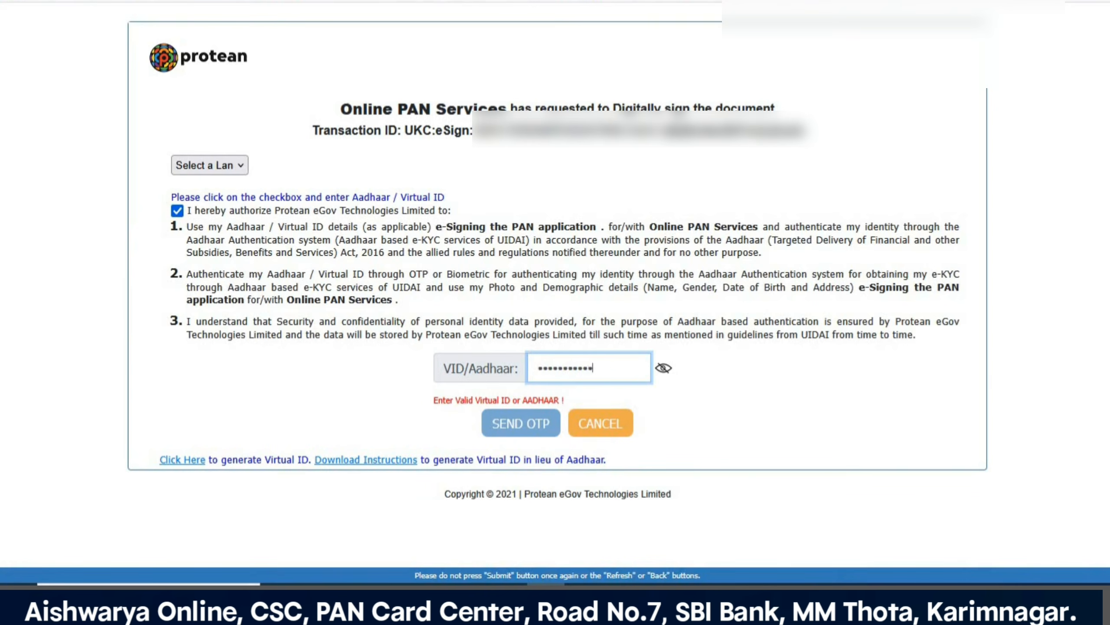
pyautogui.write('••••••••••')
pyautogui.click(507, 411)
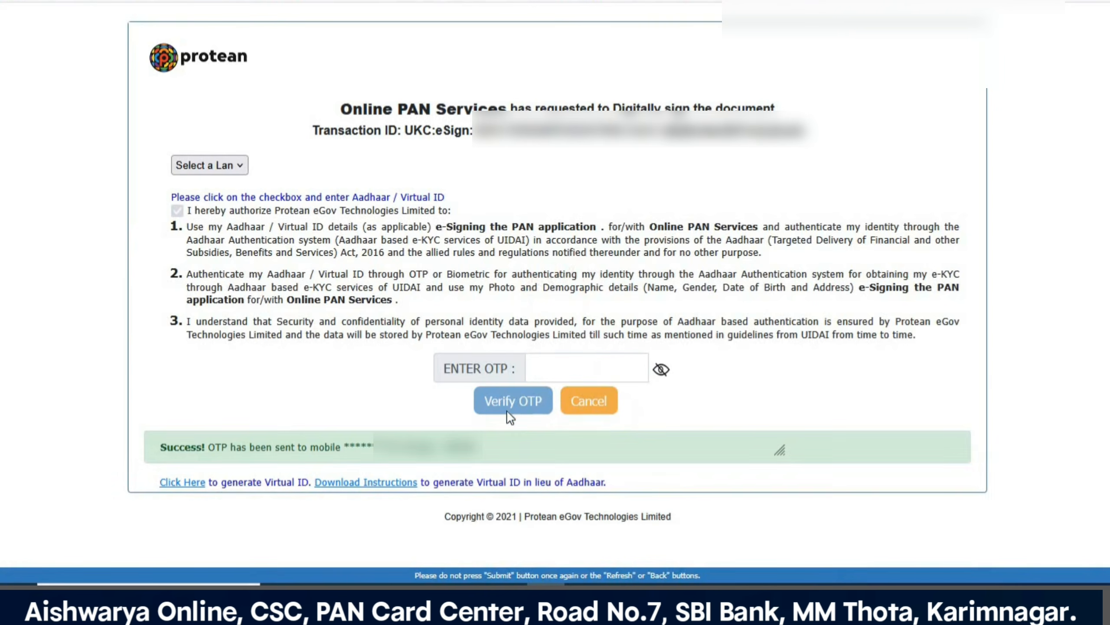
# Enter the eSign OTP and verify it to digitally sign the PAN application.
pyautogui.click(563, 370)
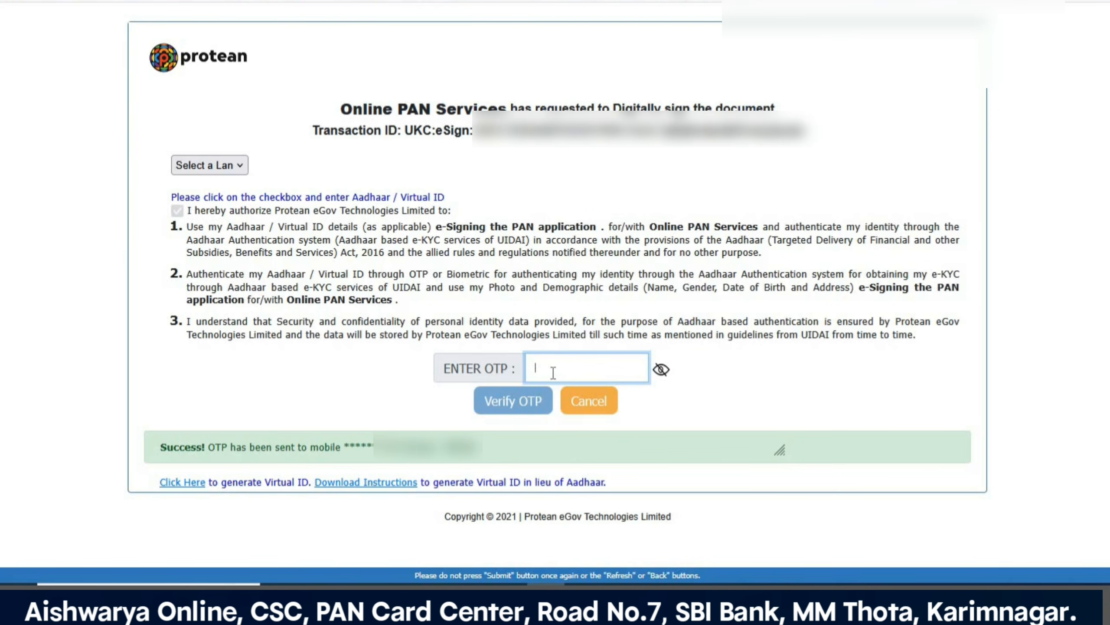
pyautogui.write('••')
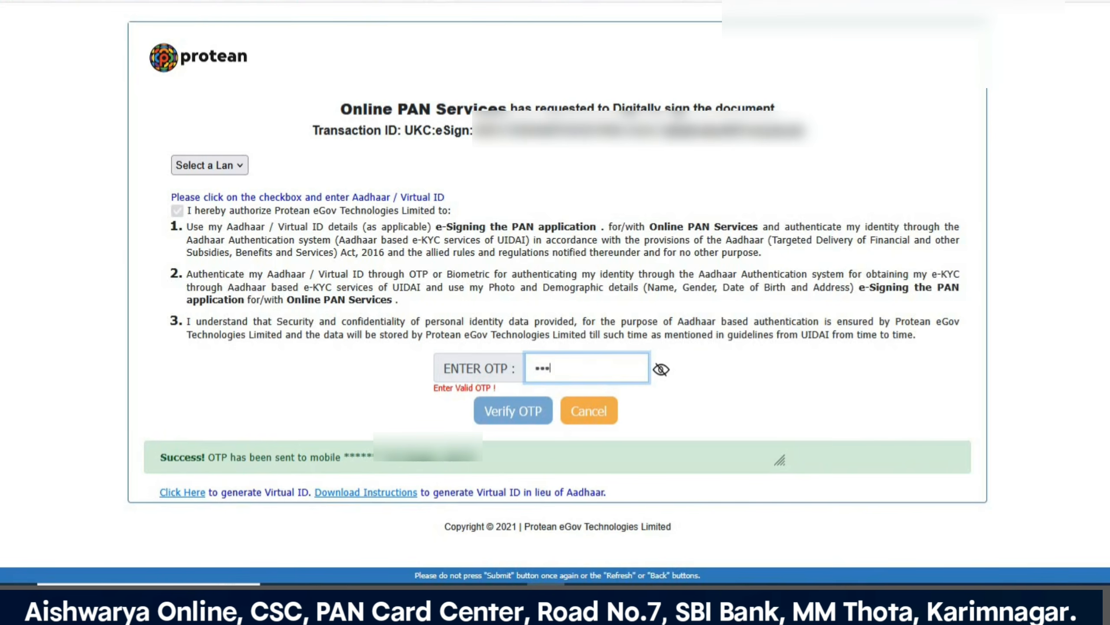
pyautogui.write('•')
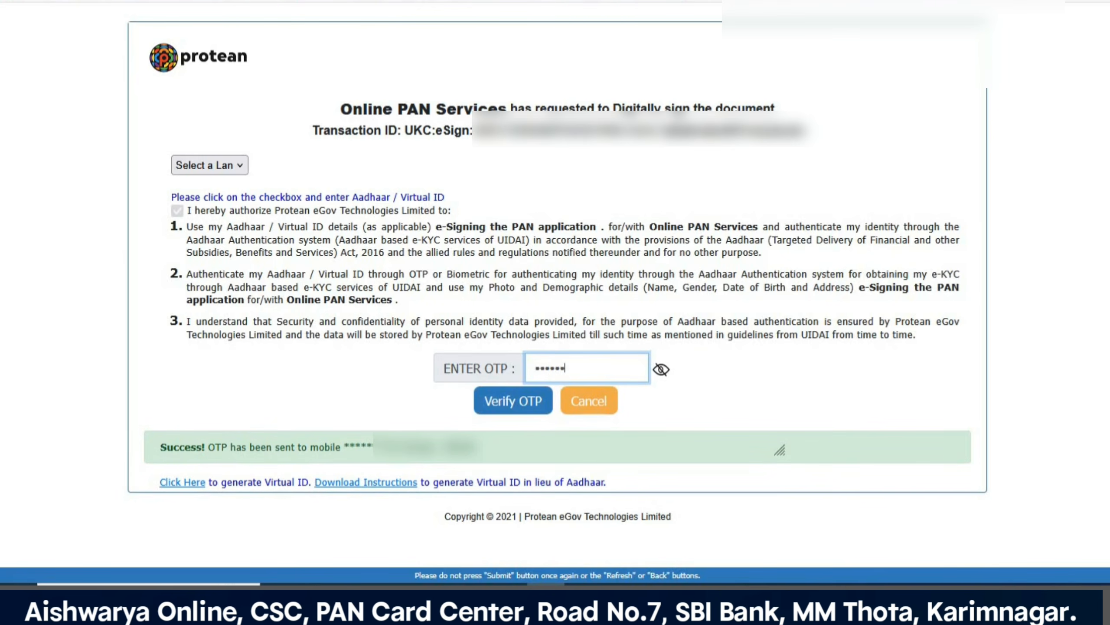
pyautogui.click(512, 401)
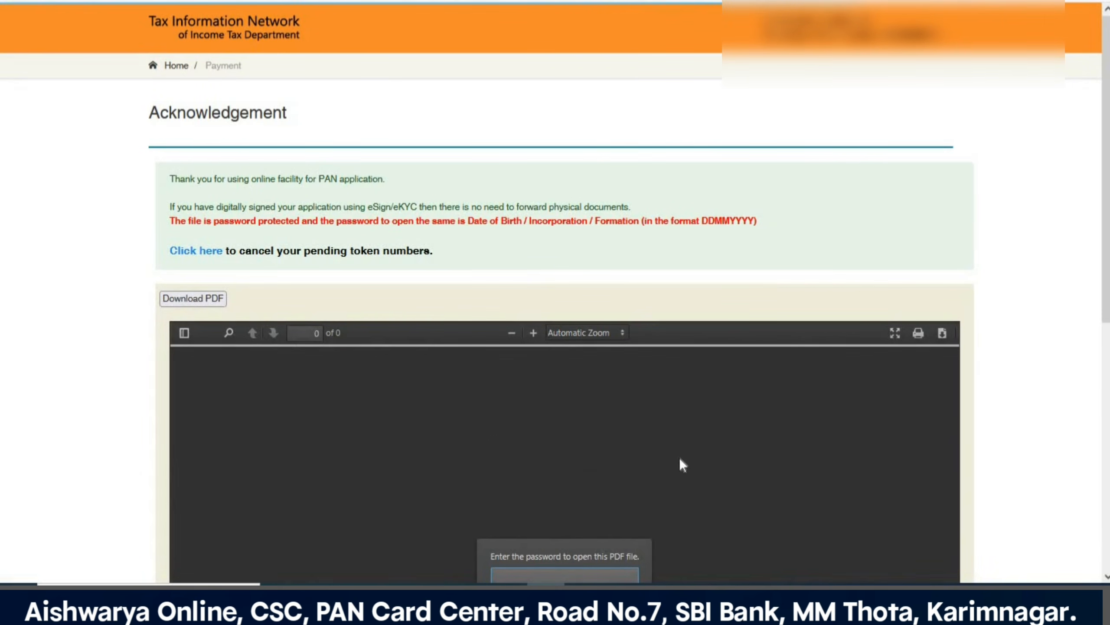
# Open the protected acknowledgement PDF with its password and print it.
pyautogui.scroll(-5, 653, 426)
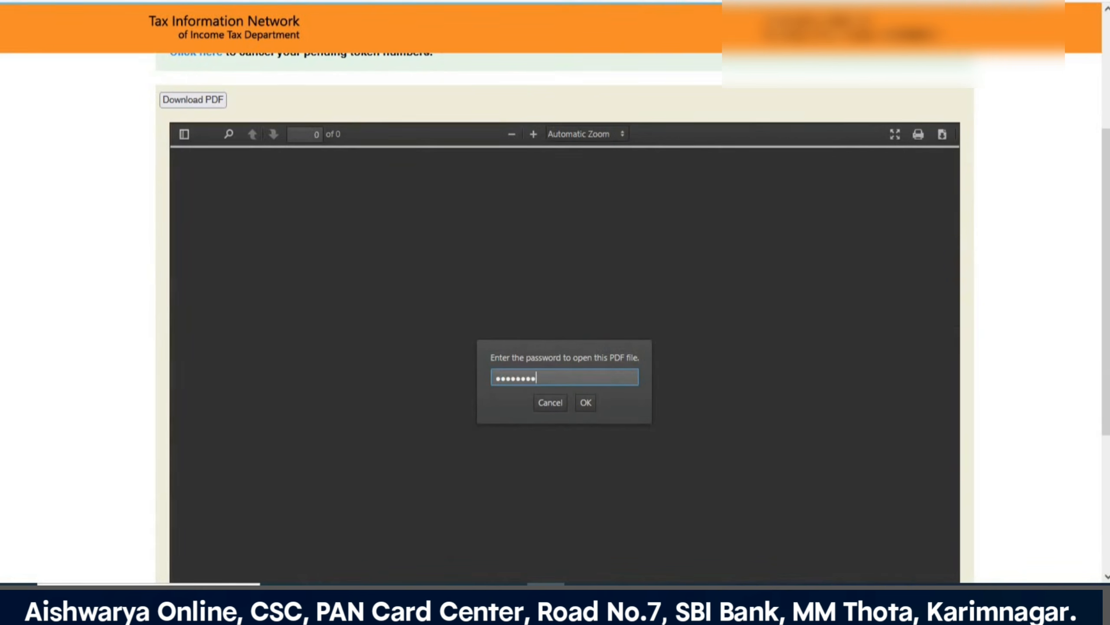
pyautogui.press('Return')
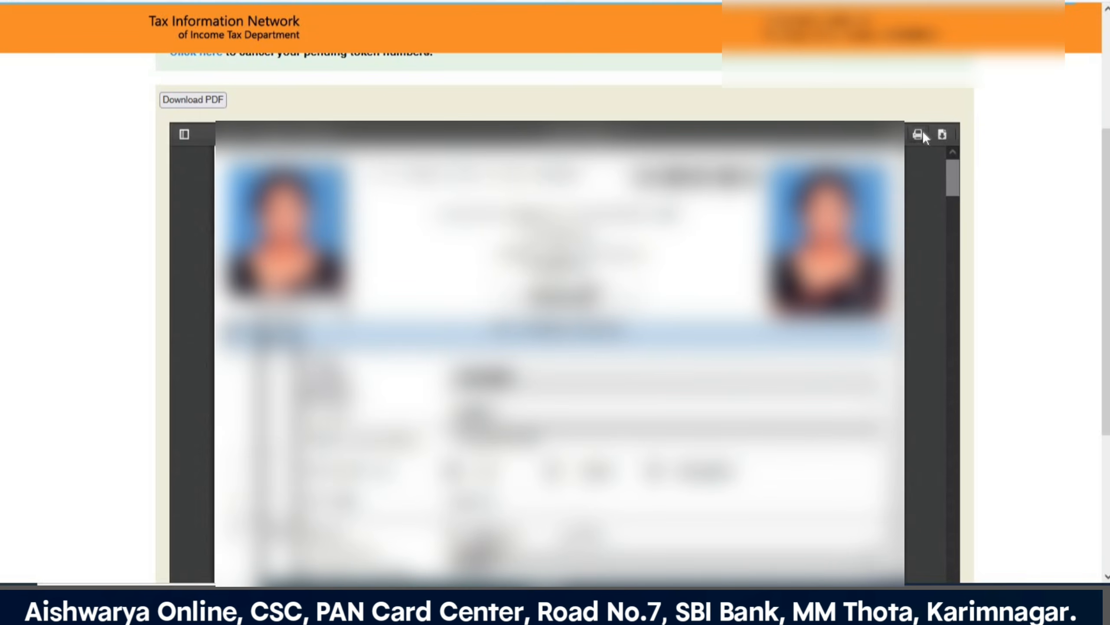
pyautogui.click(921, 133)
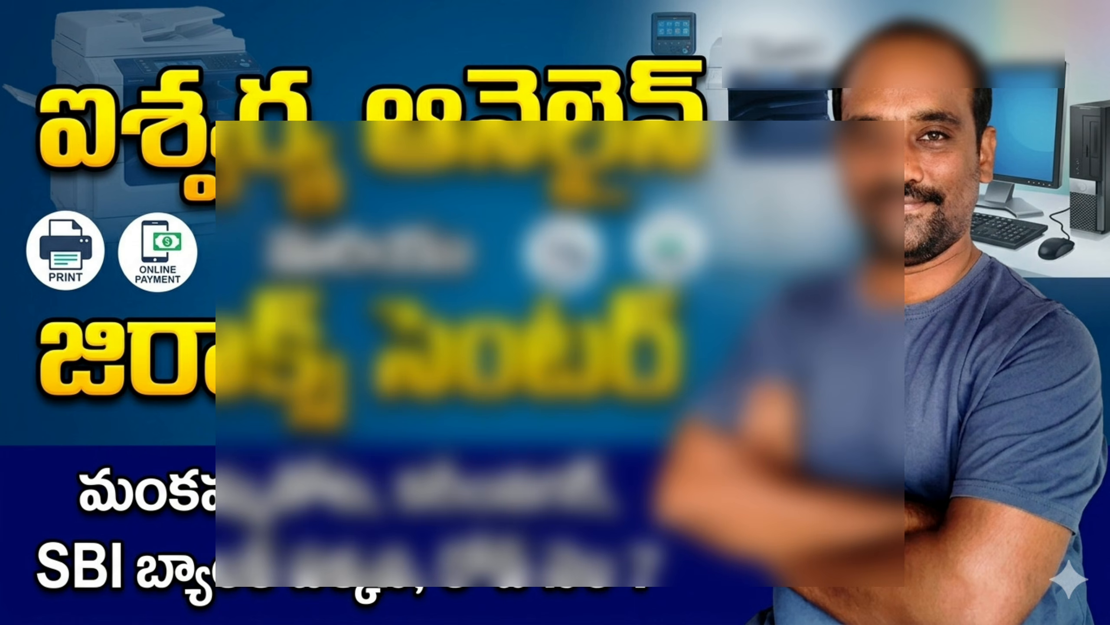